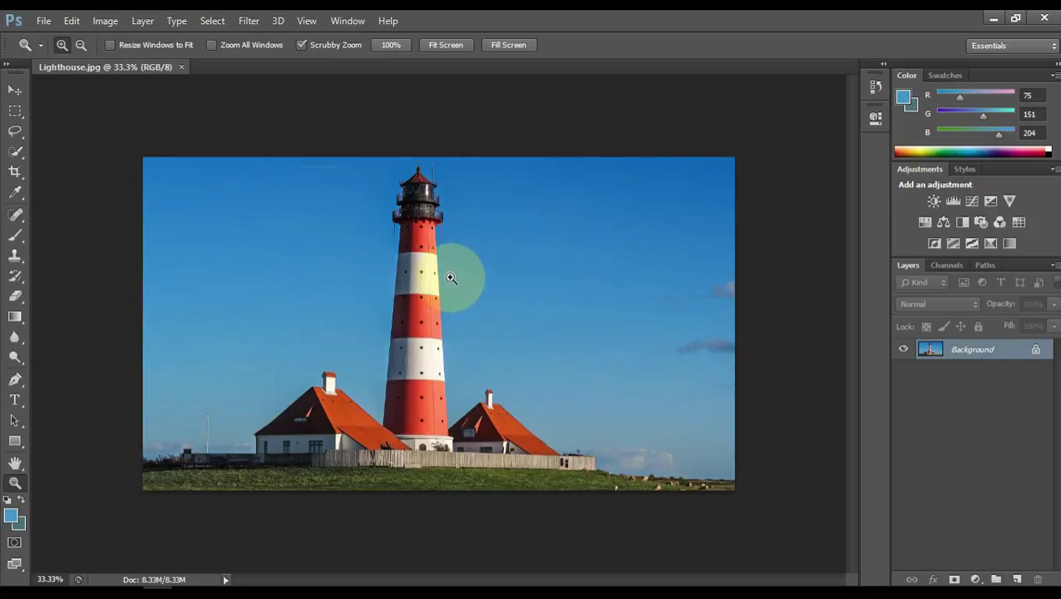
Start a Pen tool path on the tower's left edge below the lower gallery, curve it to the gallery's underside and remove the outgoing handle
{"action": "left_click_drag", "start_coordinate": [371, 261], "coordinate": [454, 223]}
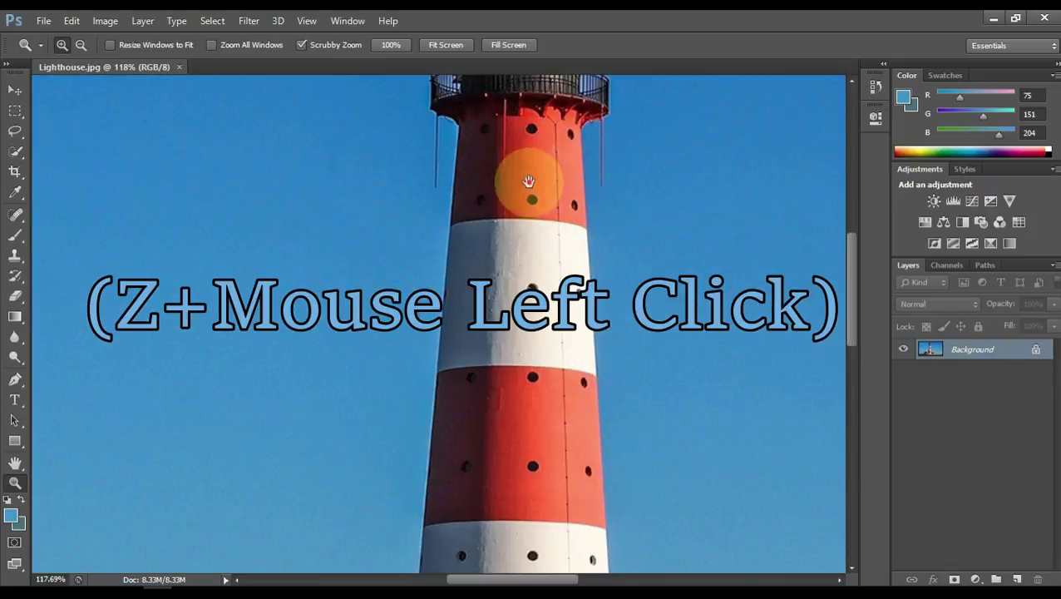
{"action": "left_click_drag", "start_coordinate": [527, 184], "coordinate": [414, 469]}
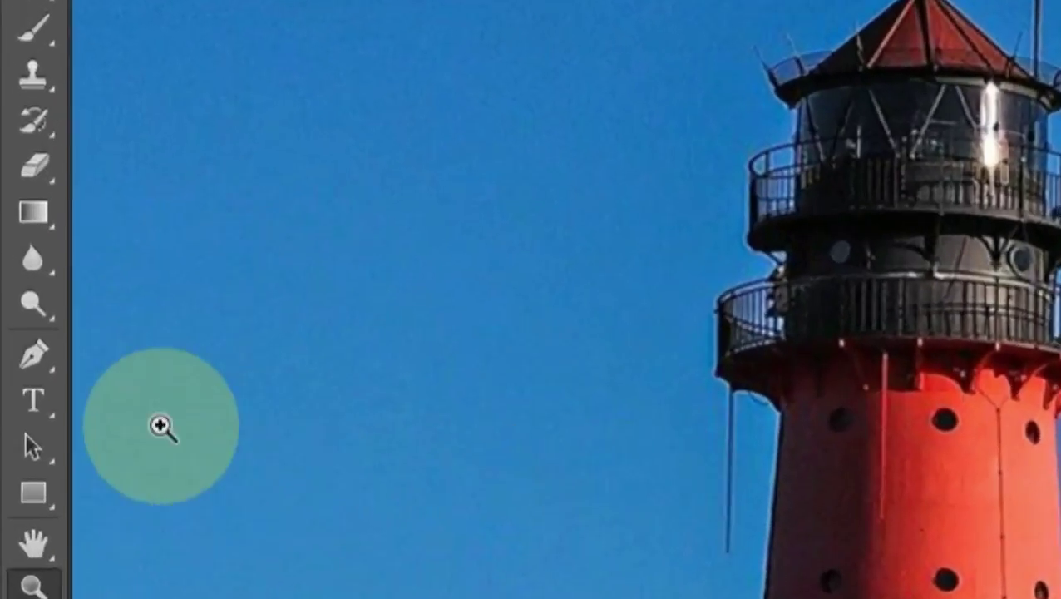
{"action": "left_click", "coordinate": [15, 379]}
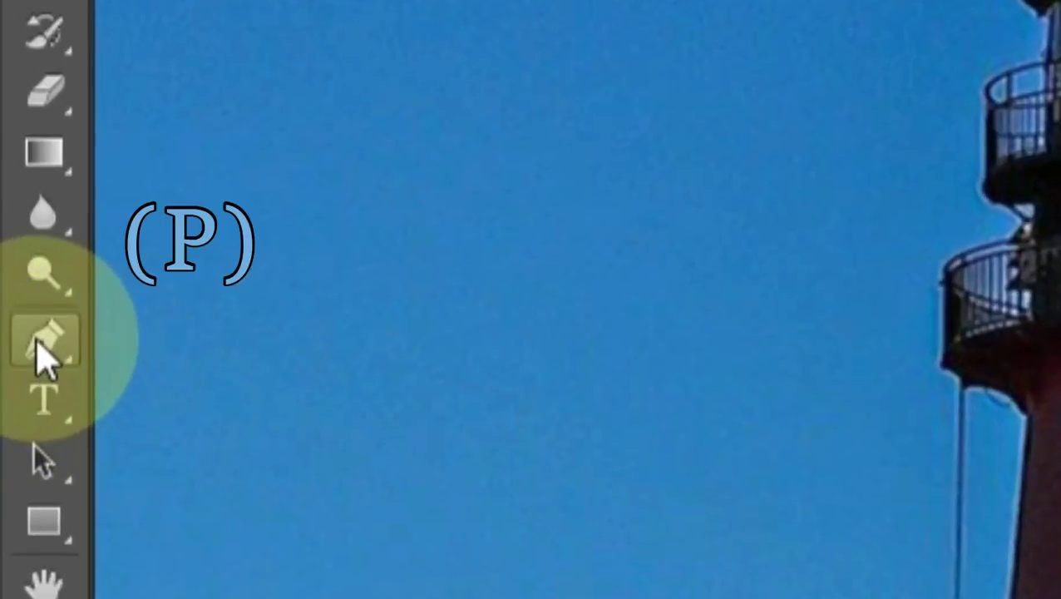
{"action": "left_click_drag", "start_coordinate": [44, 357], "coordinate": [305, 347]}
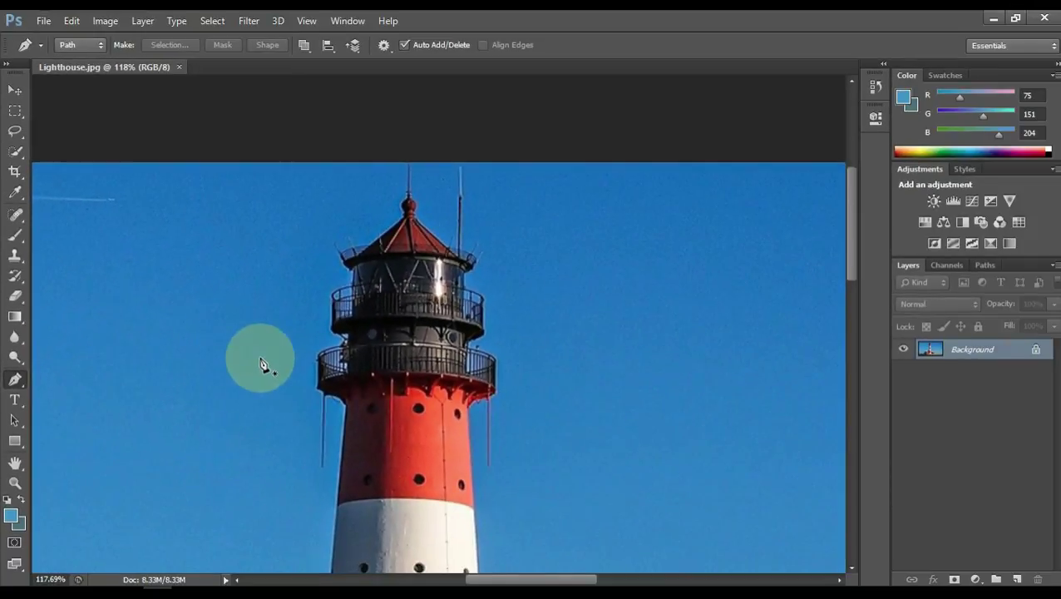
{"action": "left_click", "coordinate": [346, 413]}
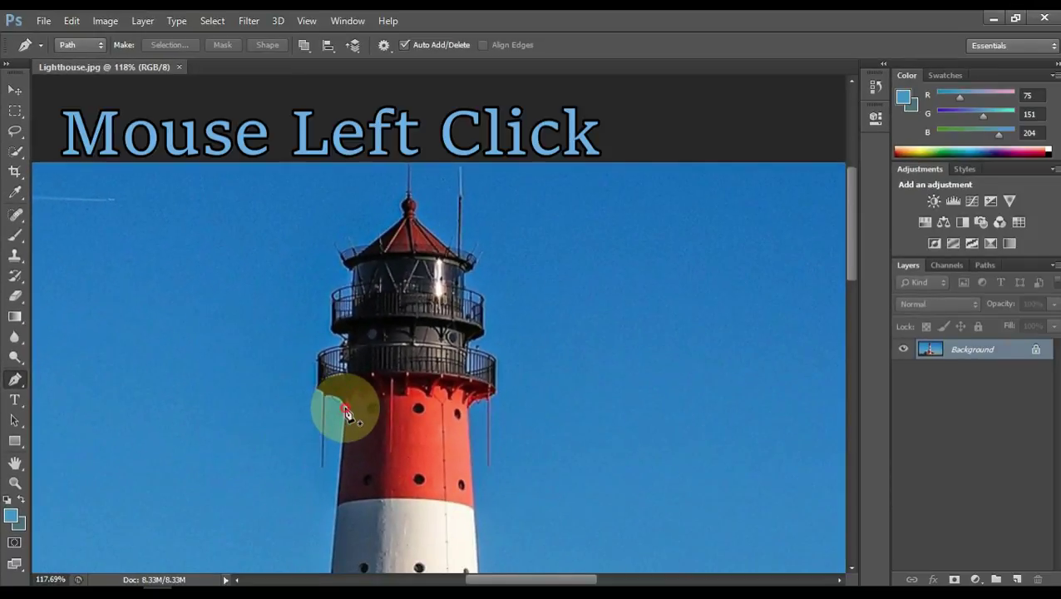
{"action": "left_click", "coordinate": [346, 408]}
{"action": "left_click_drag", "start_coordinate": [322, 396], "coordinate": [268, 407]}
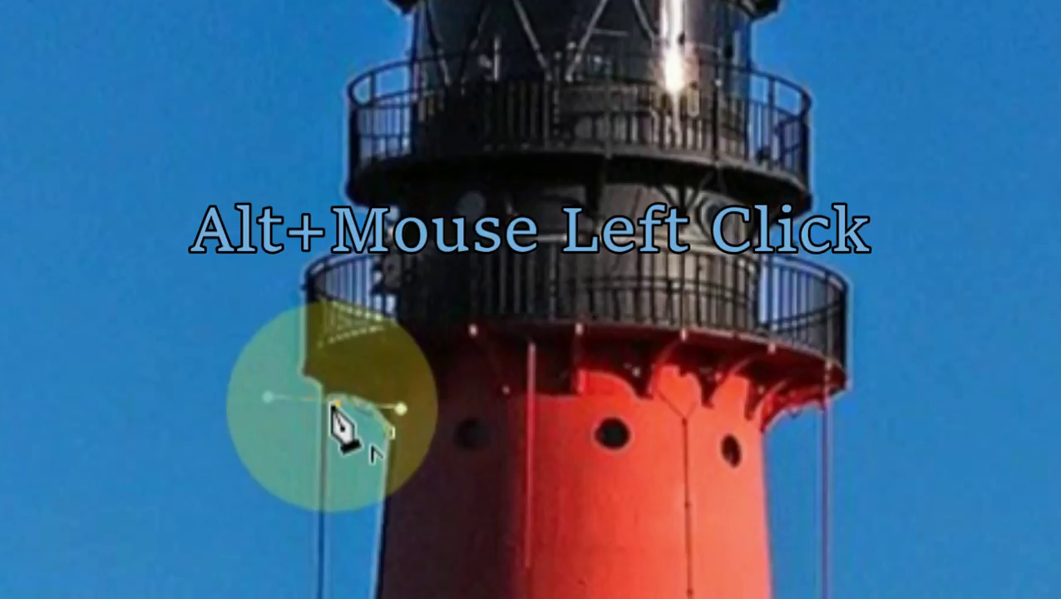
{"action": "left_click", "coordinate": [333, 407], "text": "alt"}
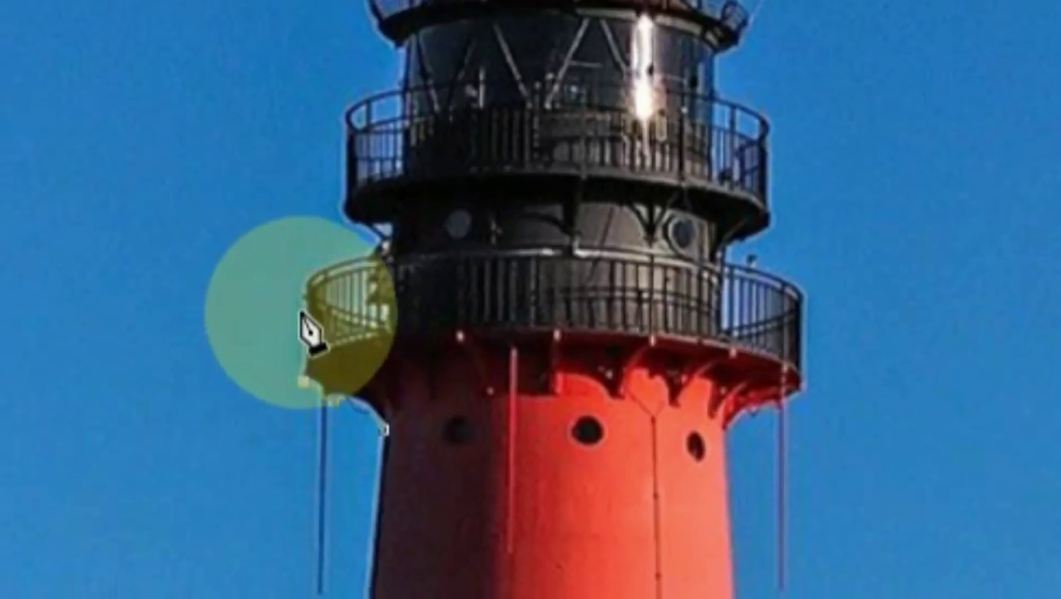
Continue the path up the left side of the lower gallery, into the recess above it and out to the upper gallery's base
{"action": "key", "text": "z"}
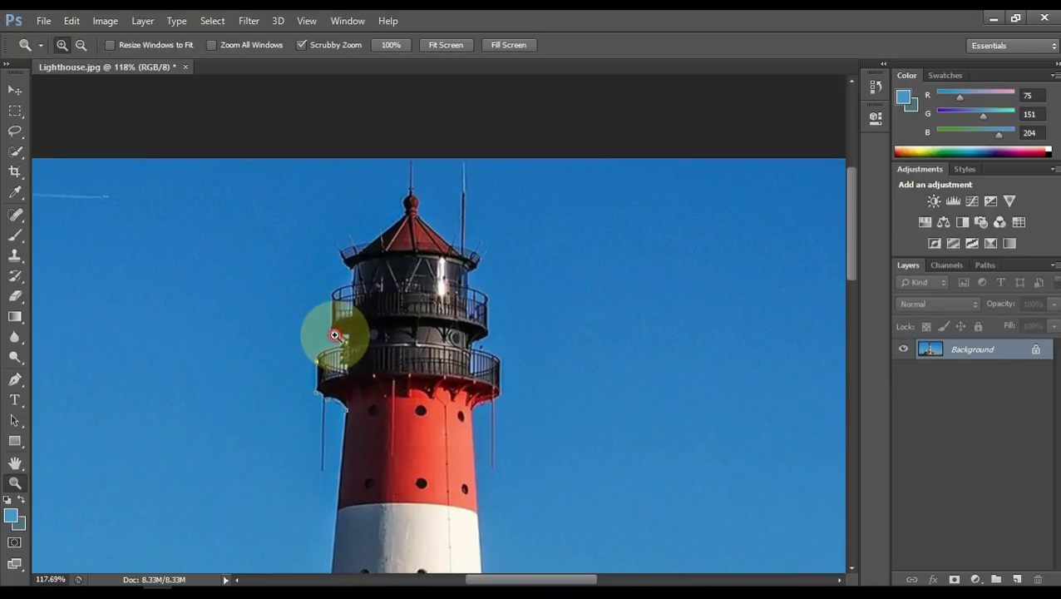
{"action": "left_click_drag", "start_coordinate": [335, 335], "coordinate": [336, 335]}
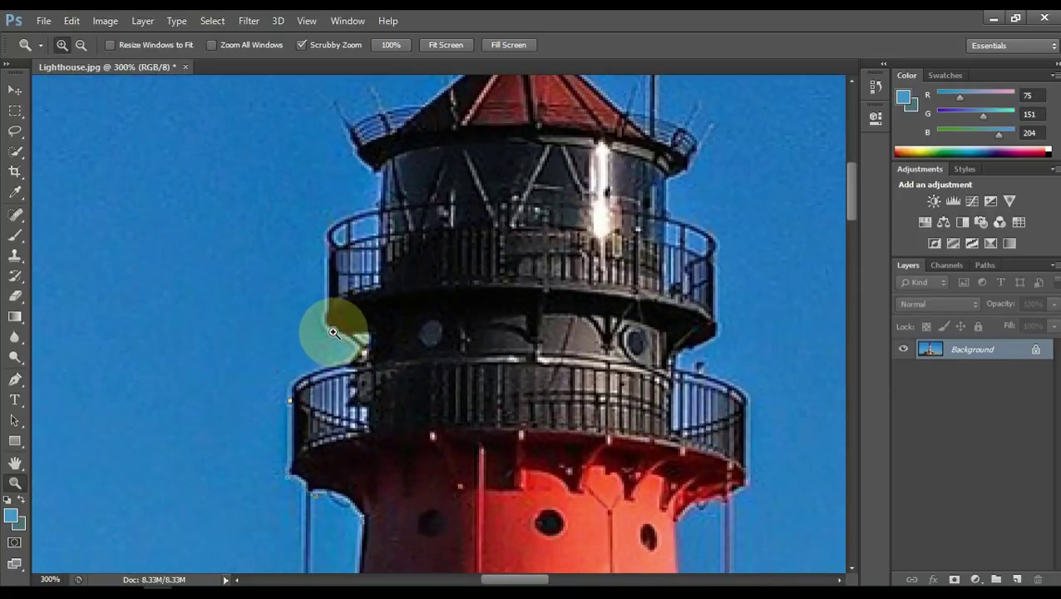
{"action": "key", "text": "p"}
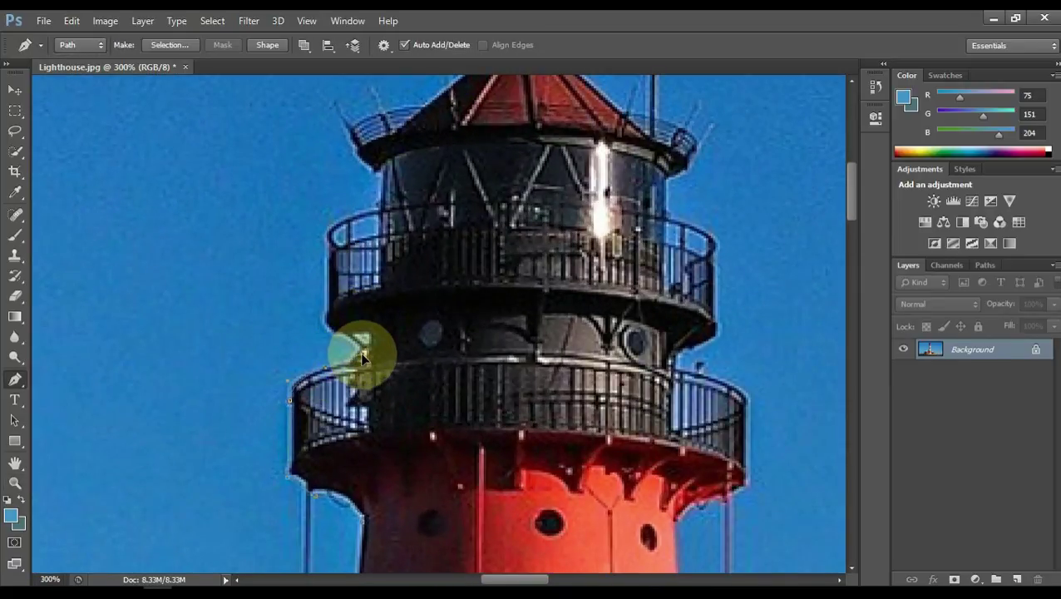
{"action": "mouse_move", "coordinate": [360, 355]}
{"action": "left_mouse_down"}
{"action": "mouse_move", "coordinate": [360, 338]}
{"action": "mouse_move", "coordinate": [360, 350]}
{"action": "left_mouse_up"}
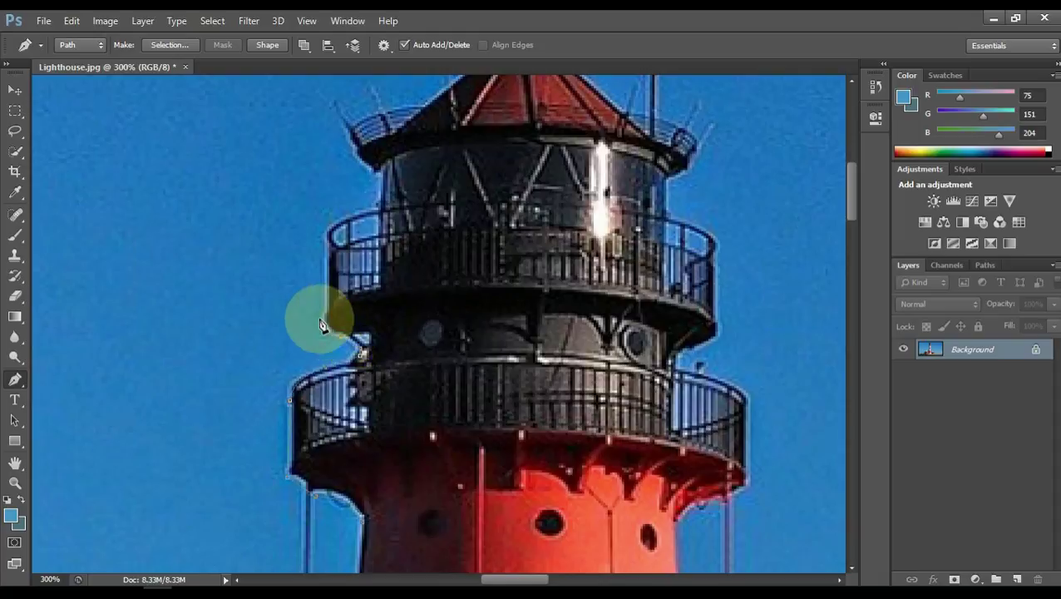
{"action": "left_click_drag", "start_coordinate": [327, 314], "coordinate": [327, 299]}
{"action": "left_click", "coordinate": [326, 309]}
Trace the left side of the upper gallery and lantern room, then follow the red roof's left slope to the finial
{"action": "left_click_drag", "start_coordinate": [381, 208], "coordinate": [402, 347]}
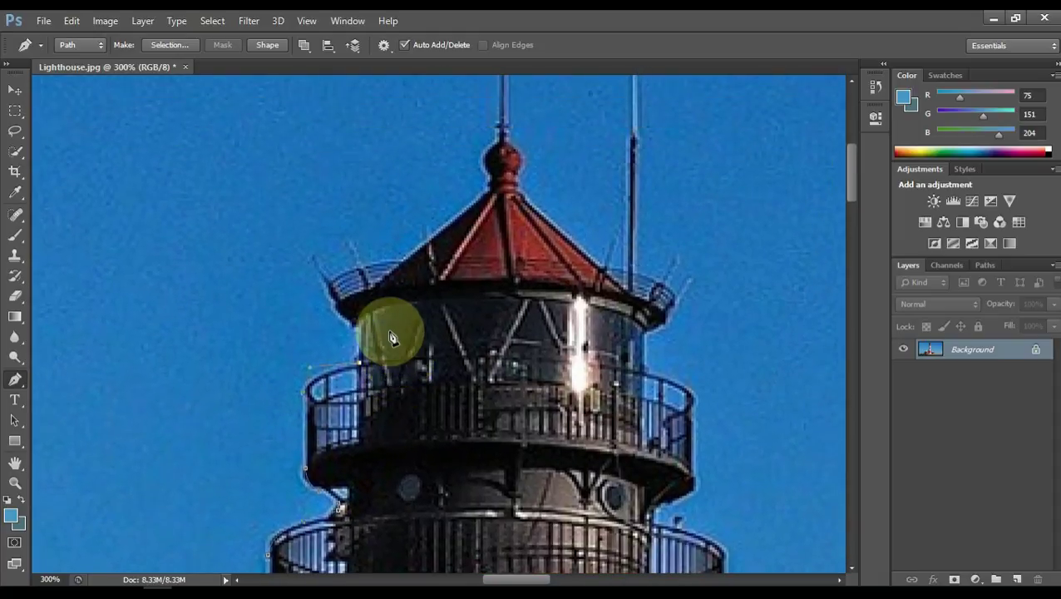
{"action": "left_click_drag", "start_coordinate": [331, 308], "coordinate": [326, 290]}
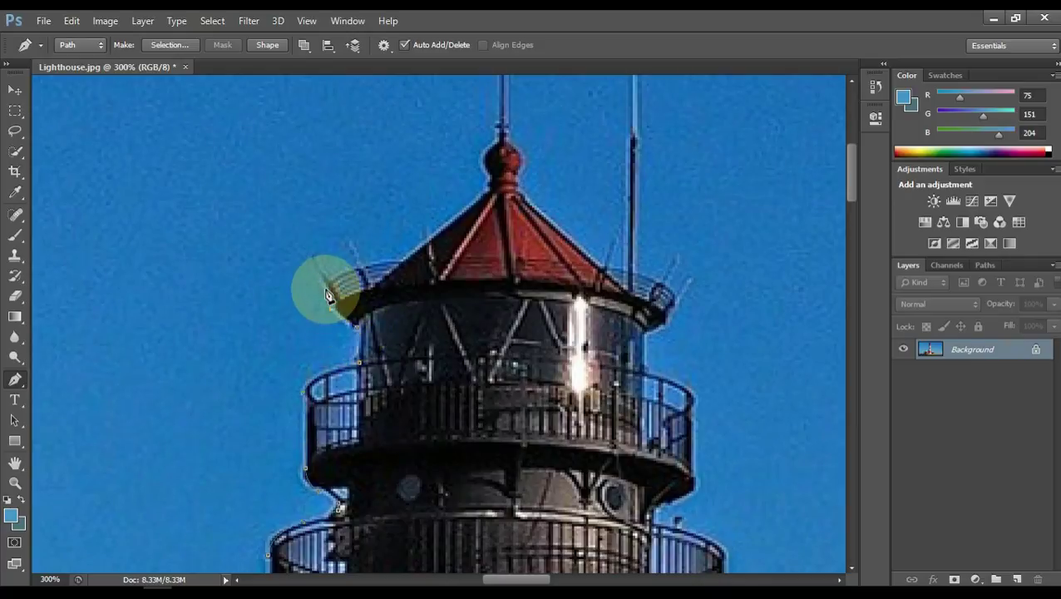
{"action": "left_click_drag", "start_coordinate": [406, 258], "coordinate": [488, 252]}
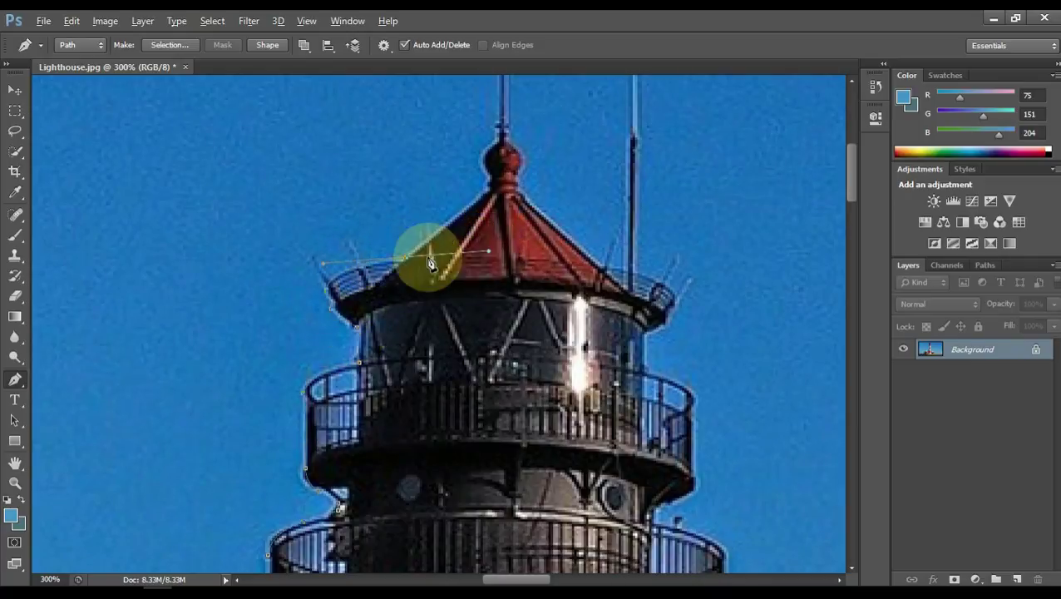
{"action": "left_click", "coordinate": [406, 257], "text": "alt"}
{"action": "left_click", "coordinate": [486, 197]}
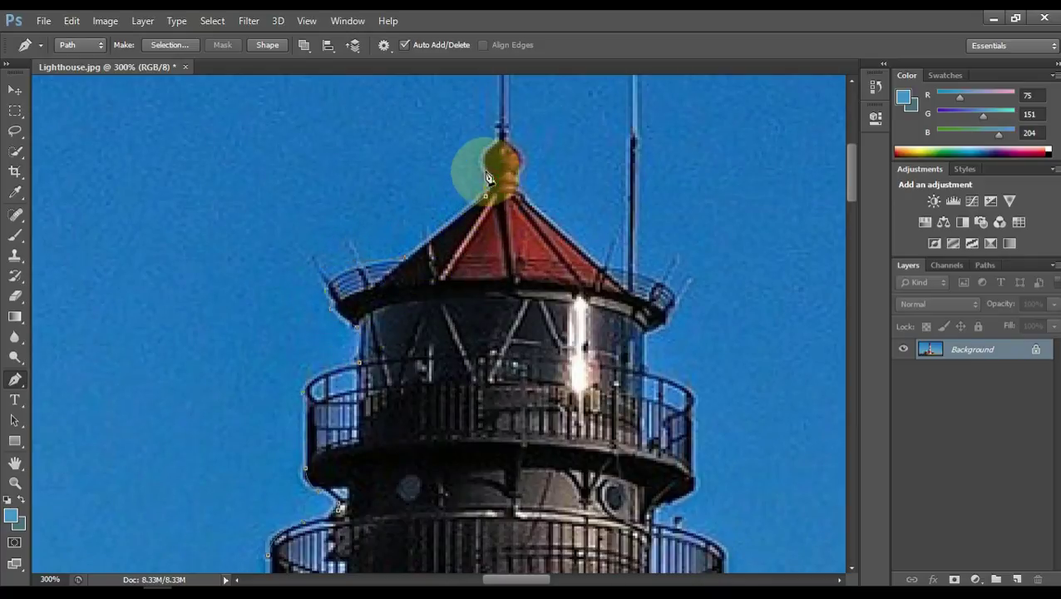
Trace the left side of the ball finial and take the path around the tip of the central mast
{"action": "left_click", "coordinate": [492, 181]}
{"action": "left_click", "coordinate": [498, 141], "text": "alt"}
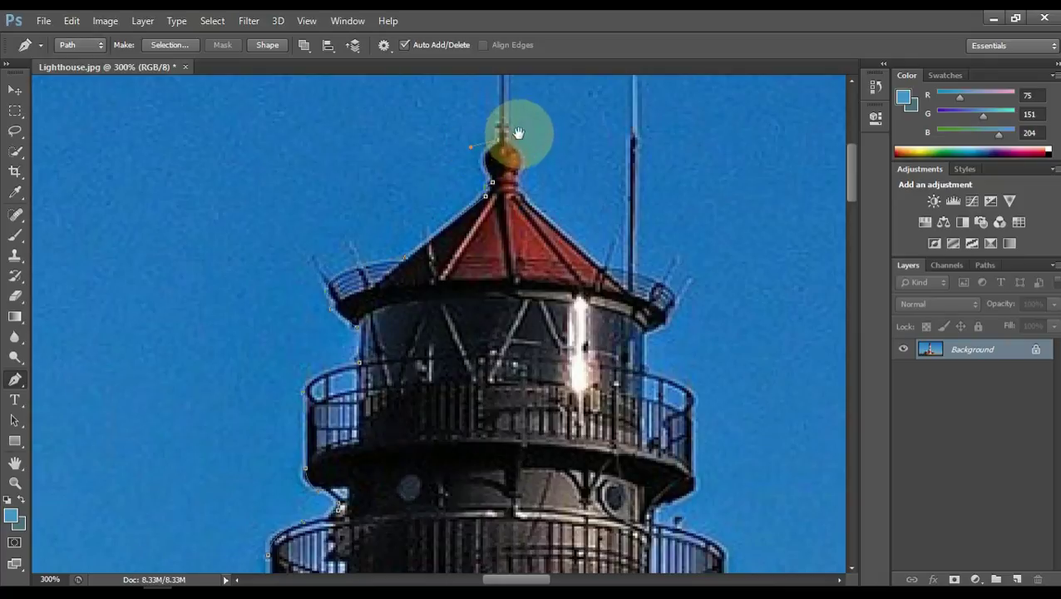
{"action": "left_click_drag", "start_coordinate": [518, 133], "coordinate": [523, 290]}
{"action": "left_click", "coordinate": [494, 174]}
{"action": "left_click", "coordinate": [503, 247]}
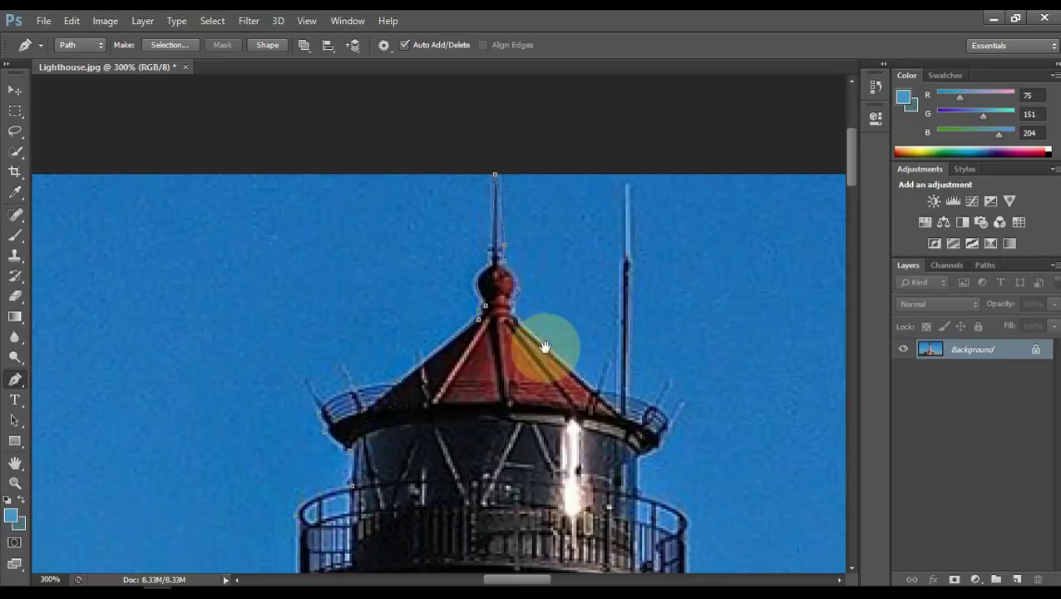
Trace down the roof's right slope and around the thin antenna beside it
{"action": "left_click_drag", "start_coordinate": [545, 343], "coordinate": [450, 319]}
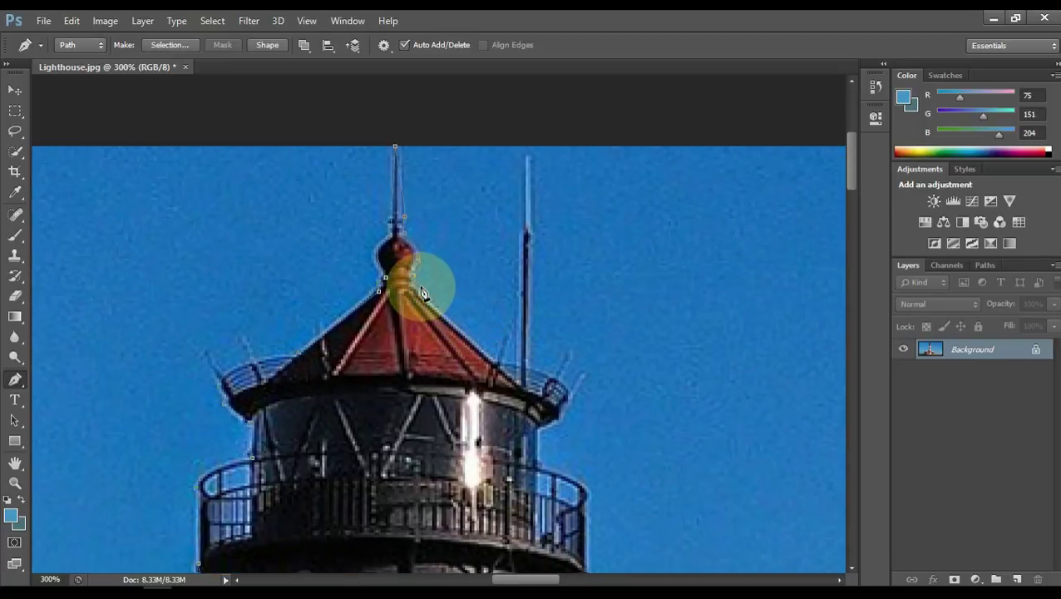
{"action": "left_click", "coordinate": [500, 355]}
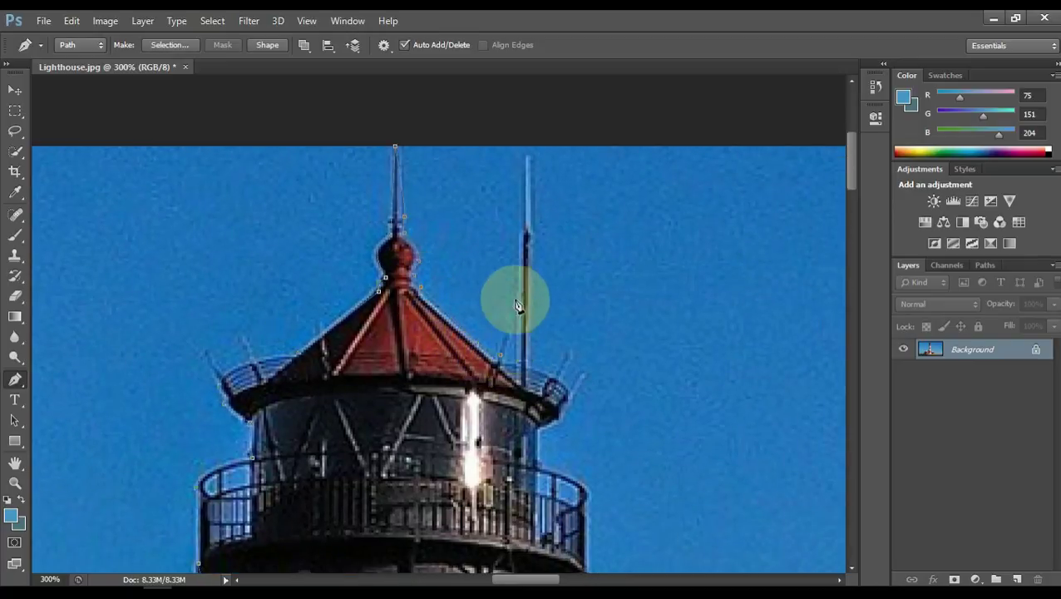
{"action": "left_click", "coordinate": [521, 213]}
{"action": "left_click_drag", "start_coordinate": [529, 153], "coordinate": [540, 168]}
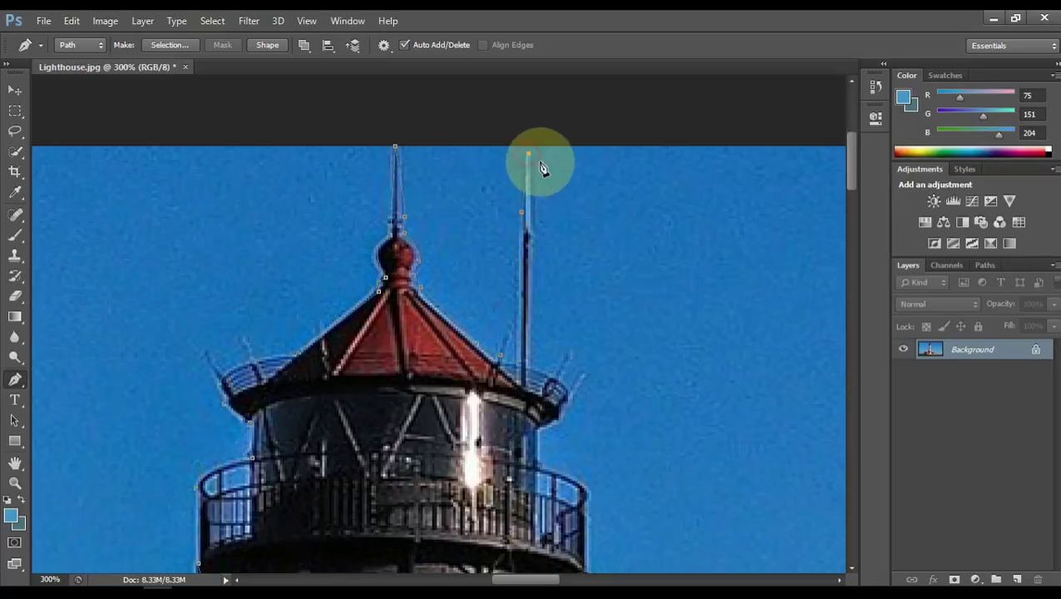
{"action": "left_click", "coordinate": [527, 376]}
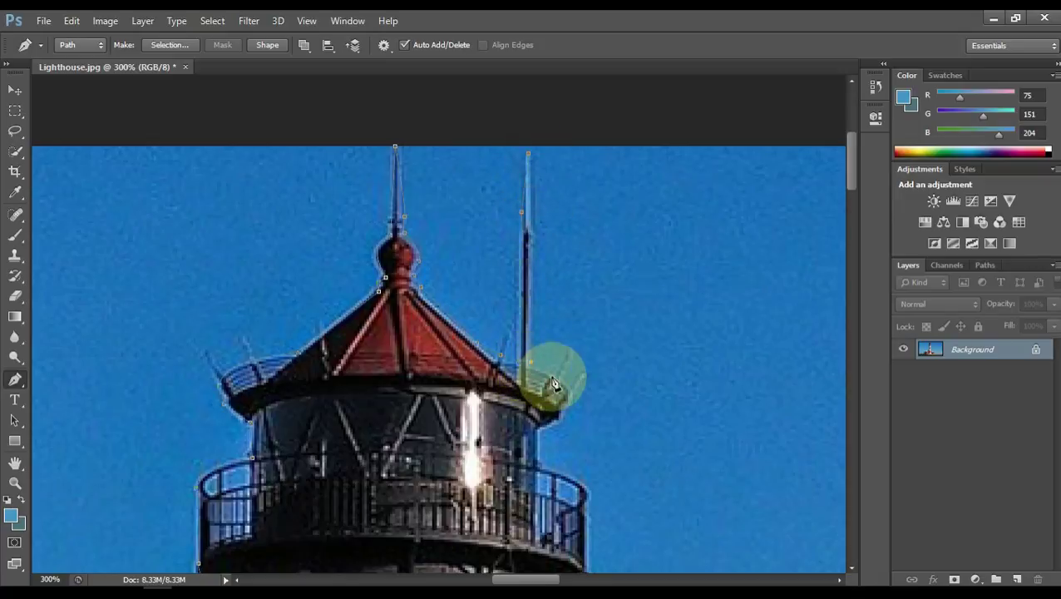
Trace the right side of the lantern railing and upper gallery down to the gallery's lower corner
{"action": "left_click", "coordinate": [552, 379]}
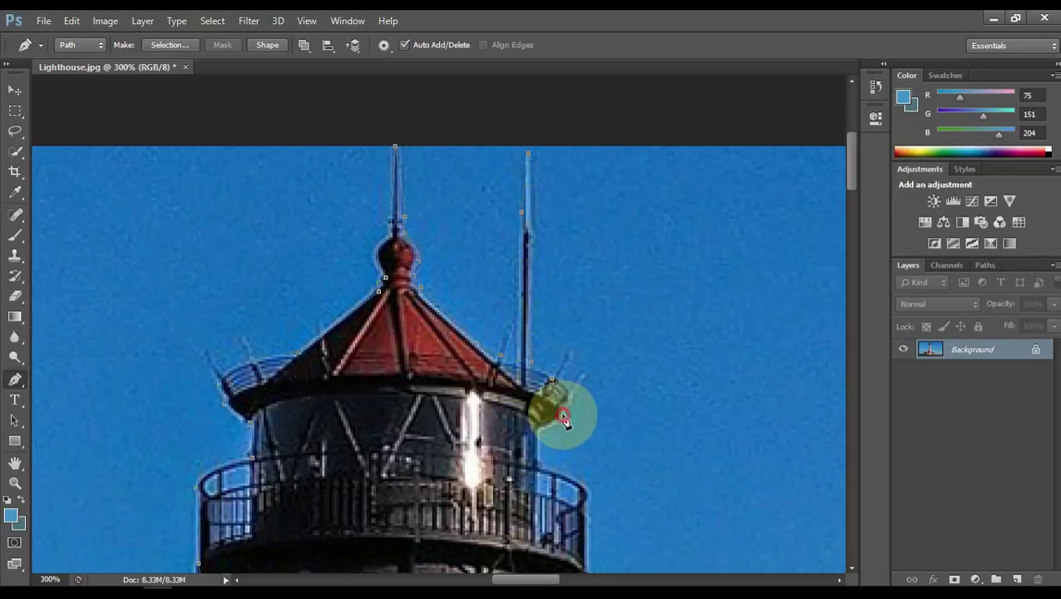
{"action": "left_click", "coordinate": [538, 471]}
{"action": "left_click_drag", "start_coordinate": [591, 498], "coordinate": [497, 329]}
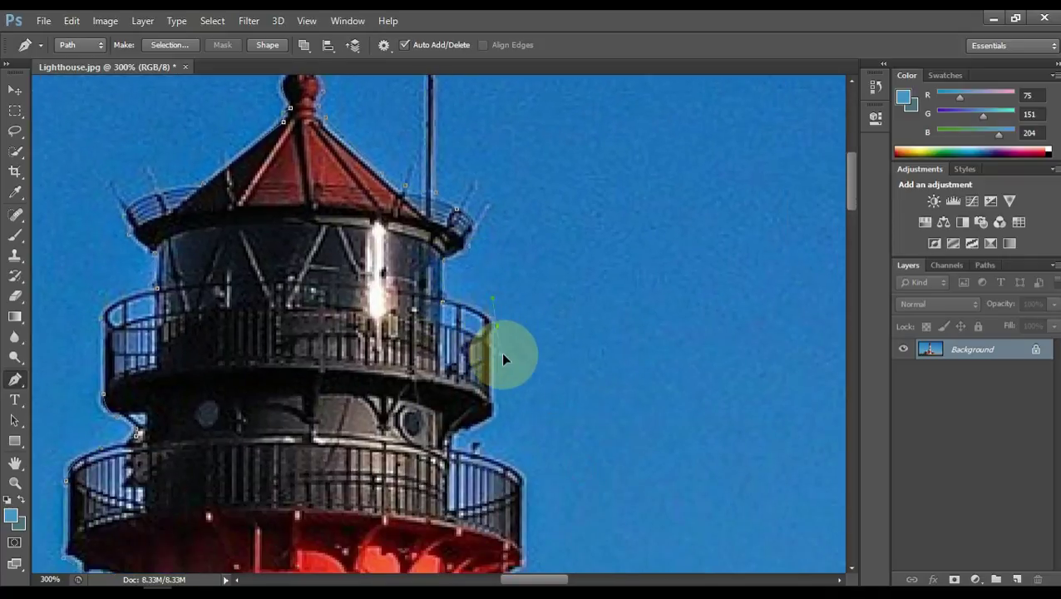
{"action": "left_click", "coordinate": [489, 411]}
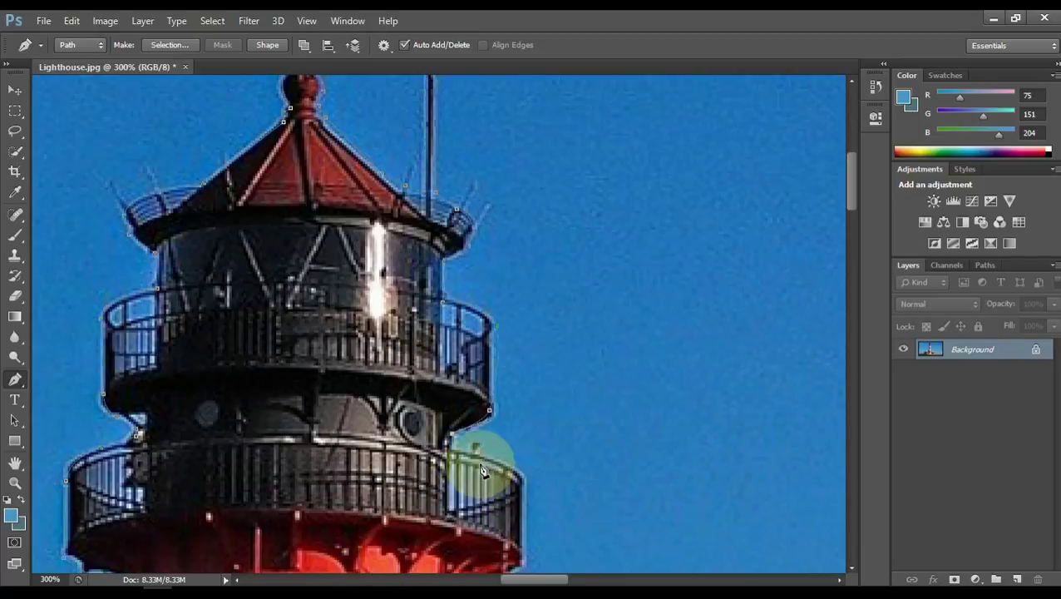
Trace the right side of the lower gallery and its curved underside back to the red tower wall
{"action": "left_click", "coordinate": [454, 451]}
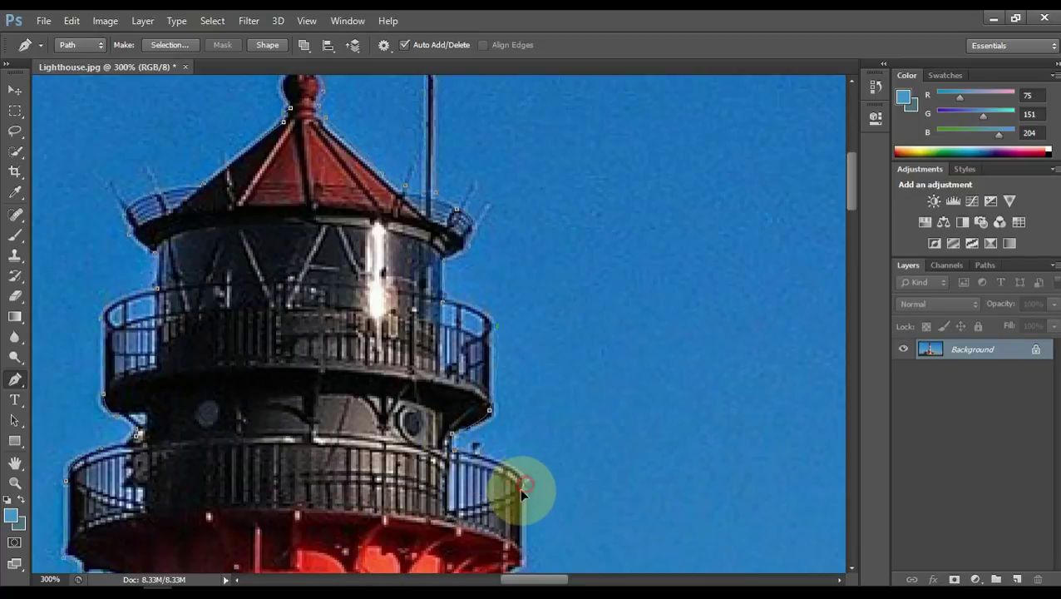
{"action": "left_click_drag", "start_coordinate": [522, 490], "coordinate": [573, 353]}
{"action": "left_click", "coordinate": [525, 484], "text": "alt"}
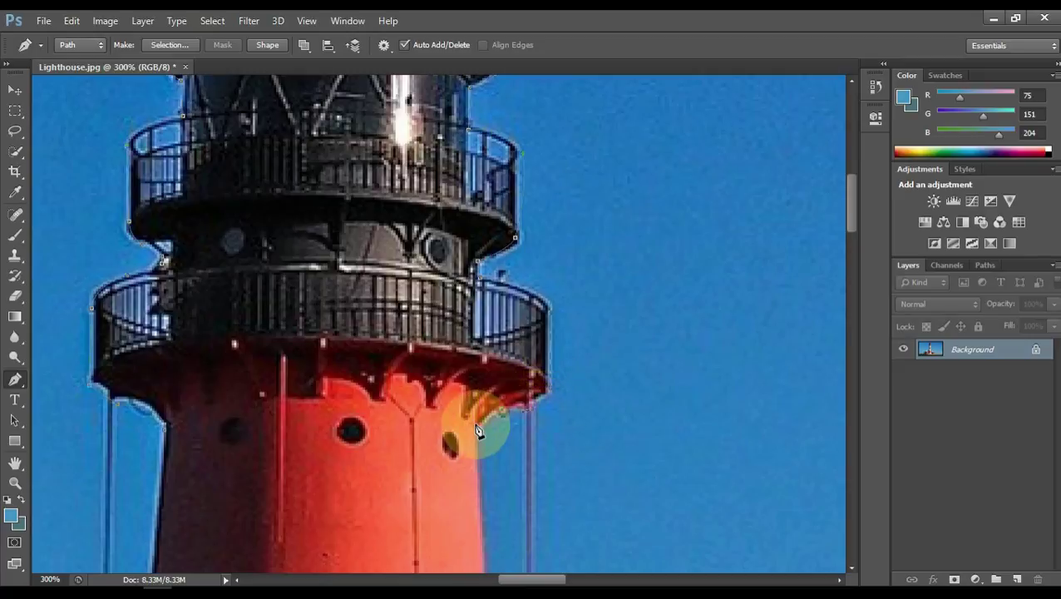
{"action": "left_click_drag", "start_coordinate": [473, 437], "coordinate": [475, 441]}
Extend the path down the tower's right edge along the red and white bands to the neighbouring house roof
{"action": "left_click_drag", "start_coordinate": [478, 519], "coordinate": [408, 201]}
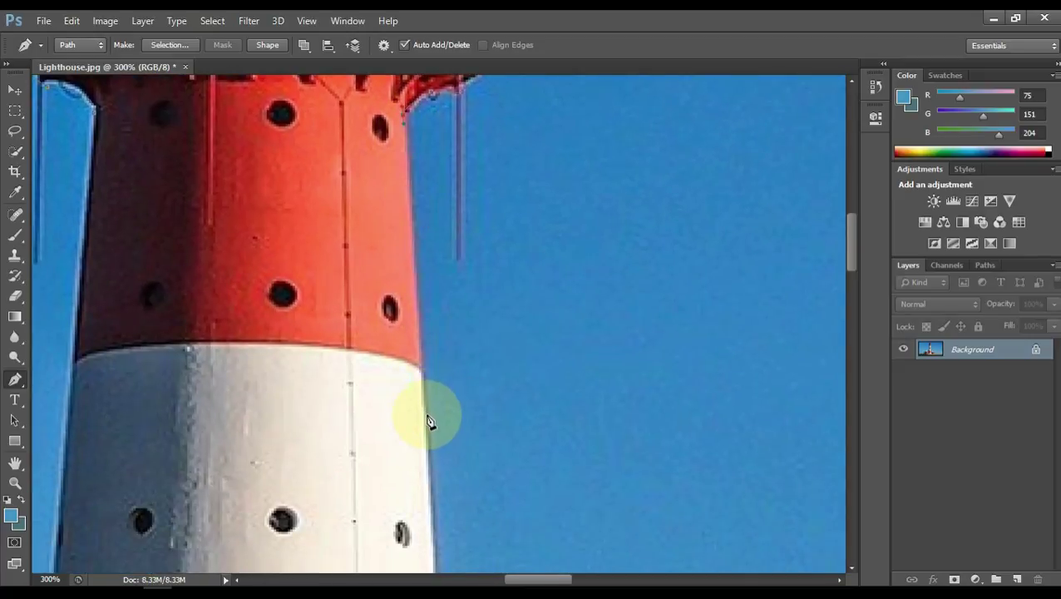
{"action": "left_click", "coordinate": [426, 414]}
{"action": "left_click_drag", "start_coordinate": [429, 459], "coordinate": [443, 239]}
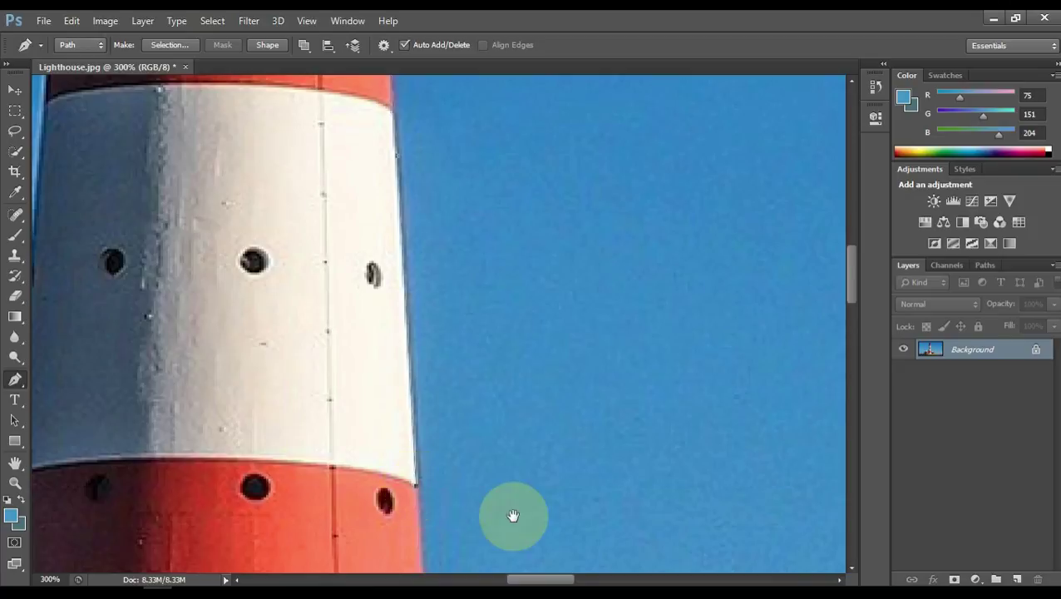
{"action": "left_click_drag", "start_coordinate": [511, 514], "coordinate": [508, 368]}
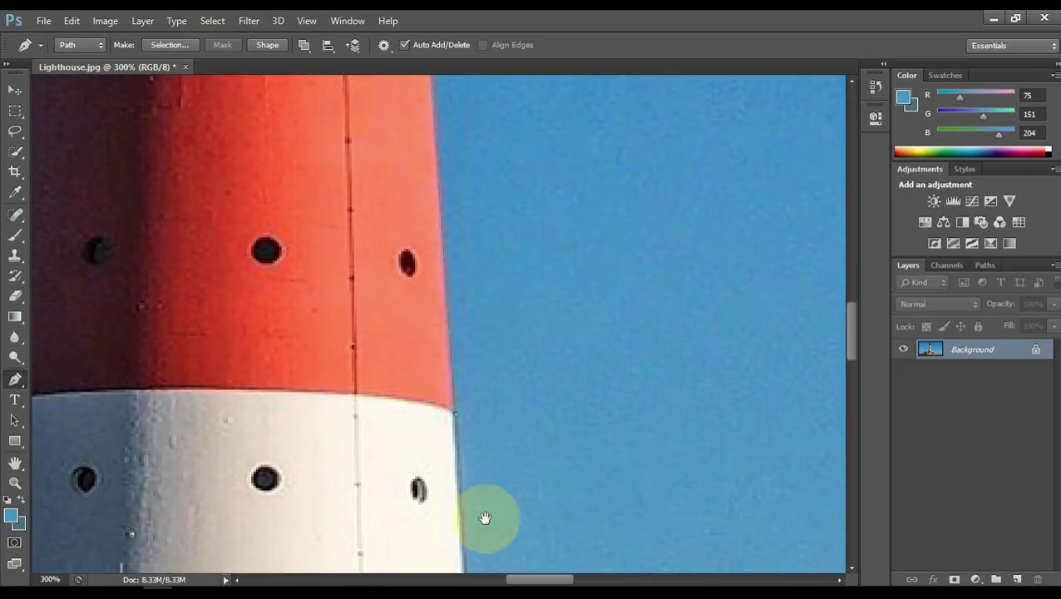
{"action": "left_click_drag", "start_coordinate": [483, 515], "coordinate": [453, 236]}
{"action": "left_click_drag", "start_coordinate": [464, 447], "coordinate": [488, 227]}
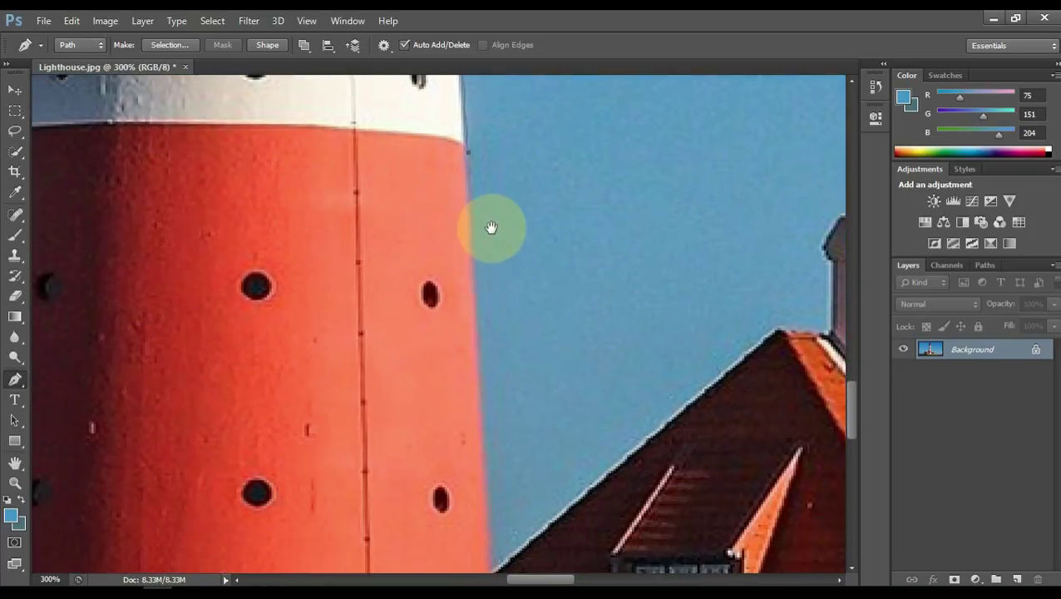
{"action": "left_click_drag", "start_coordinate": [491, 541], "coordinate": [525, 296]}
Trace the right side of the lighthouse's white base, around its ledge and down to the wooden fence
{"action": "left_click", "coordinate": [516, 300]}
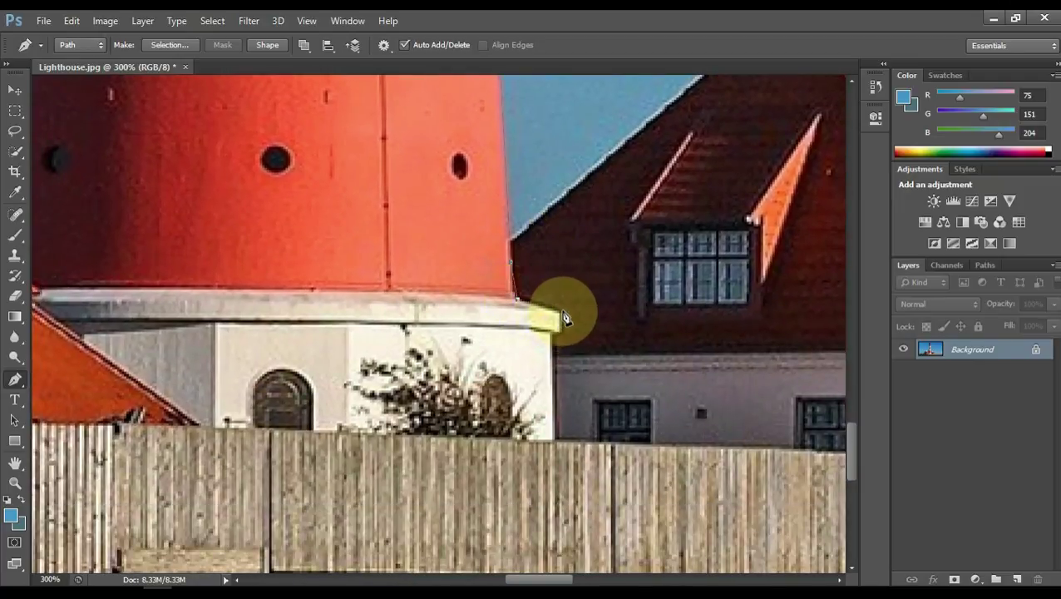
{"action": "left_click", "coordinate": [563, 316]}
{"action": "left_click", "coordinate": [555, 336]}
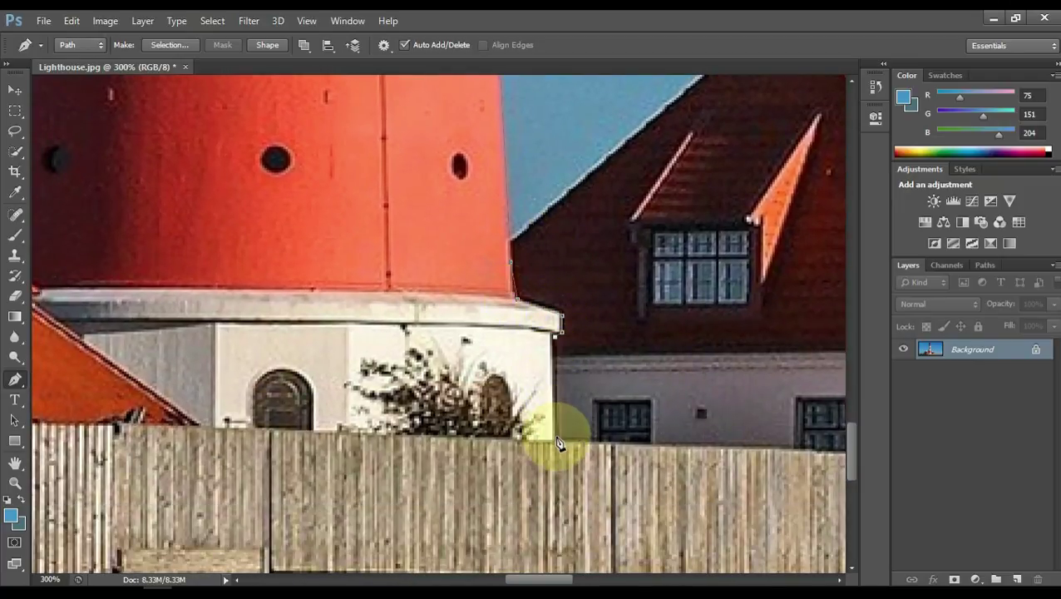
{"action": "left_click_drag", "start_coordinate": [561, 446], "coordinate": [704, 486]}
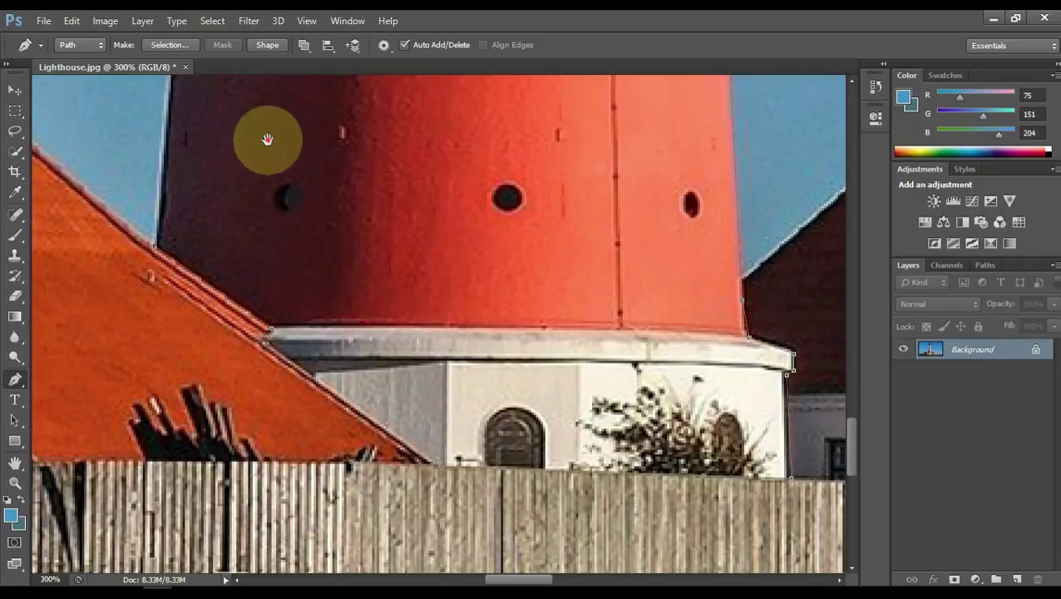
Trace the tower's left edge up the red and white bands to the gallery's underside and close the path
{"action": "scroll", "coordinate": [268, 137], "scroll_direction": "up", "scroll_amount": 5}
{"action": "scroll", "coordinate": [263, 173], "scroll_direction": "up", "scroll_amount": 5}
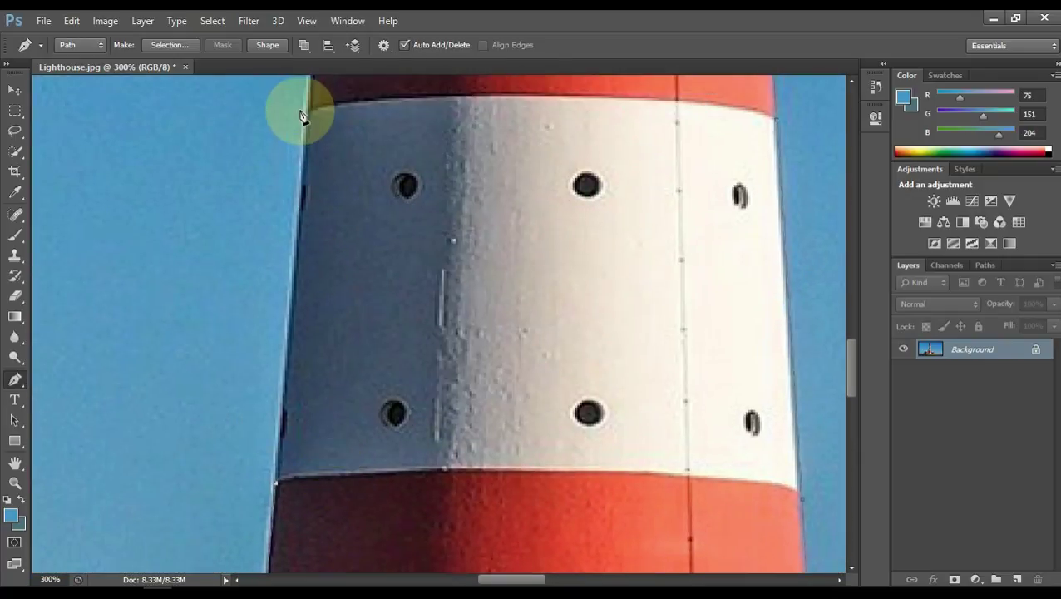
{"action": "left_click_drag", "start_coordinate": [308, 118], "coordinate": [350, 467]}
{"action": "left_click_drag", "start_coordinate": [348, 149], "coordinate": [315, 240]}
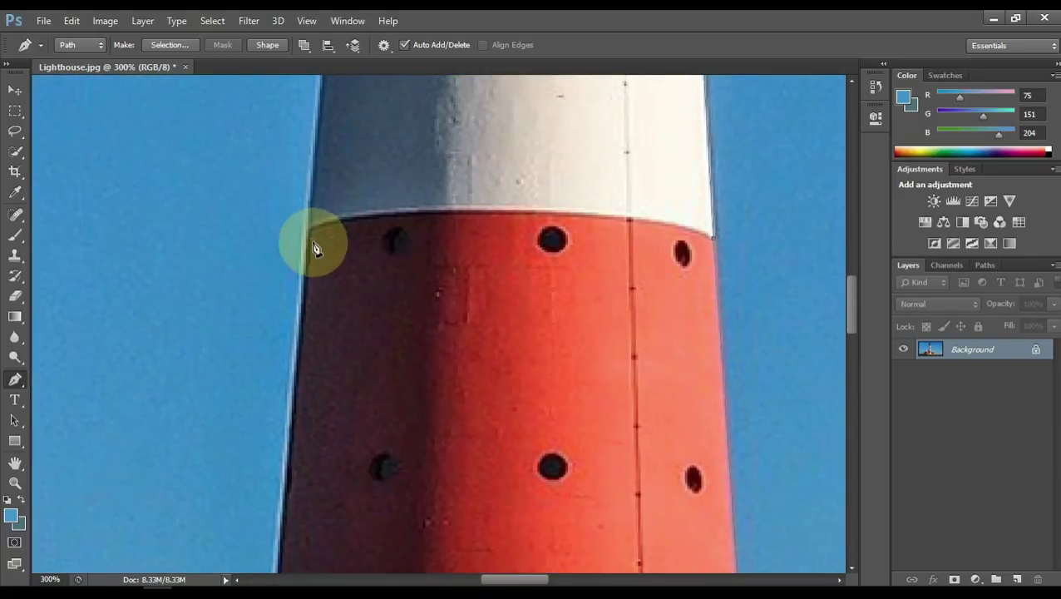
{"action": "left_click_drag", "start_coordinate": [354, 182], "coordinate": [357, 449]}
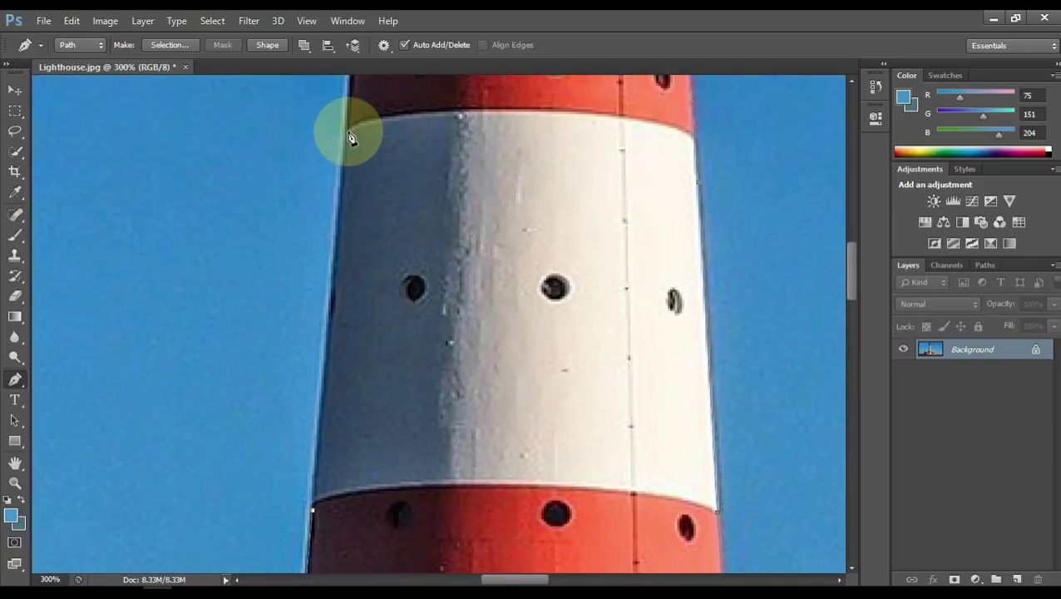
{"action": "left_click_drag", "start_coordinate": [379, 112], "coordinate": [374, 465]}
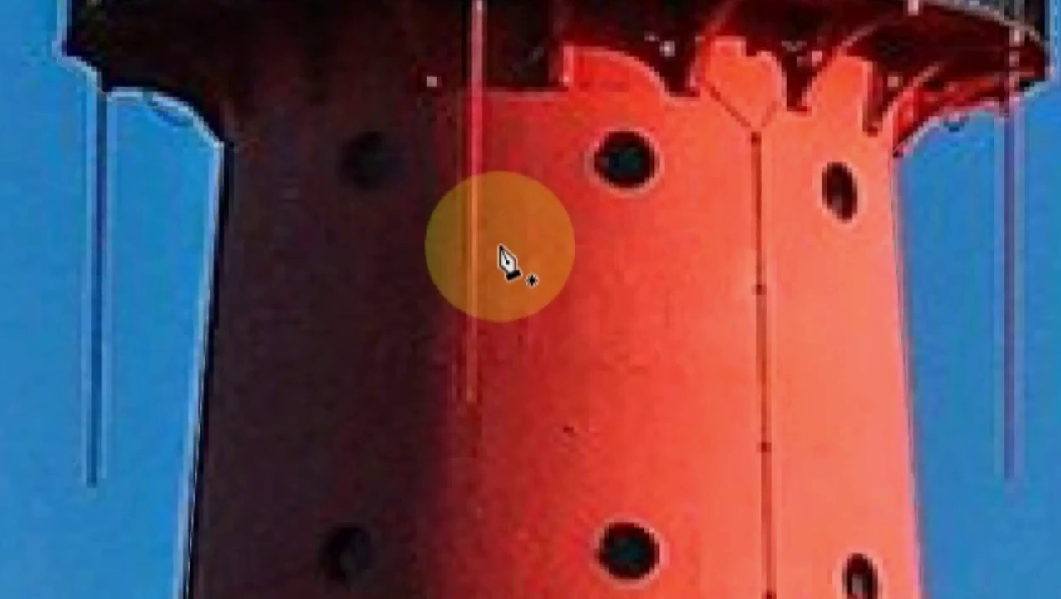
Convert the lighthouse path into a new anti-aliased selection with a feather radius of 0 pixels
{"action": "right_click", "coordinate": [498, 248]}
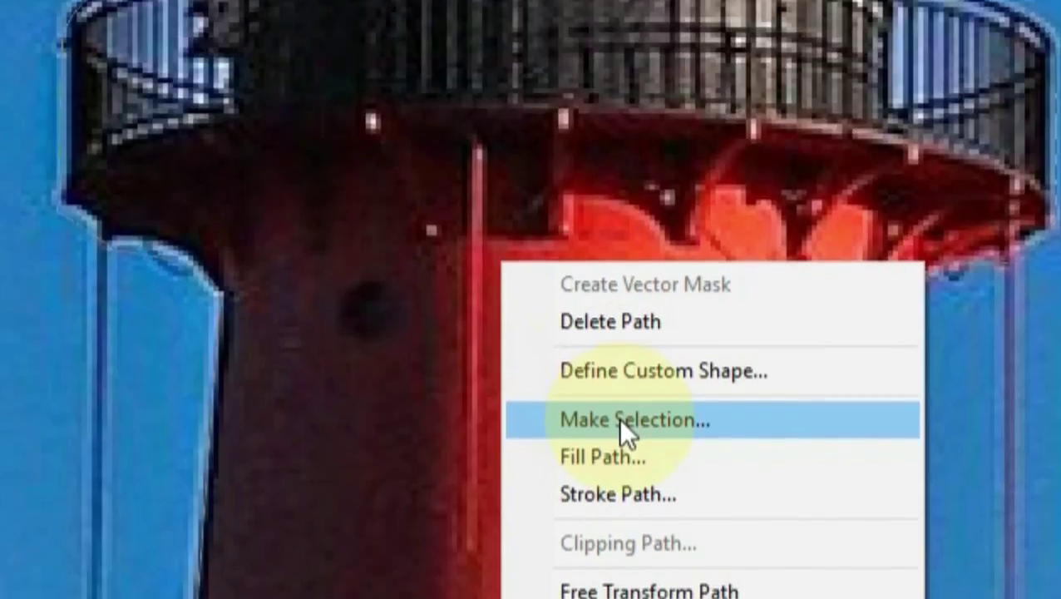
{"action": "left_click", "coordinate": [616, 270]}
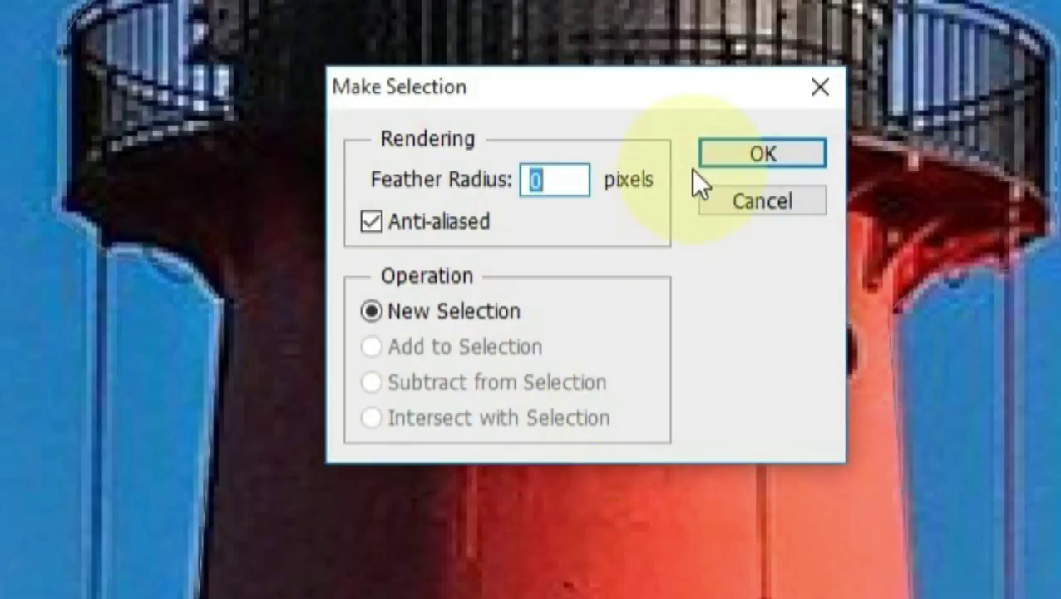
{"action": "left_click", "coordinate": [742, 158]}
Copy the selected lighthouse to a new layer and hide the Background layer
{"action": "key", "text": "z"}
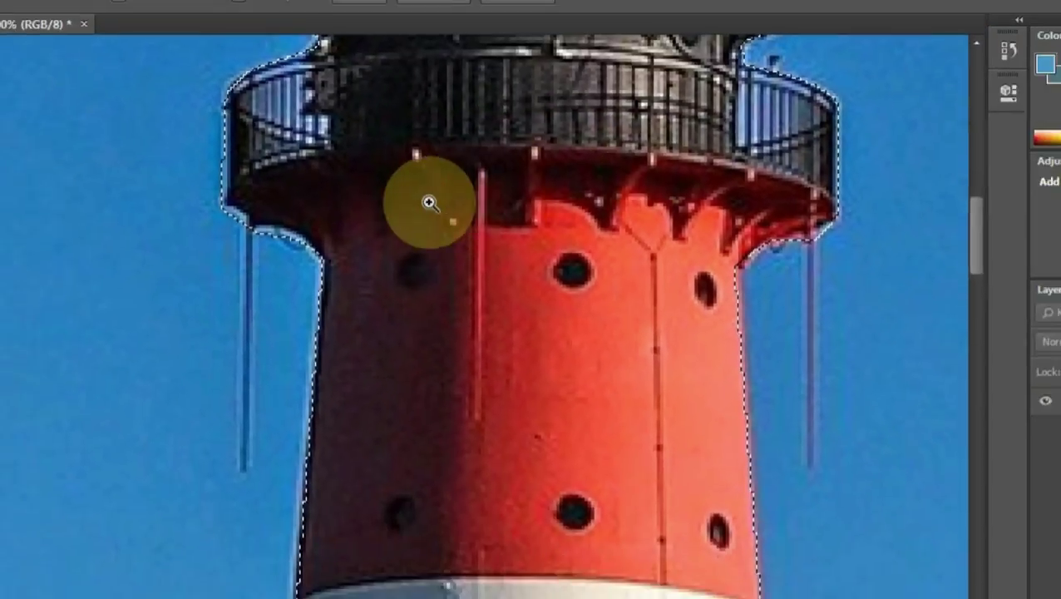
{"action": "right_click", "coordinate": [401, 204]}
{"action": "left_click", "coordinate": [448, 235]}
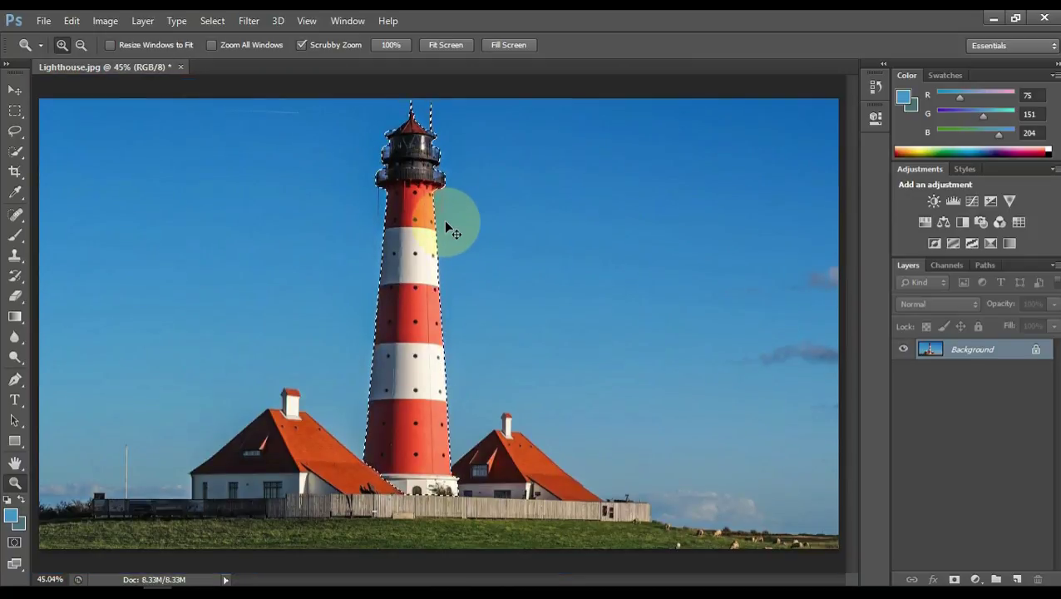
{"action": "key", "text": "ctrl+j"}
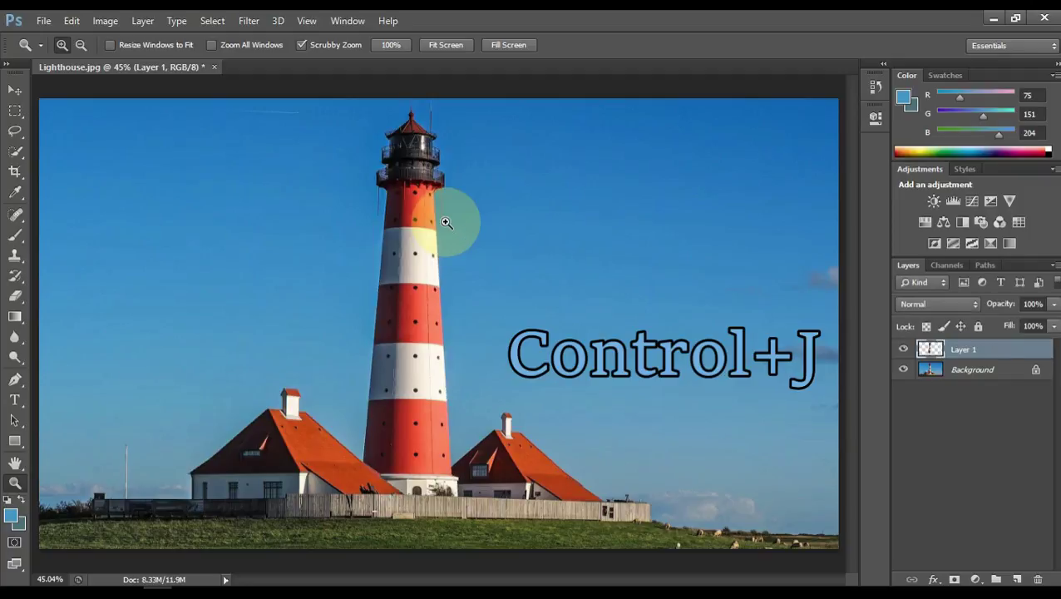
{"action": "left_click", "coordinate": [960, 353]}
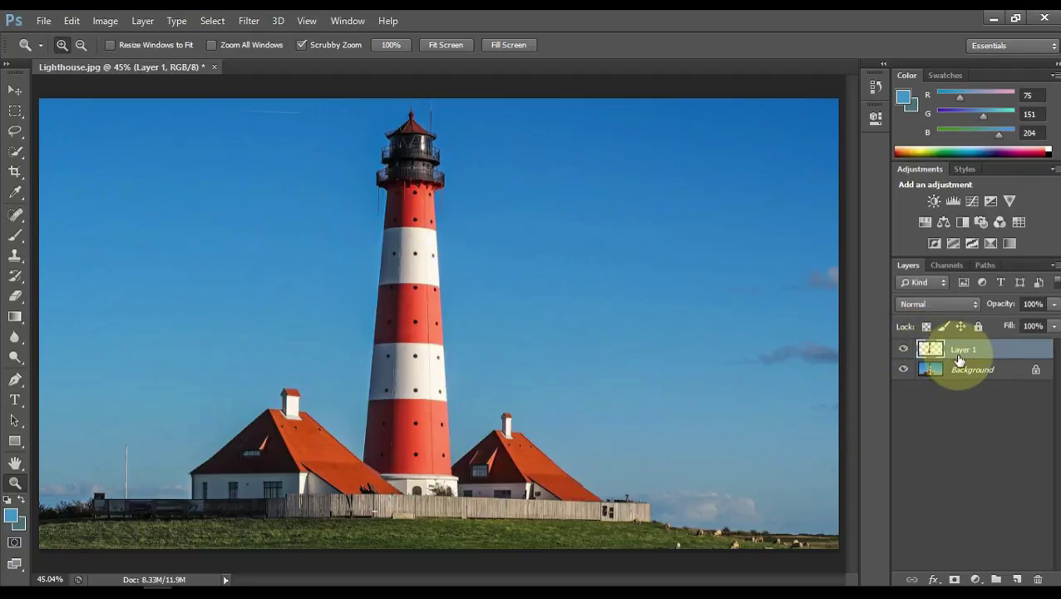
{"action": "left_click", "coordinate": [905, 371]}
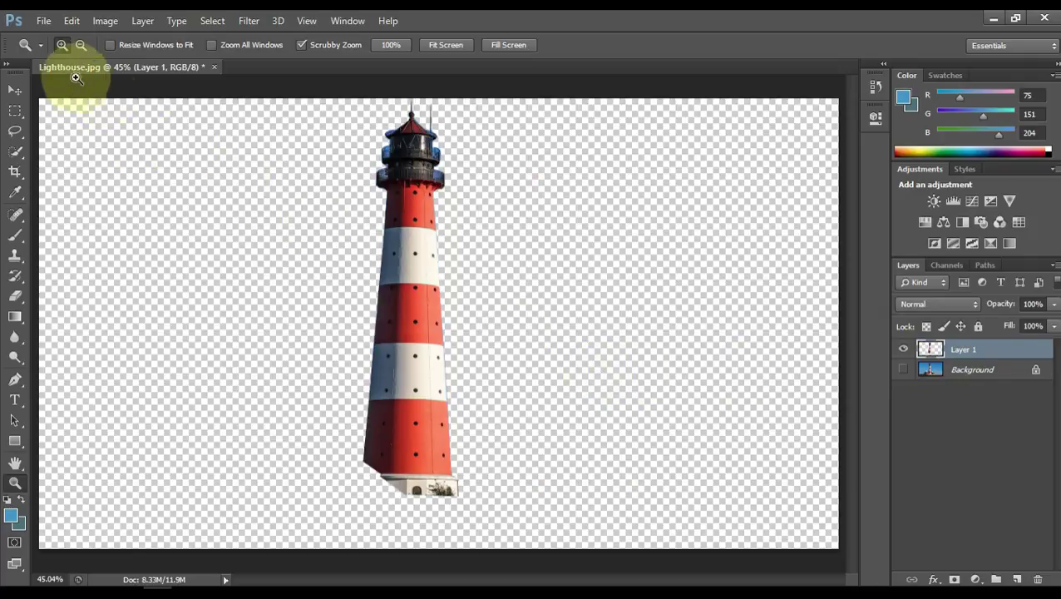
Start saving the lighthouse cutout under a new name with PNG as the file format
{"action": "left_click", "coordinate": [46, 22]}
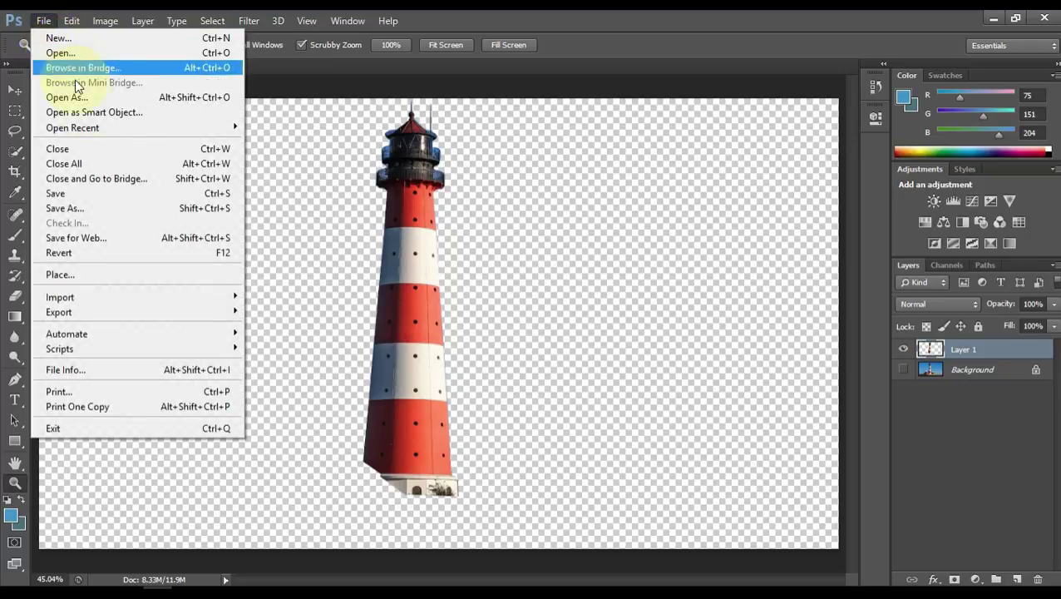
{"action": "left_click", "coordinate": [123, 208]}
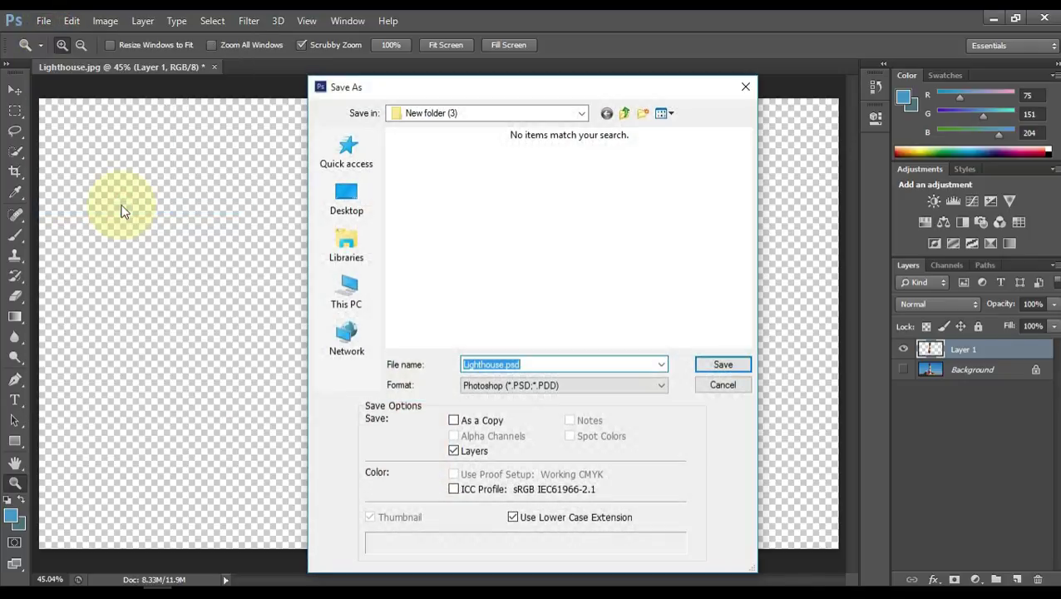
{"action": "left_click", "coordinate": [528, 387]}
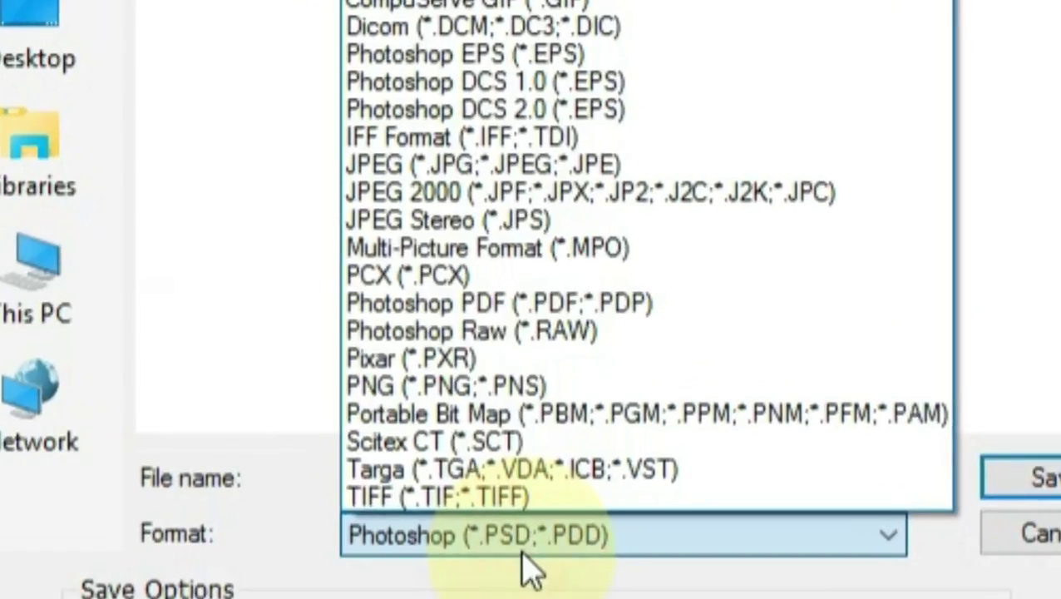
{"action": "left_click", "coordinate": [486, 388]}
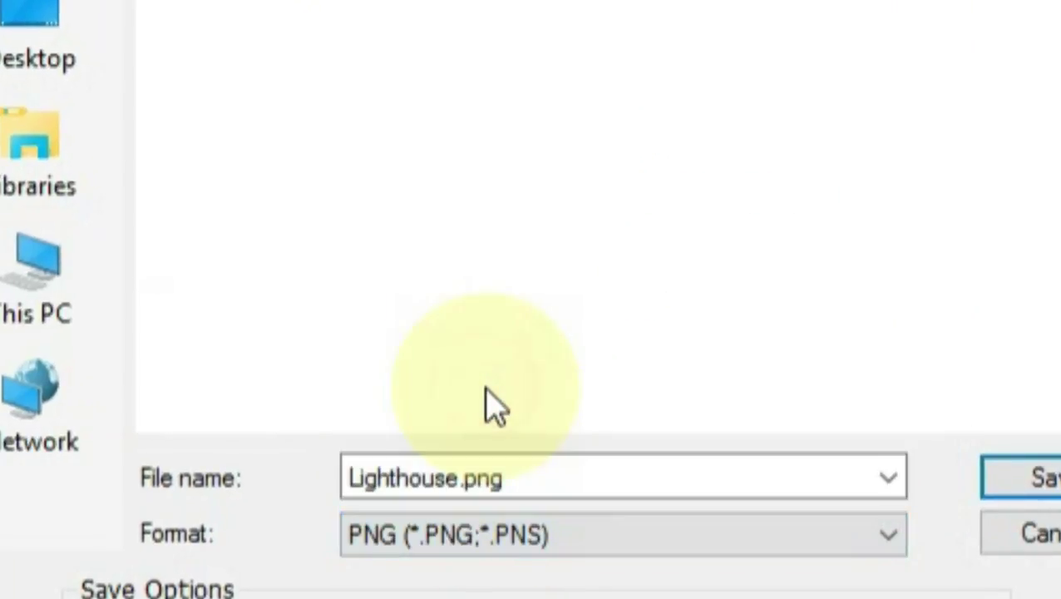
Name the file 01.png and save it in New folder (3), accepting the PNG options
{"action": "left_click", "coordinate": [466, 479]}
{"action": "left_click", "coordinate": [459, 480]}
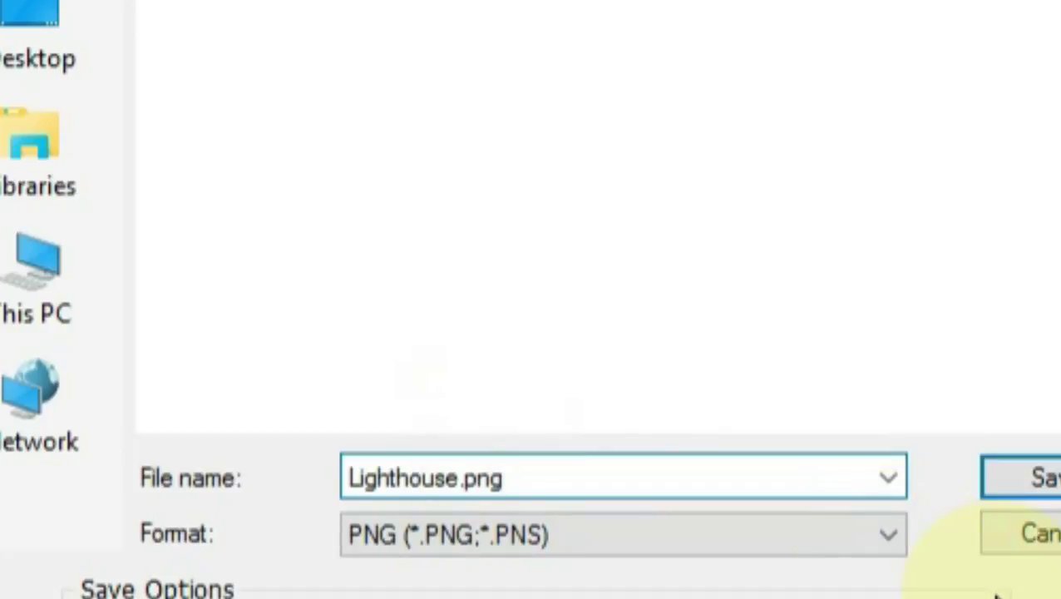
{"action": "key", "text": "BackSpace"}
{"action": "key", "text": "BackSpace"}
{"action": "key", "text": "BackSpace"}
{"action": "key", "text": "BackSpace"}
{"action": "key", "text": "BackSpace"}
{"action": "key", "text": "BackSpace"}
{"action": "key", "text": "BackSpace"}
{"action": "key", "text": "BackSpace"}
{"action": "key", "text": "BackSpace"}
{"action": "key", "text": "BackSpace"}
{"action": "type", "text": "01"}
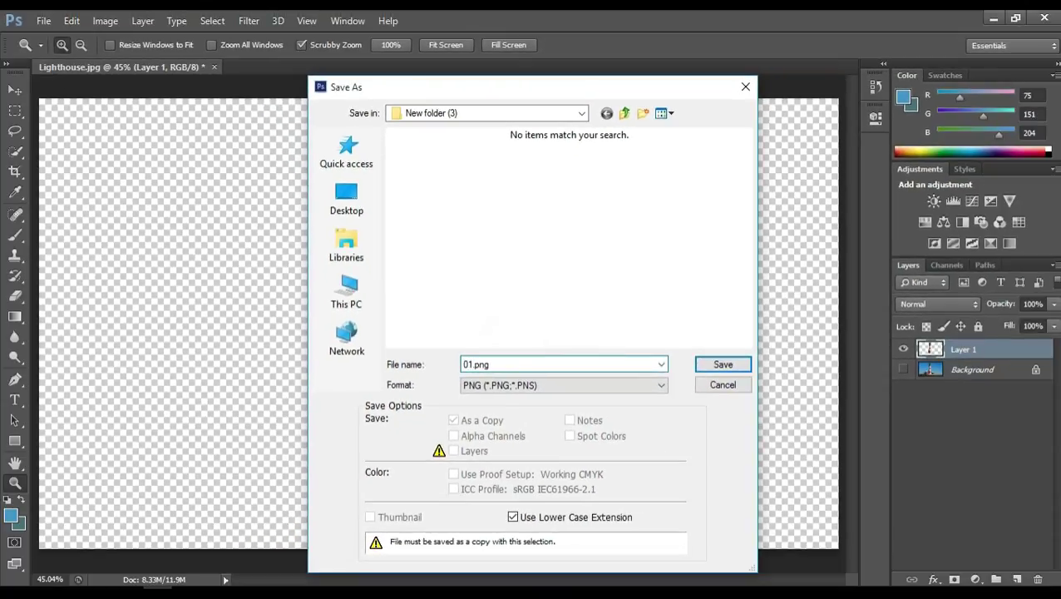
{"action": "key", "text": "Return"}
{"action": "key", "text": "Return"}
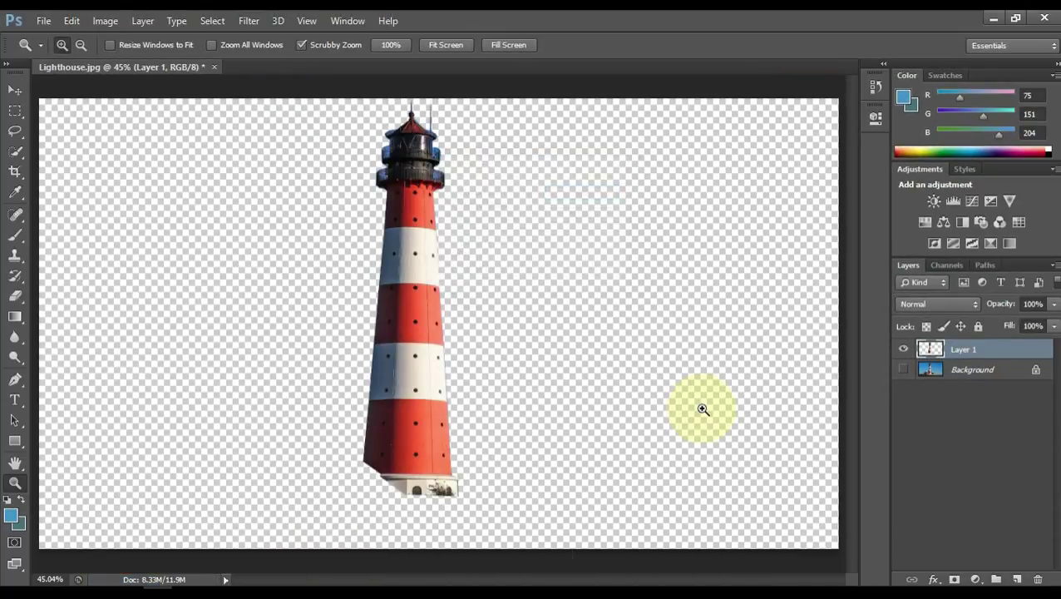
Draw a closed Pen path loosely around the lantern, antennas and galleries, following the top of the red tower wall
{"action": "left_click", "coordinate": [422, 409]}
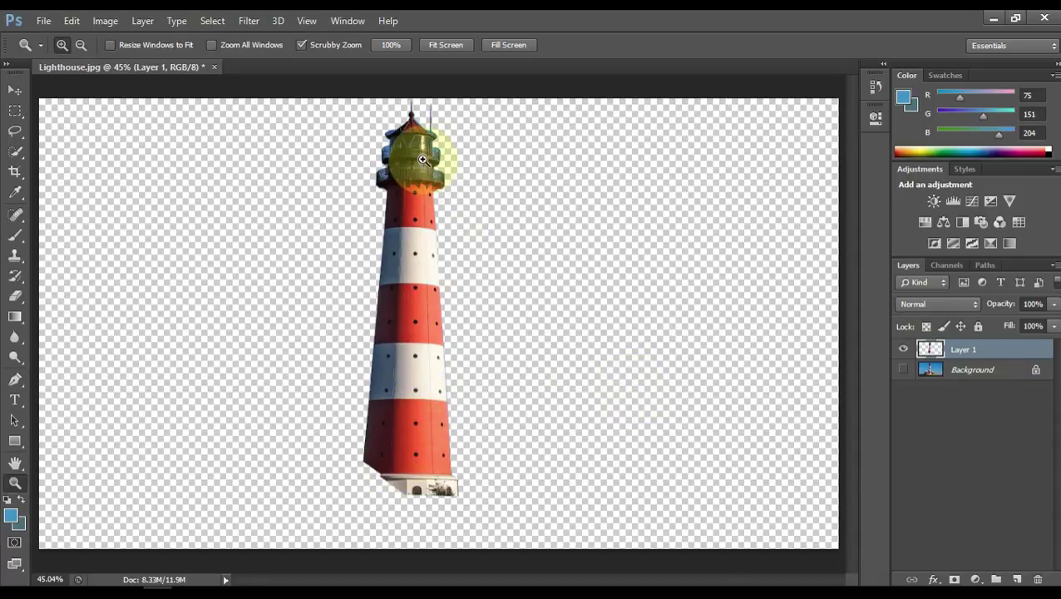
{"action": "left_click", "coordinate": [424, 133]}
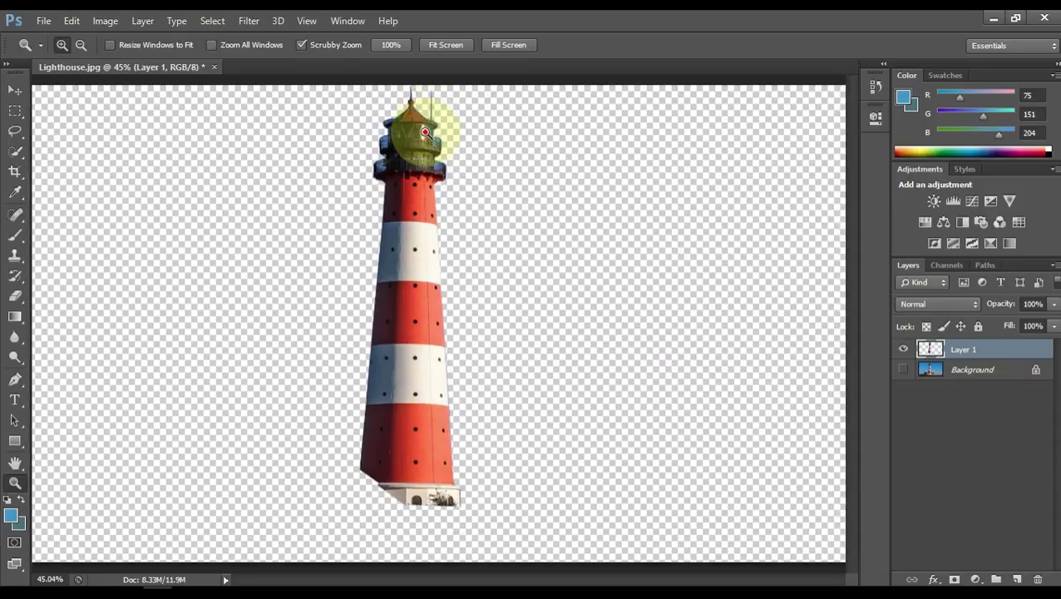
{"action": "left_click", "coordinate": [424, 167]}
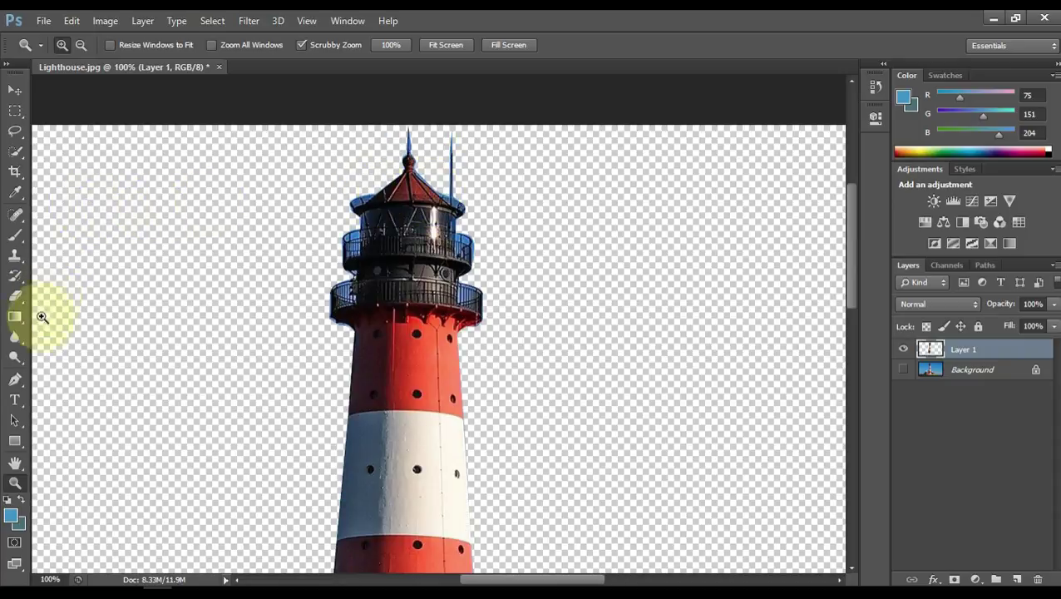
{"action": "left_click", "coordinate": [14, 378]}
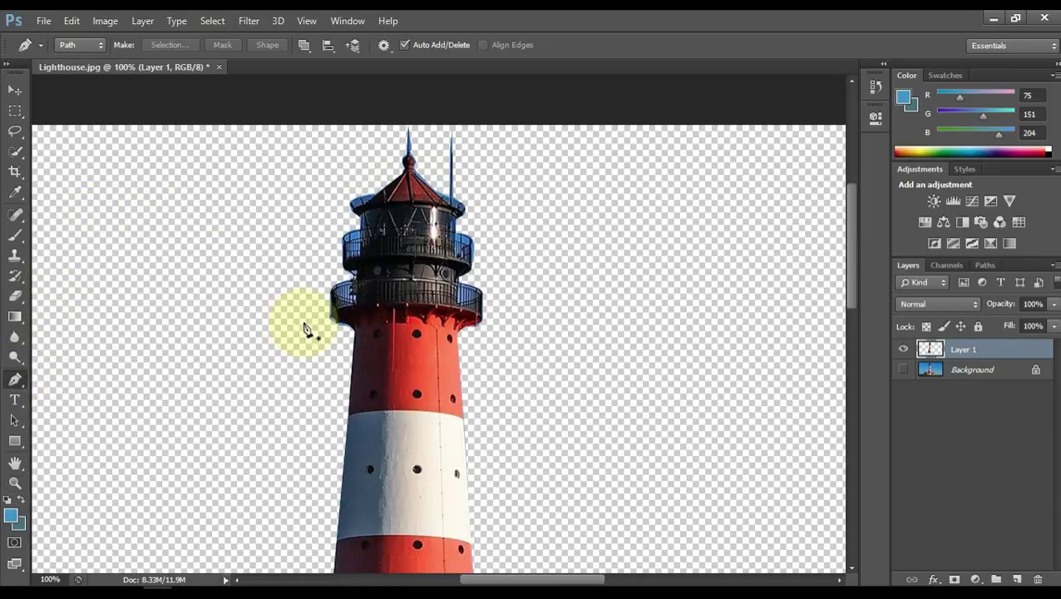
{"action": "left_click", "coordinate": [353, 320]}
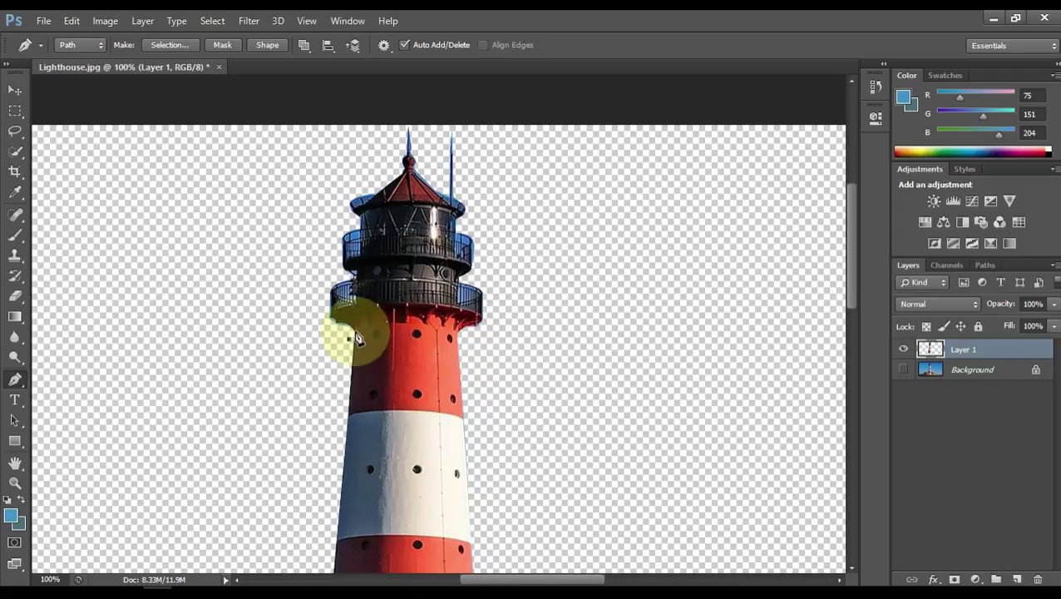
{"action": "left_click_drag", "start_coordinate": [366, 317], "coordinate": [383, 316]}
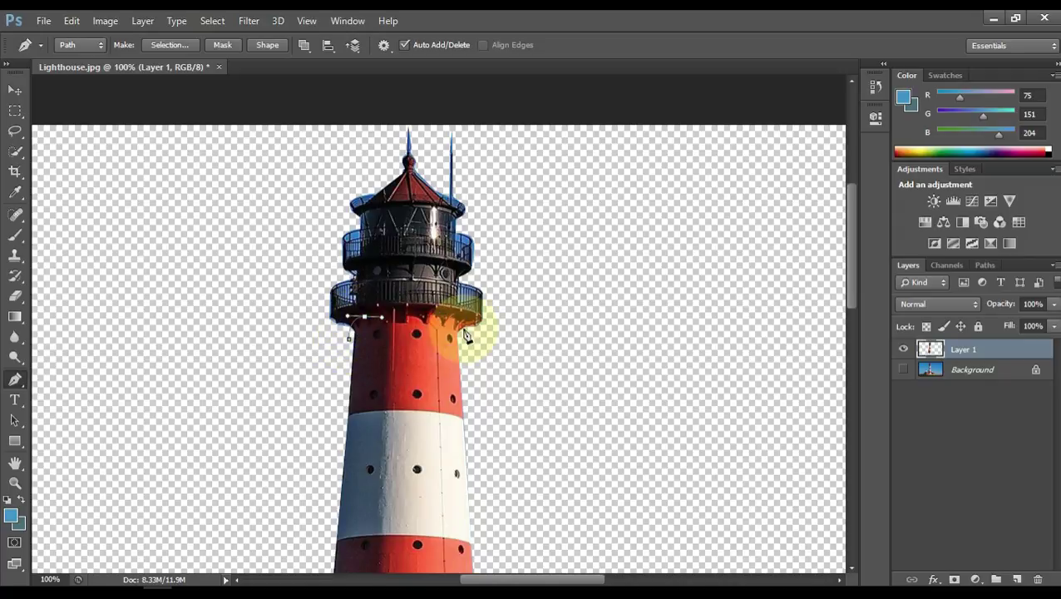
{"action": "left_click_drag", "start_coordinate": [470, 327], "coordinate": [494, 207]}
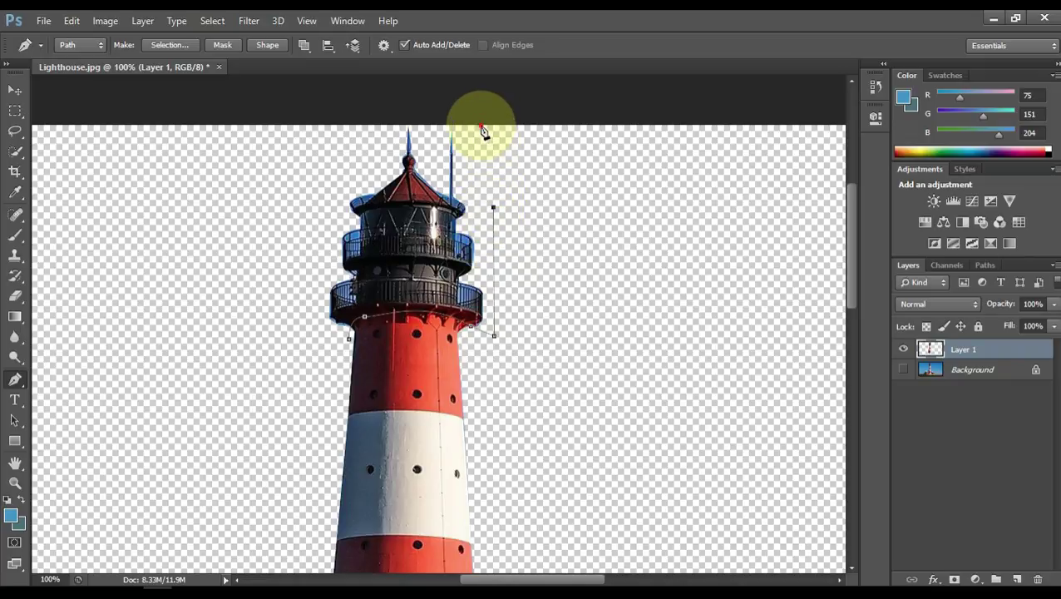
{"action": "left_click", "coordinate": [481, 126]}
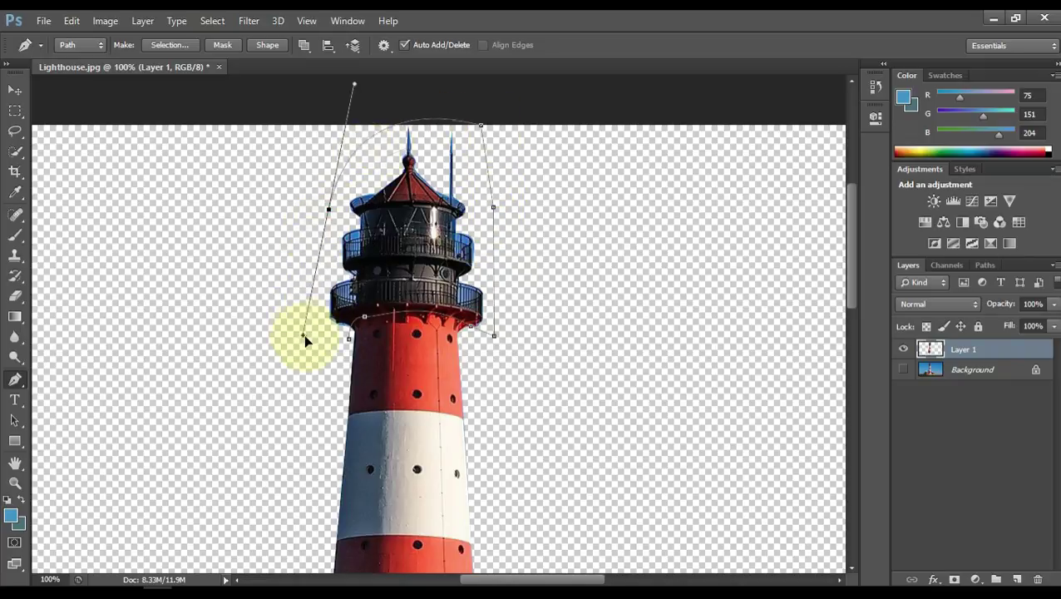
{"action": "left_click", "coordinate": [351, 343]}
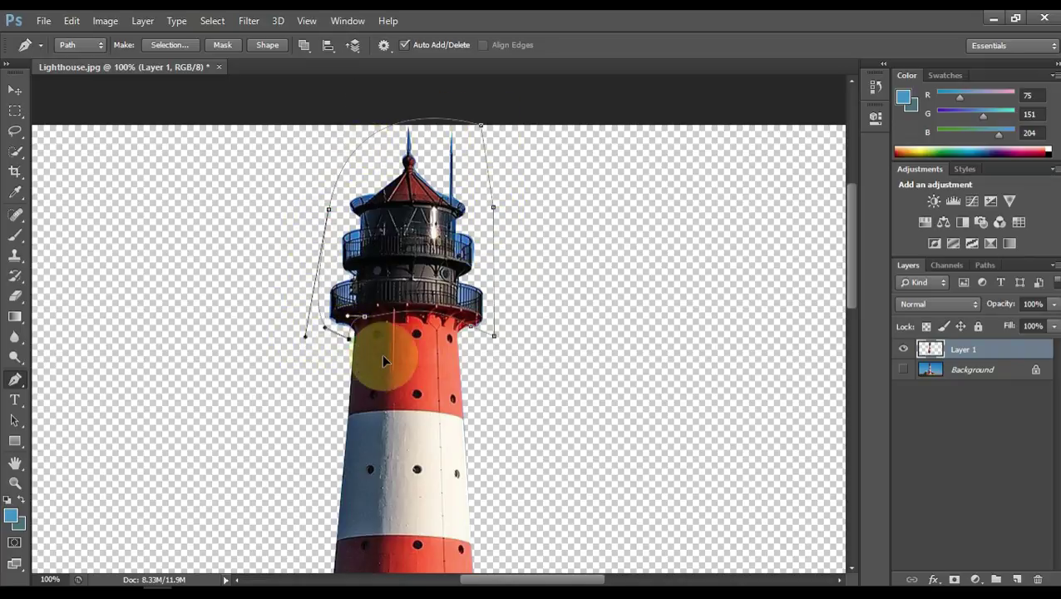
Convert the path into a new selection with 0 pixels feather and delete the lantern and galleries from Layer 1
{"action": "right_click", "coordinate": [392, 250]}
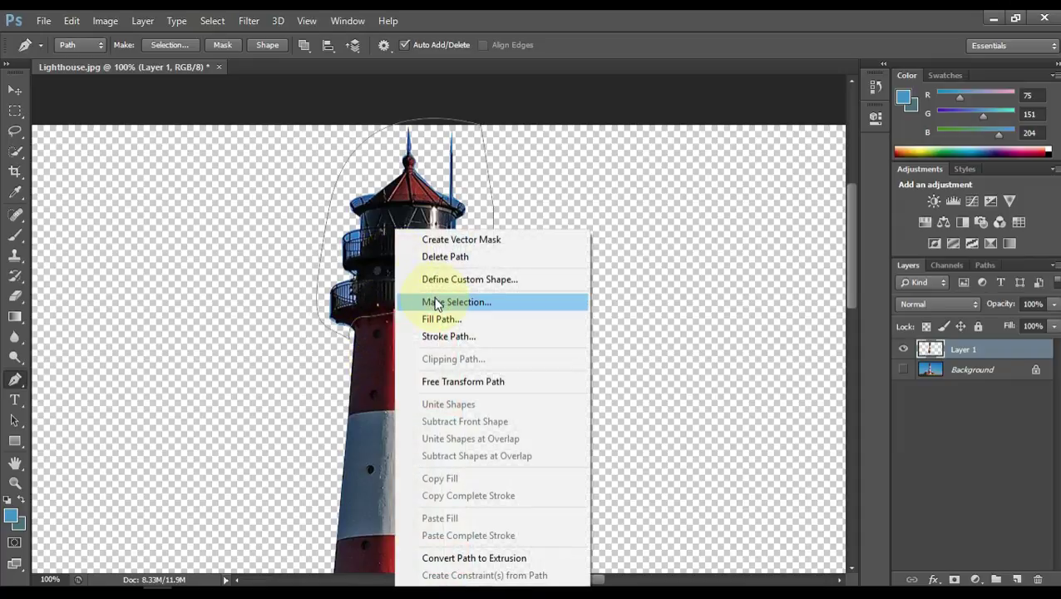
{"action": "left_click", "coordinate": [436, 302]}
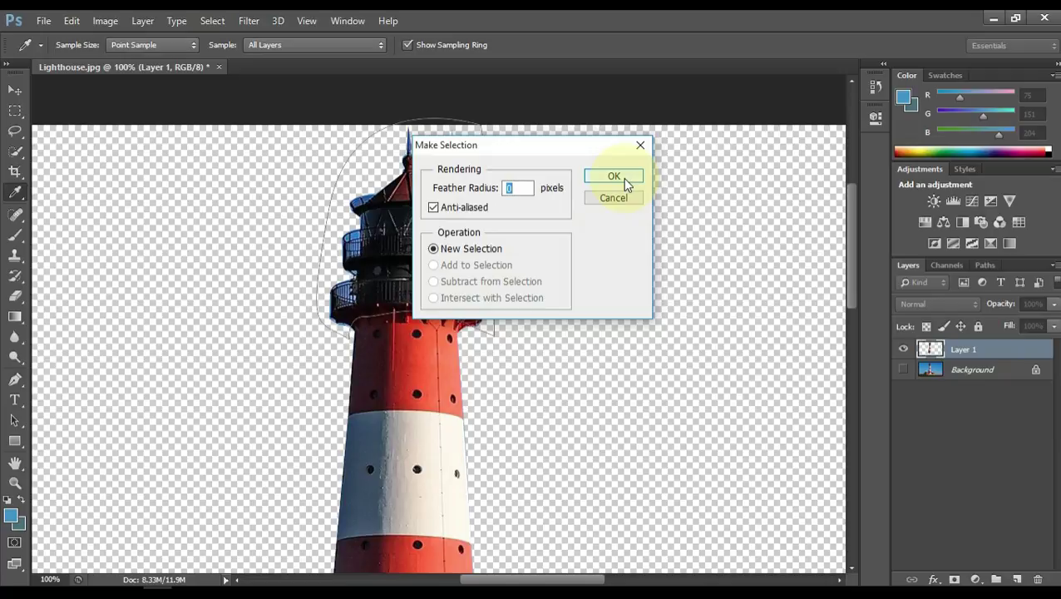
{"action": "left_click", "coordinate": [625, 184]}
{"action": "key", "text": "z"}
{"action": "right_click", "coordinate": [404, 259]}
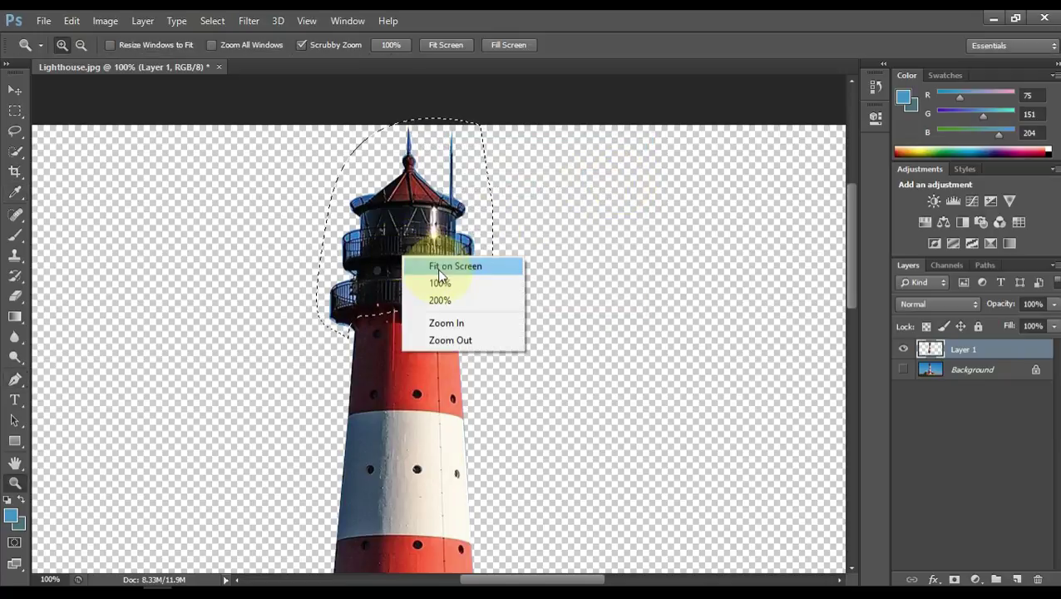
{"action": "left_click", "coordinate": [447, 267]}
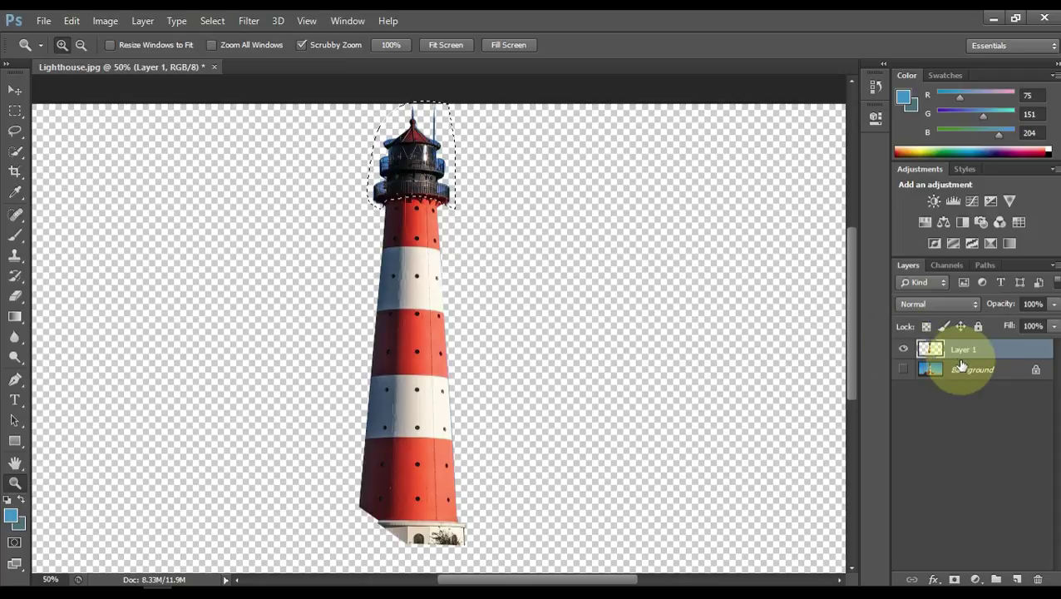
{"action": "key", "text": "Delete"}
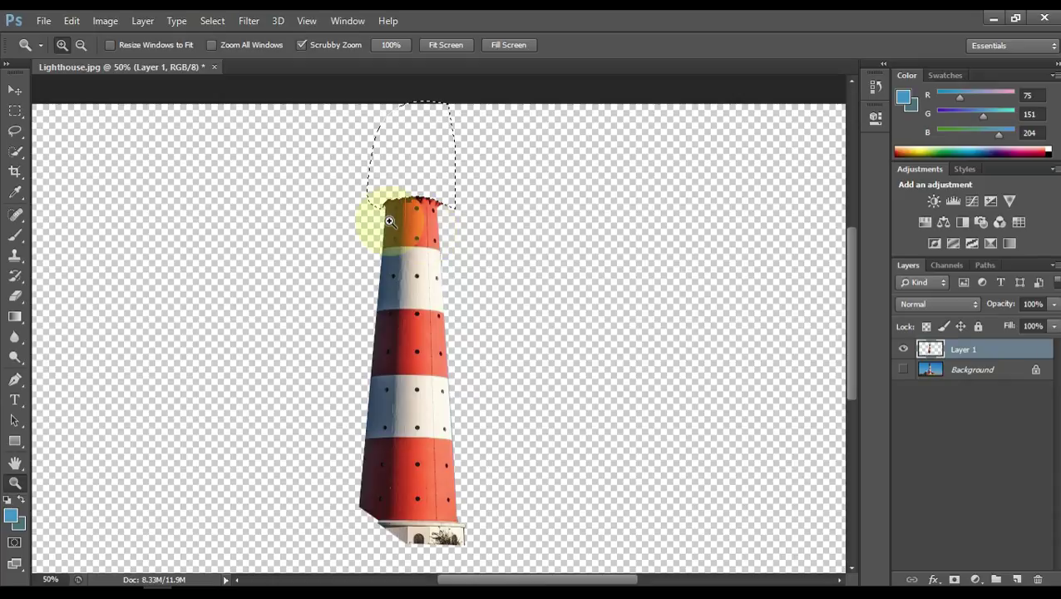
Save the tower without its lantern as 02.png in New folder (3), using PNG format and accepting the PNG options
{"action": "left_click", "coordinate": [43, 21]}
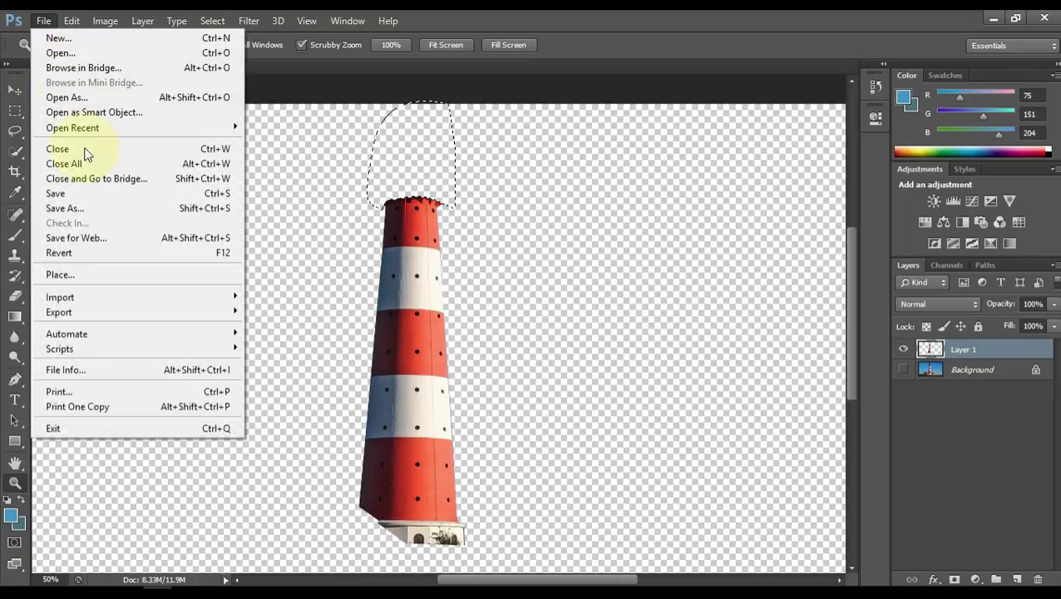
{"action": "left_click", "coordinate": [97, 207]}
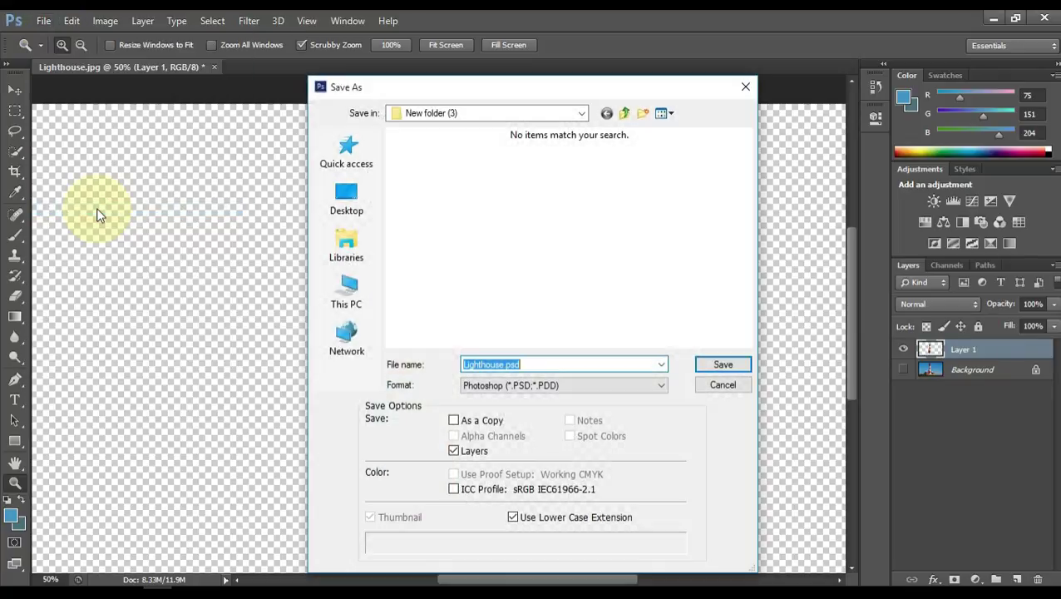
{"action": "left_click", "coordinate": [547, 389]}
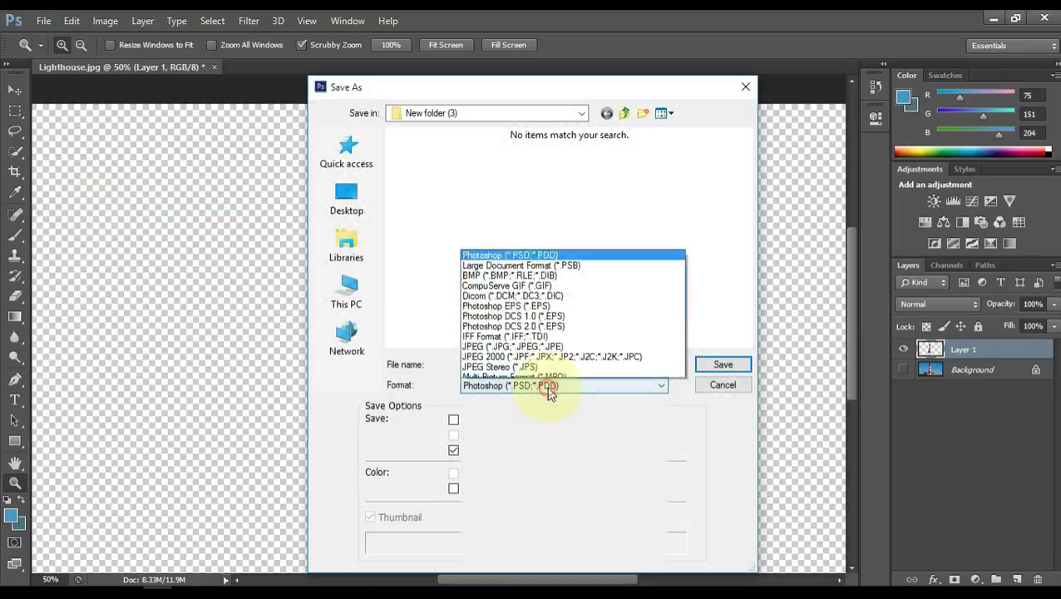
{"action": "left_click", "coordinate": [534, 335]}
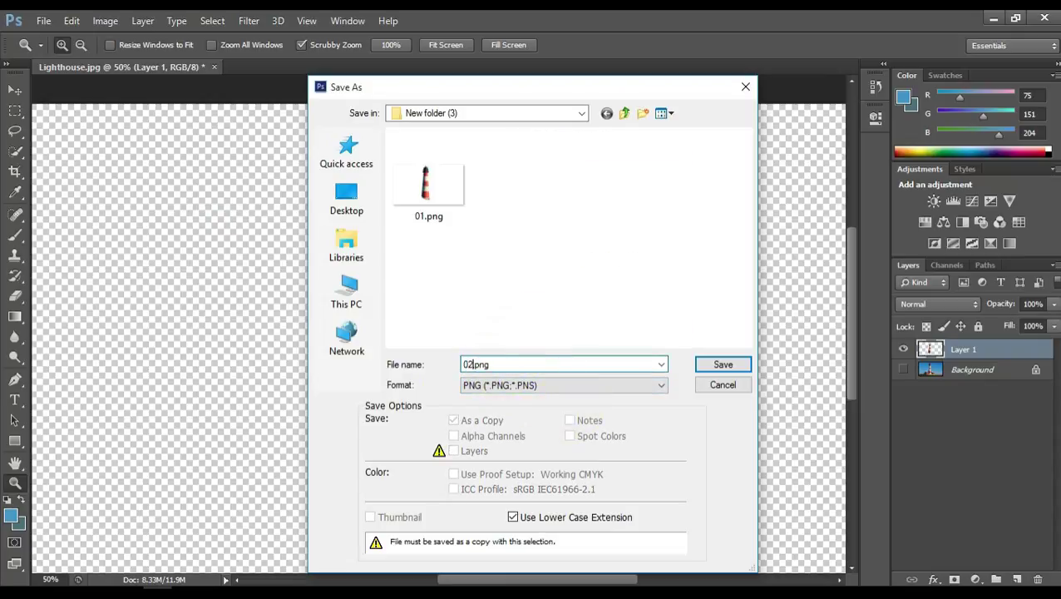
{"action": "key", "text": "Return"}
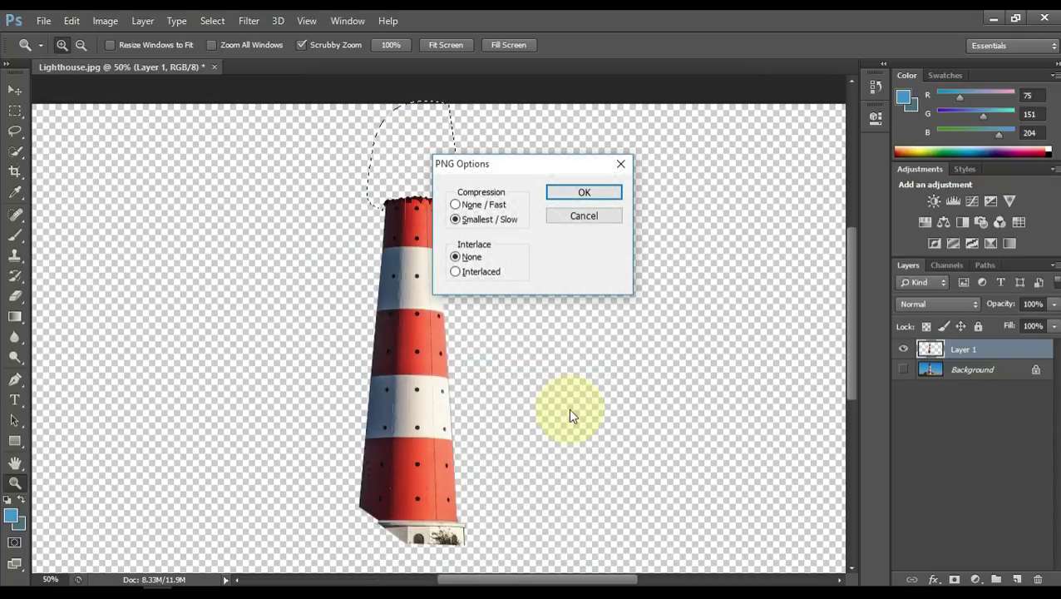
{"action": "key", "text": "Return"}
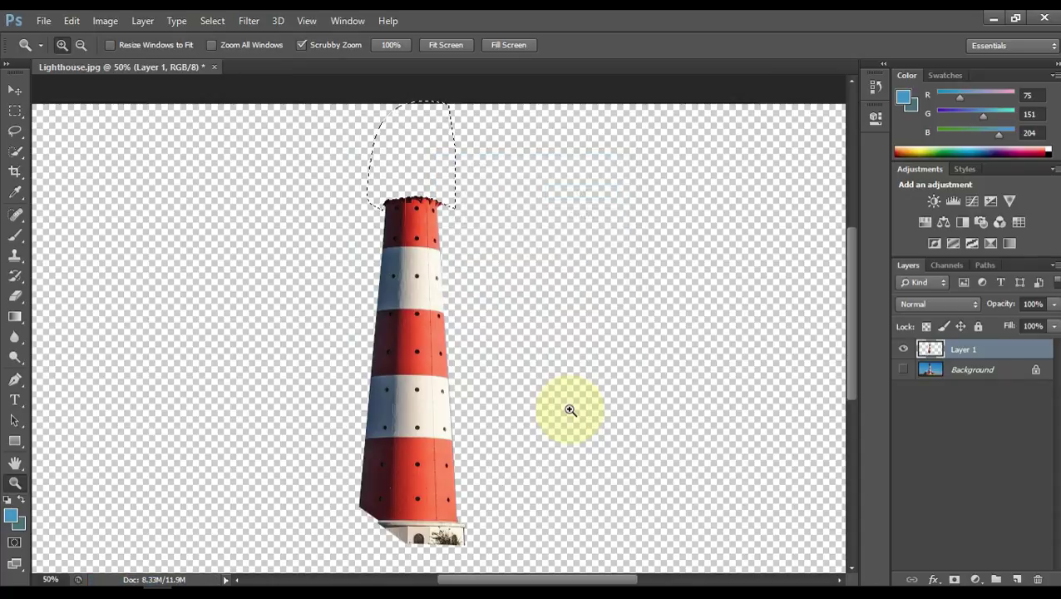
Clear the selection and draw a closed Pen path around the topmost red band, curving along its border with the white band below
{"action": "left_click", "coordinate": [538, 349]}
{"action": "left_click", "coordinate": [484, 347], "text": "alt"}
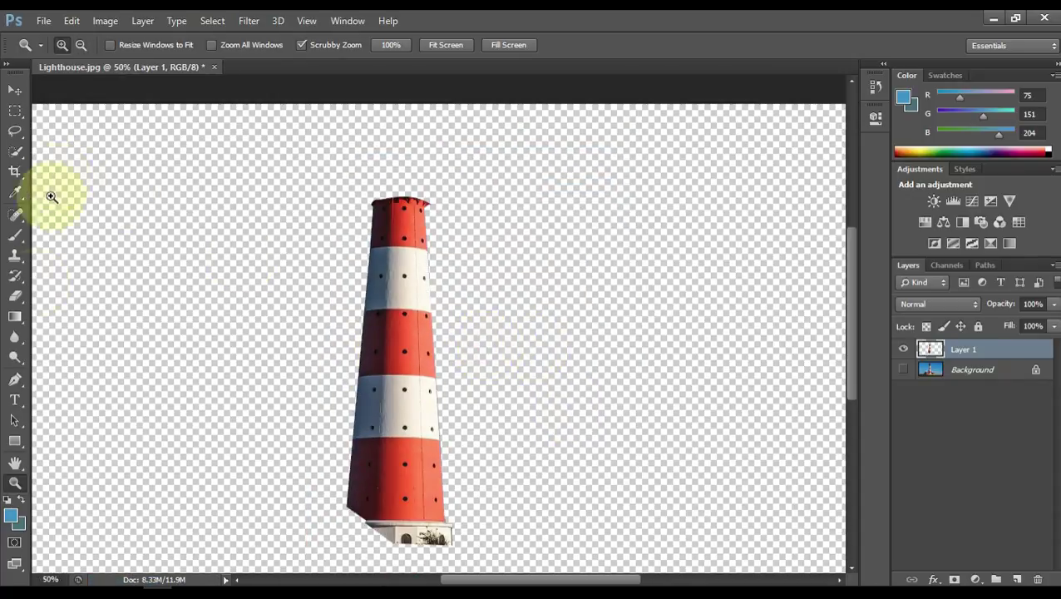
{"action": "right_click", "coordinate": [14, 381]}
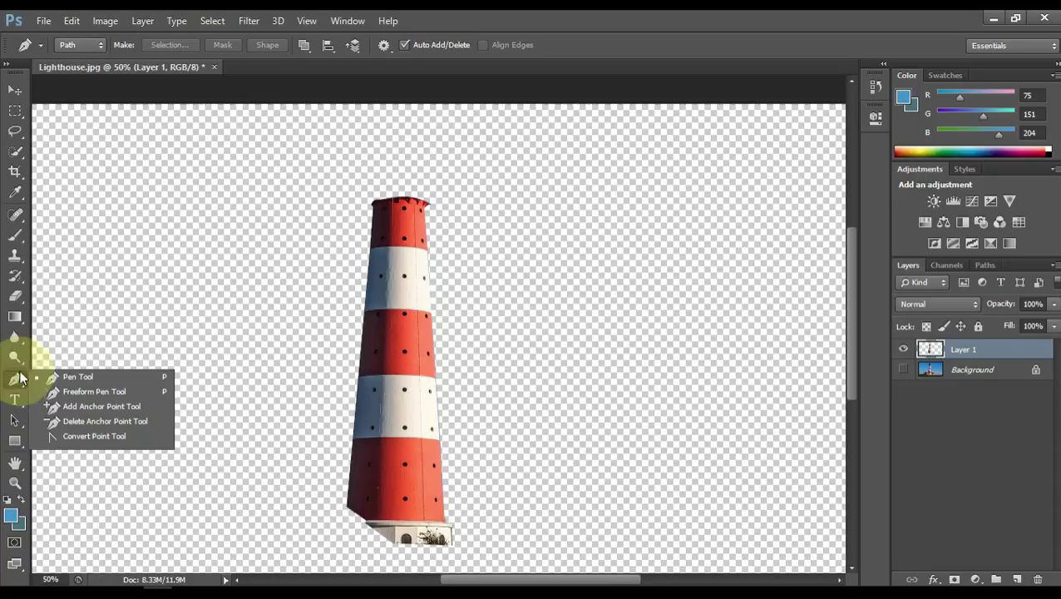
{"action": "left_click", "coordinate": [75, 381]}
{"action": "key", "text": "z"}
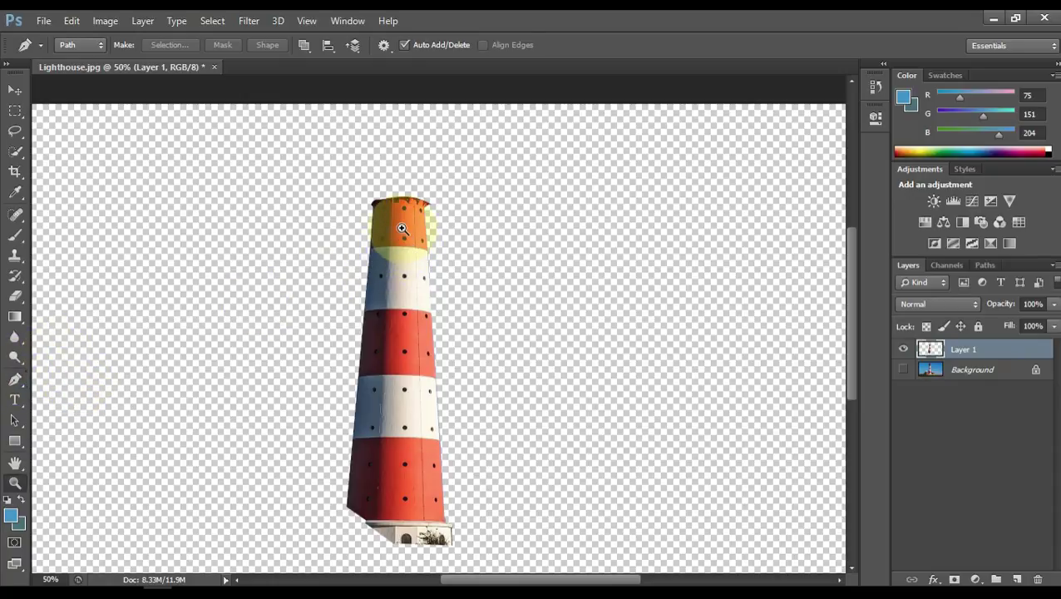
{"action": "left_click", "coordinate": [403, 221]}
{"action": "key", "text": "p"}
{"action": "left_click", "coordinate": [332, 284]}
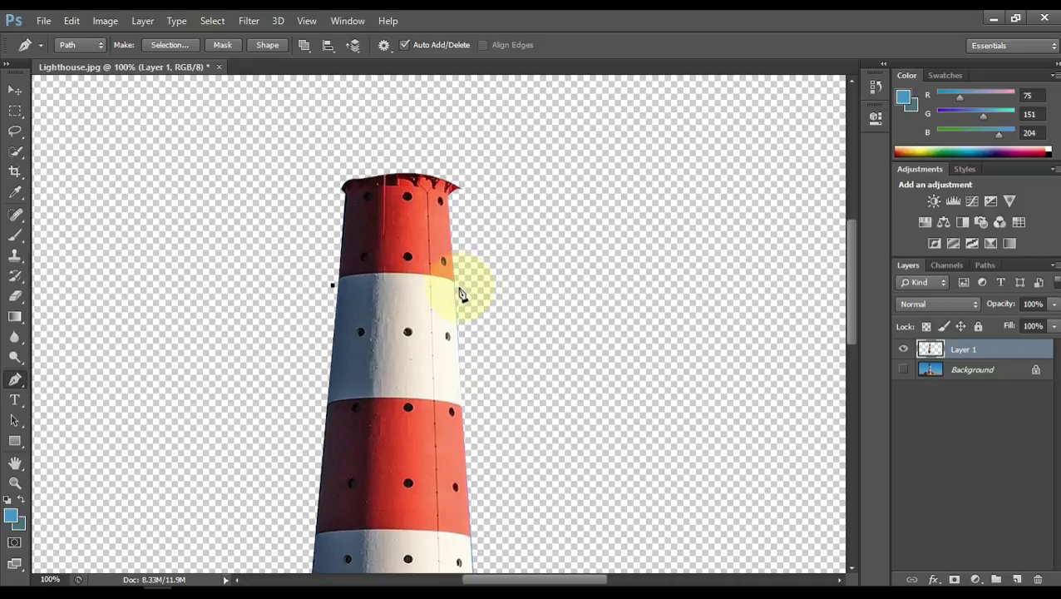
{"action": "left_click_drag", "start_coordinate": [457, 285], "coordinate": [468, 286]}
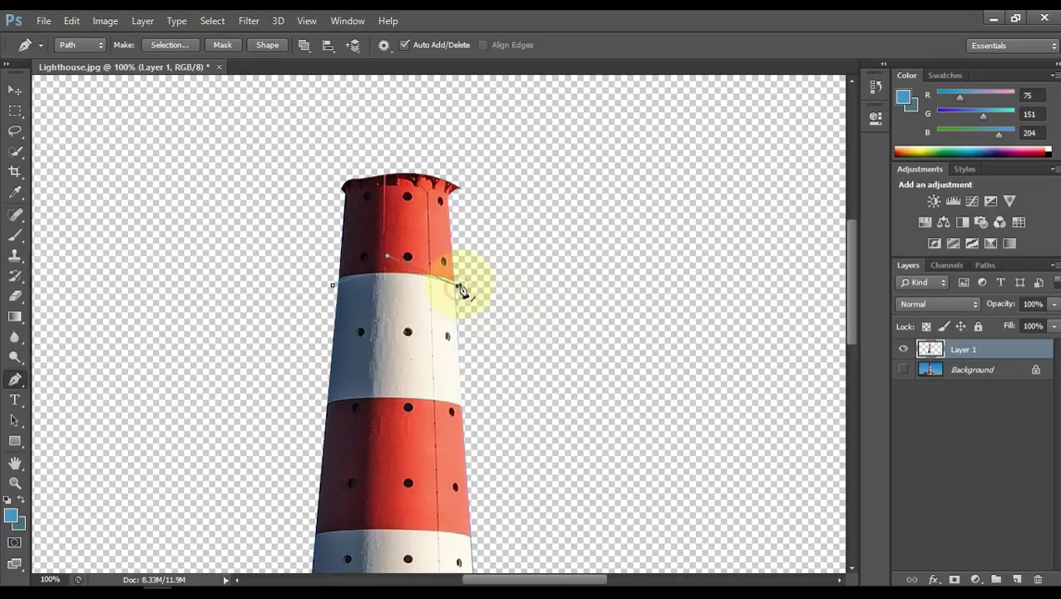
{"action": "left_click", "coordinate": [468, 171]}
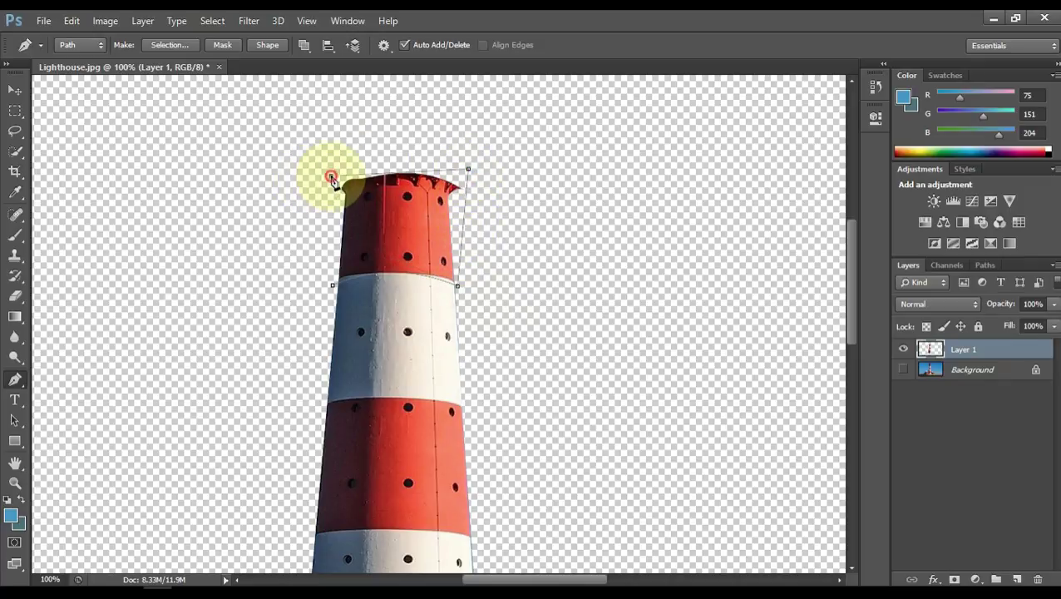
{"action": "left_click", "coordinate": [333, 289]}
Convert the path into a selection and delete the topmost red band from Layer 1
{"action": "right_click", "coordinate": [379, 231]}
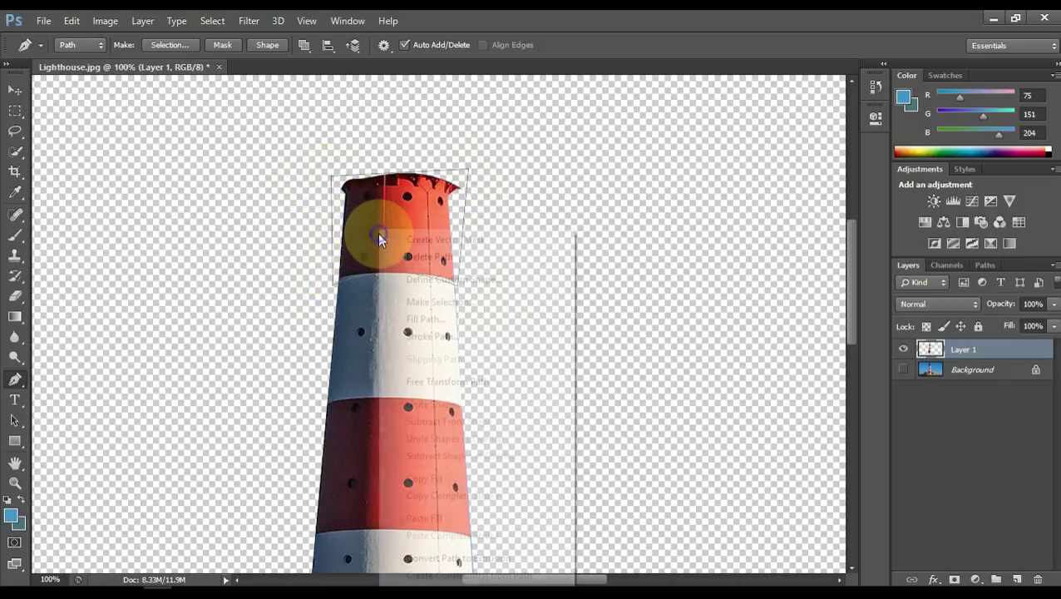
{"action": "left_click", "coordinate": [424, 301]}
{"action": "left_click", "coordinate": [612, 177]}
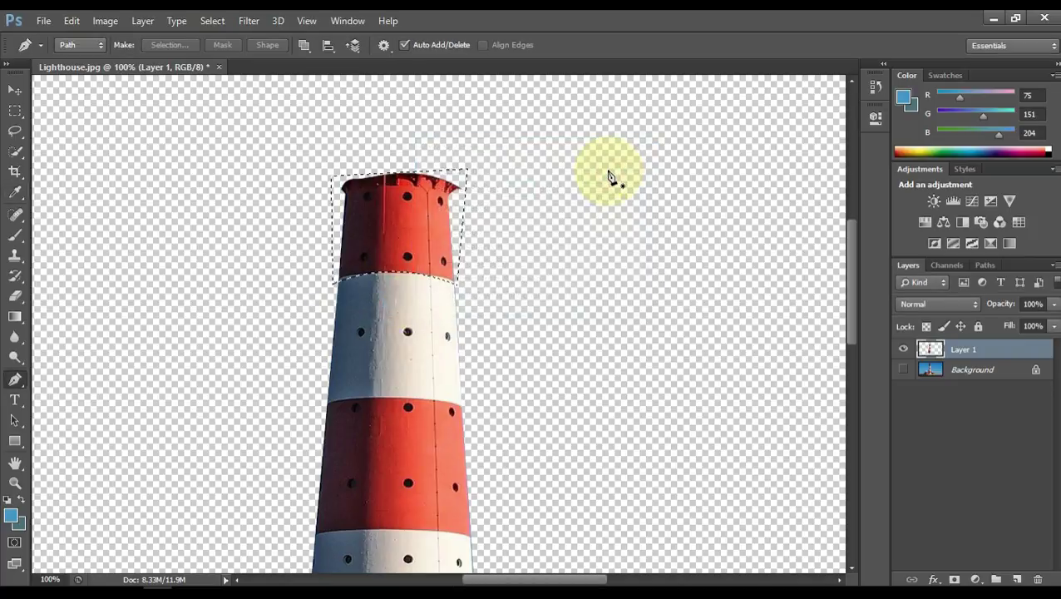
{"action": "key", "text": "Delete"}
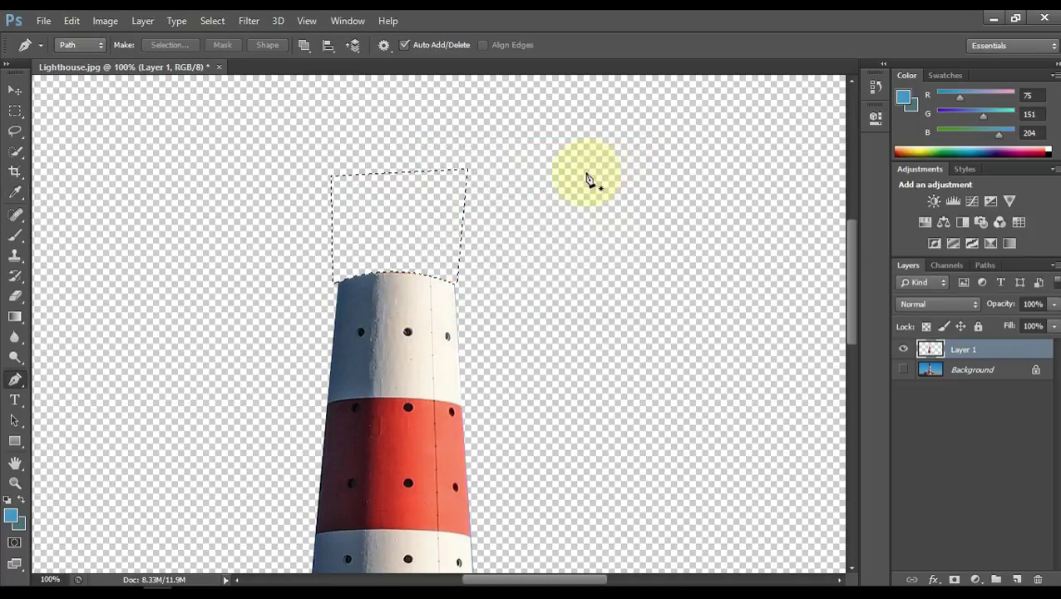
Save the shortened tower as 03.png in New folder (3), using PNG format and accepting the PNG options
{"action": "key", "text": "ctrl+shift+s"}
{"action": "double_click", "coordinate": [505, 365]}
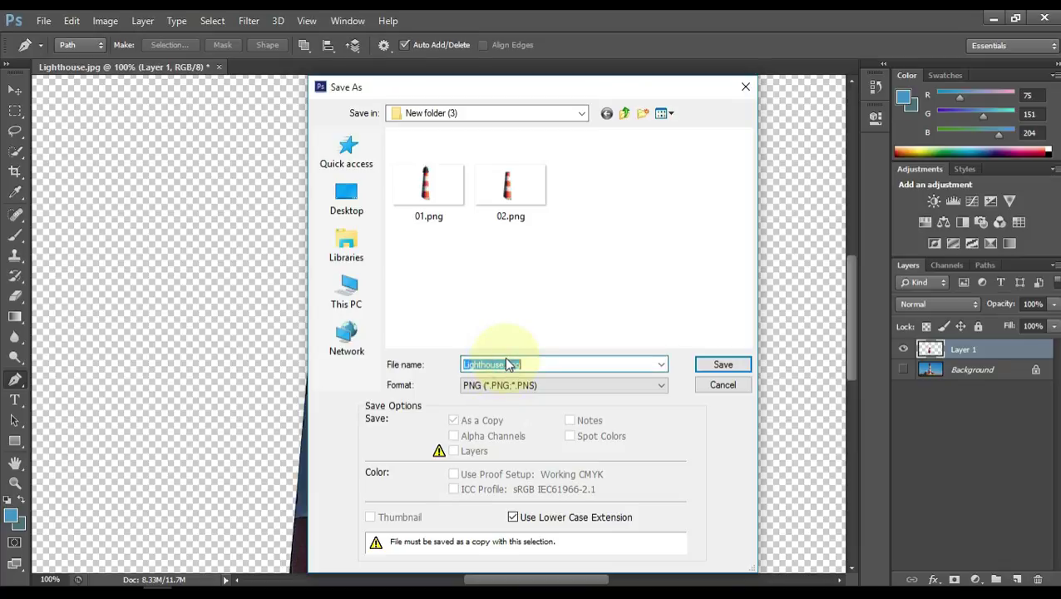
{"action": "key", "text": "BackSpace"}
{"action": "key", "text": "BackSpace"}
{"action": "key", "text": "BackSpace"}
{"action": "key", "text": "BackSpace"}
{"action": "key", "text": "BackSpace"}
{"action": "key", "text": "BackSpace"}
{"action": "key", "text": "BackSpace"}
{"action": "key", "text": "BackSpace"}
{"action": "key", "text": "BackSpace"}
{"action": "key", "text": "BackSpace"}
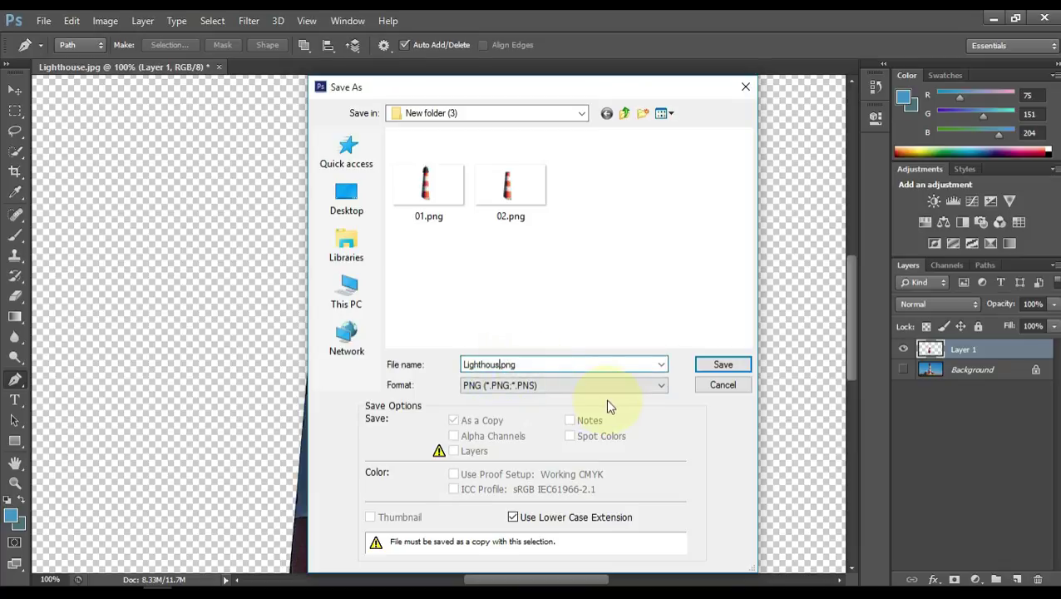
{"action": "type", "text": "03"}
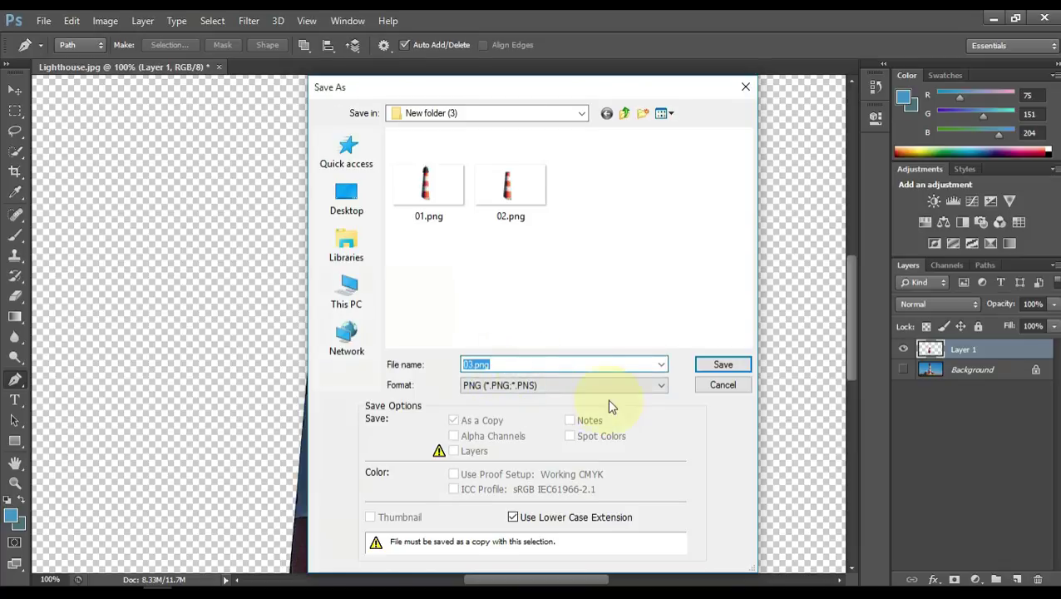
{"action": "key", "text": "Return"}
{"action": "key", "text": "Return"}
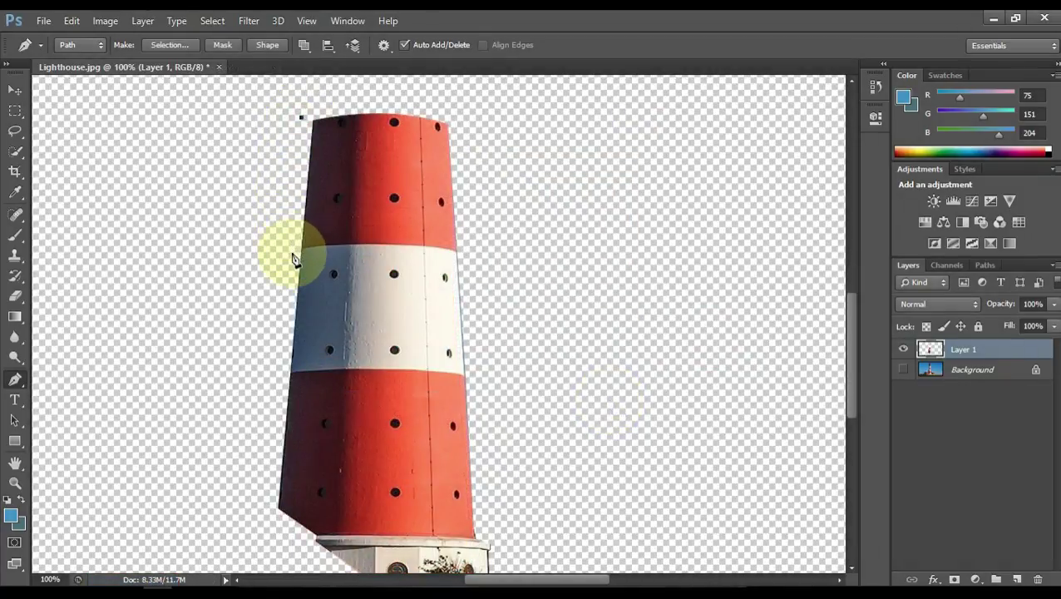
Draw a closed Pen path around the upper remaining red band, curving along its border with the white band below
{"action": "left_click", "coordinate": [293, 251]}
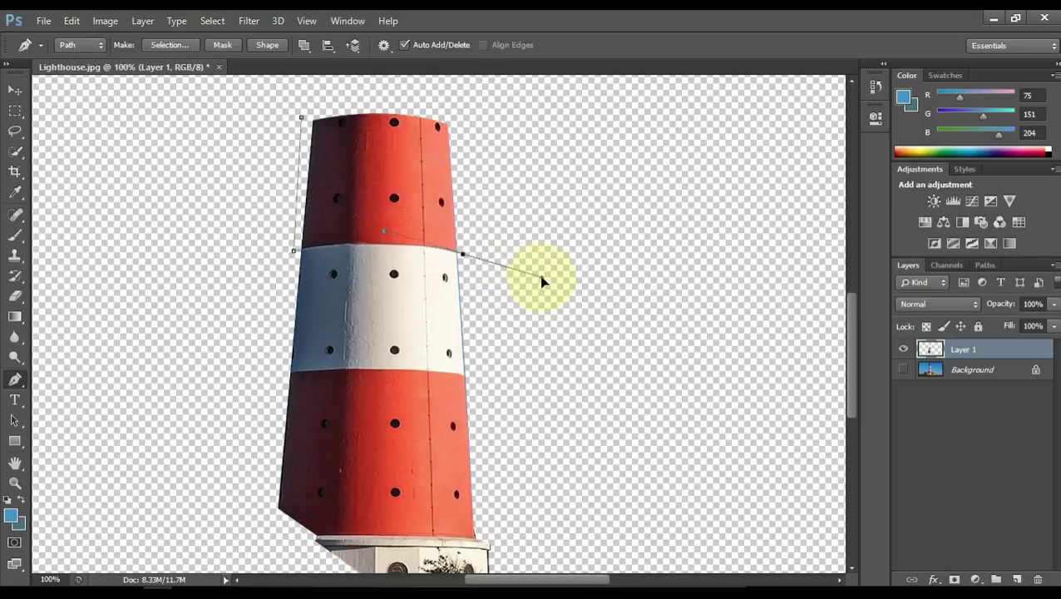
{"action": "left_click_drag", "start_coordinate": [467, 261], "coordinate": [463, 253]}
{"action": "left_click", "coordinate": [461, 110]}
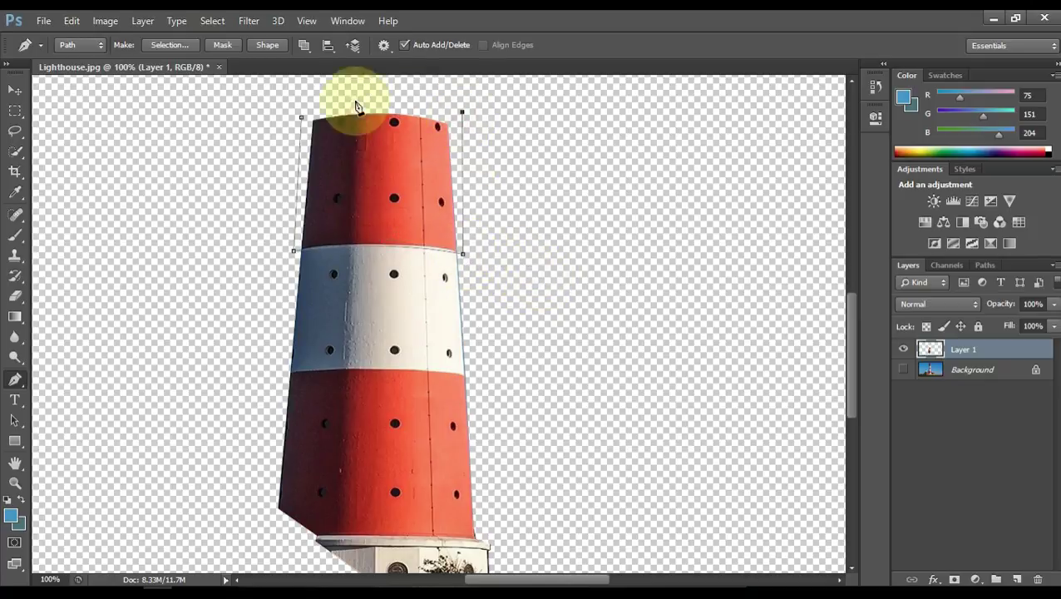
{"action": "left_click_drag", "start_coordinate": [301, 117], "coordinate": [304, 143]}
Convert the path into a new anti-aliased selection with 0 pixels feather, delete the upper red band from Layer 1, and deselect
{"action": "right_click", "coordinate": [364, 148]}
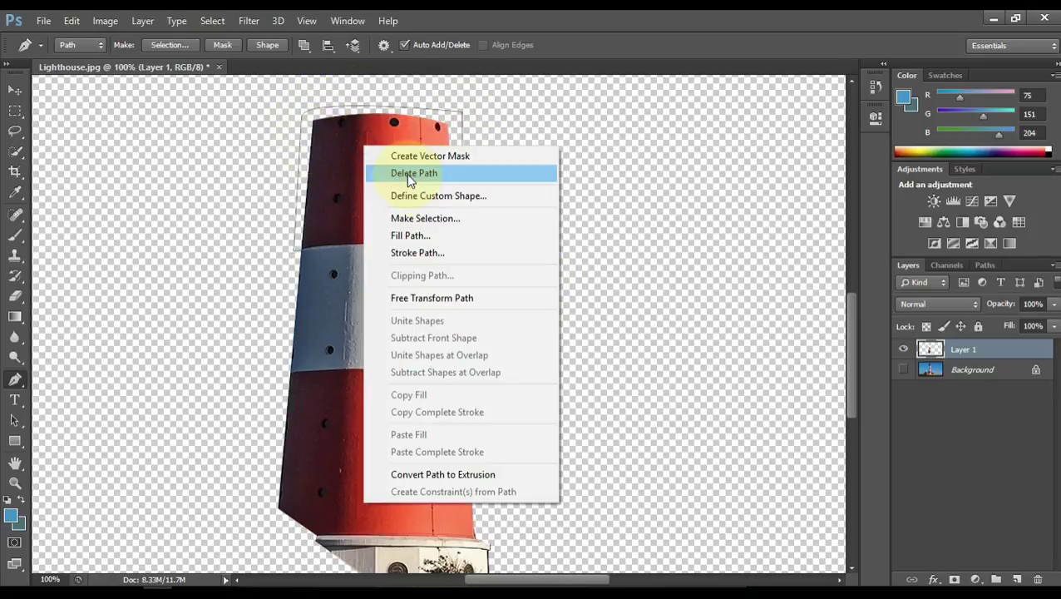
{"action": "left_click", "coordinate": [441, 218]}
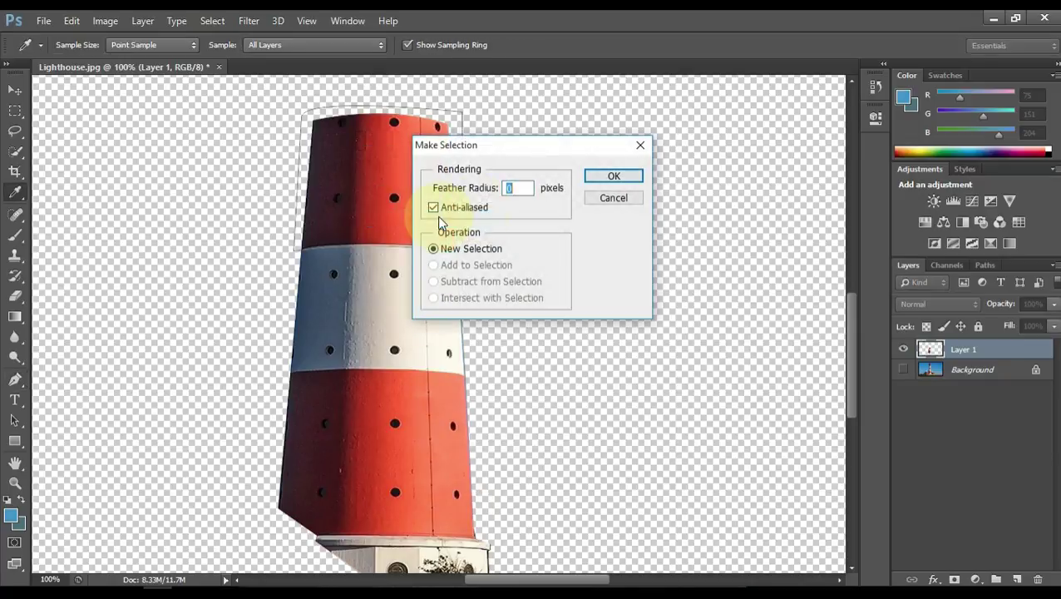
{"action": "left_click", "coordinate": [606, 179]}
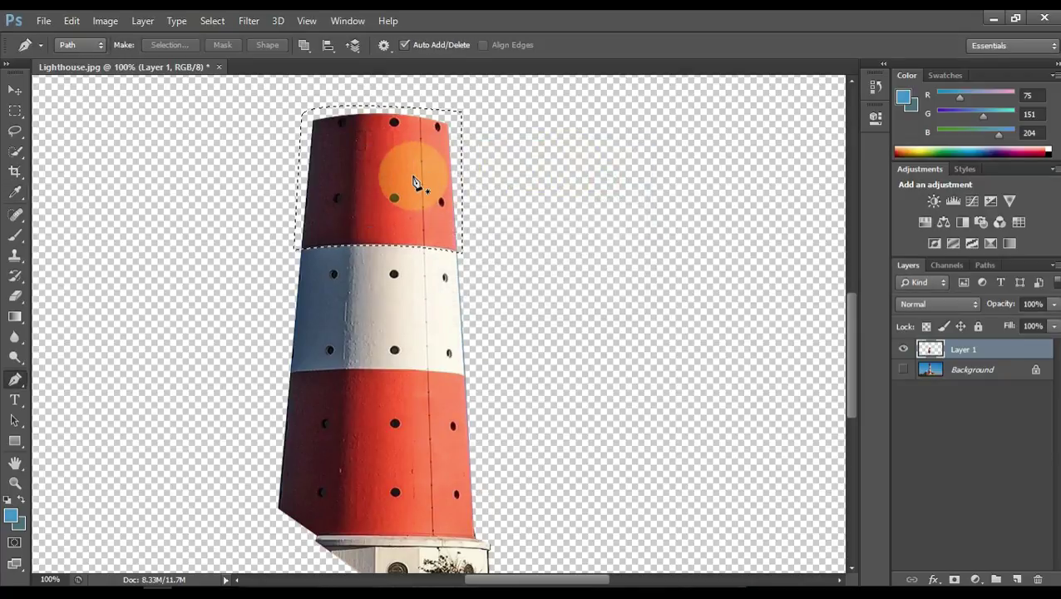
{"action": "key", "text": "Delete"}
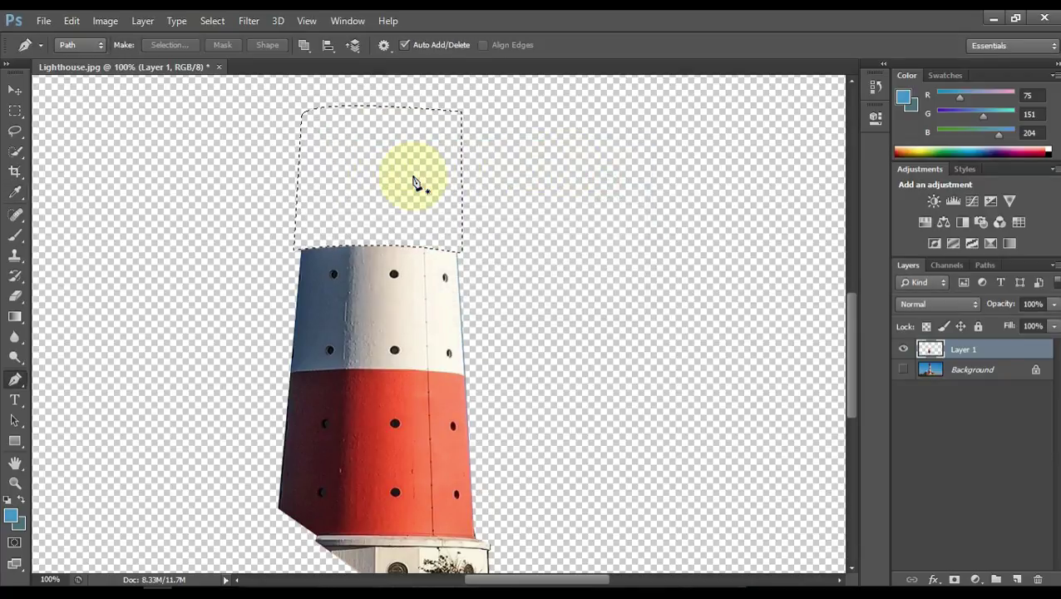
{"action": "key", "text": "ctrl+d"}
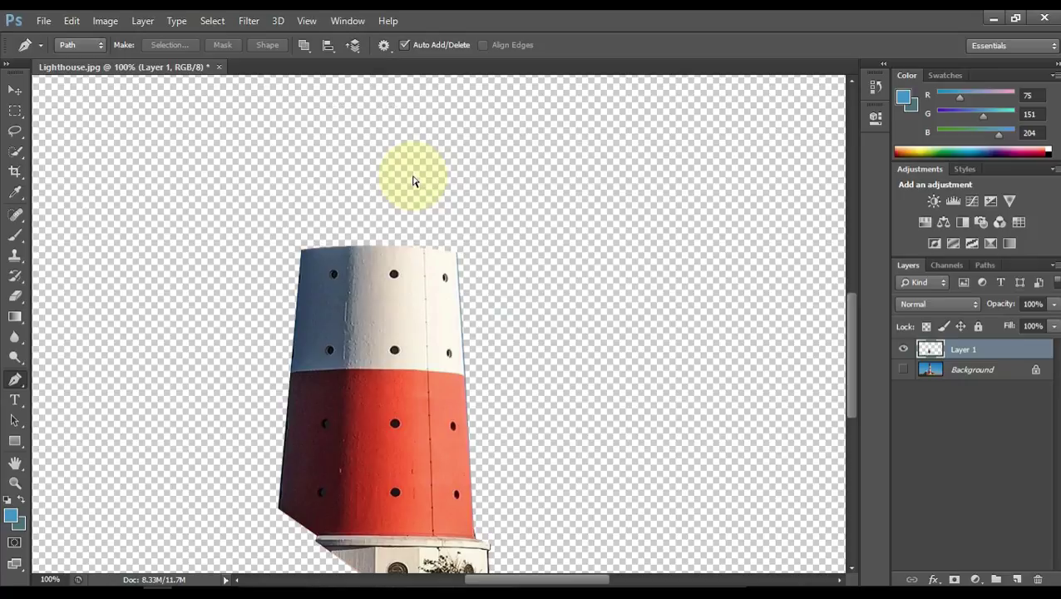
Save the remaining tower as a separate PNG copy in New folder (3), replacing the default file name and accepting the PNG options
{"action": "left_click", "coordinate": [43, 20]}
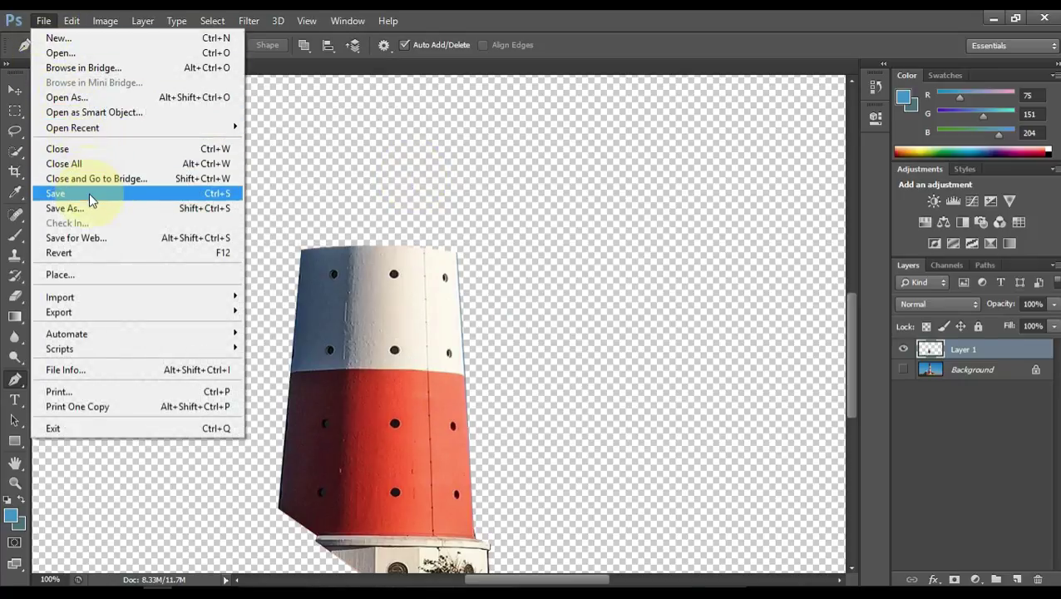
{"action": "left_click", "coordinate": [90, 207]}
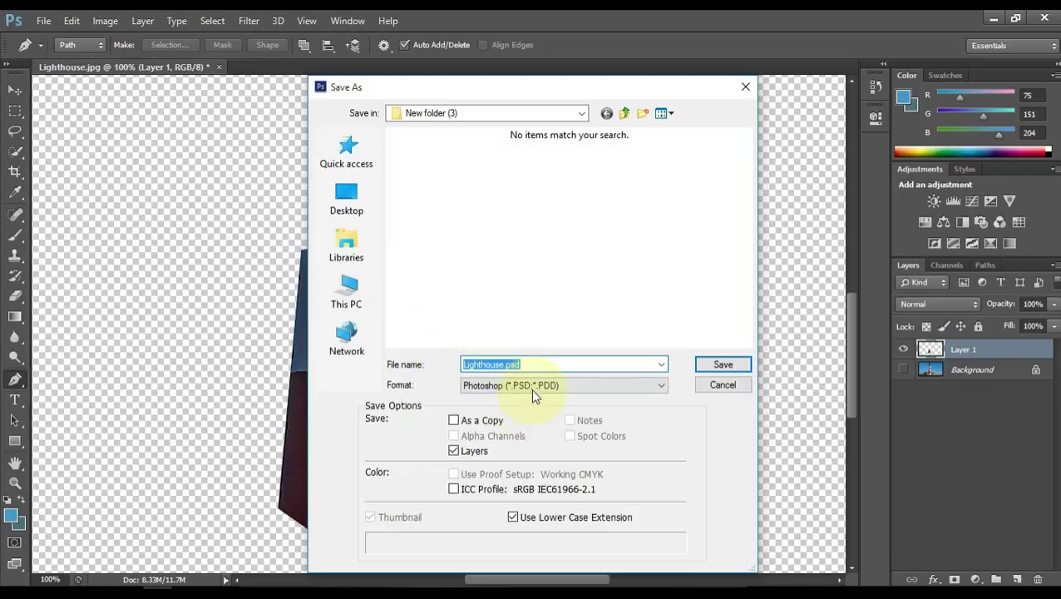
{"action": "left_click", "coordinate": [531, 388]}
{"action": "left_click", "coordinate": [529, 332]}
{"action": "double_click", "coordinate": [505, 364]}
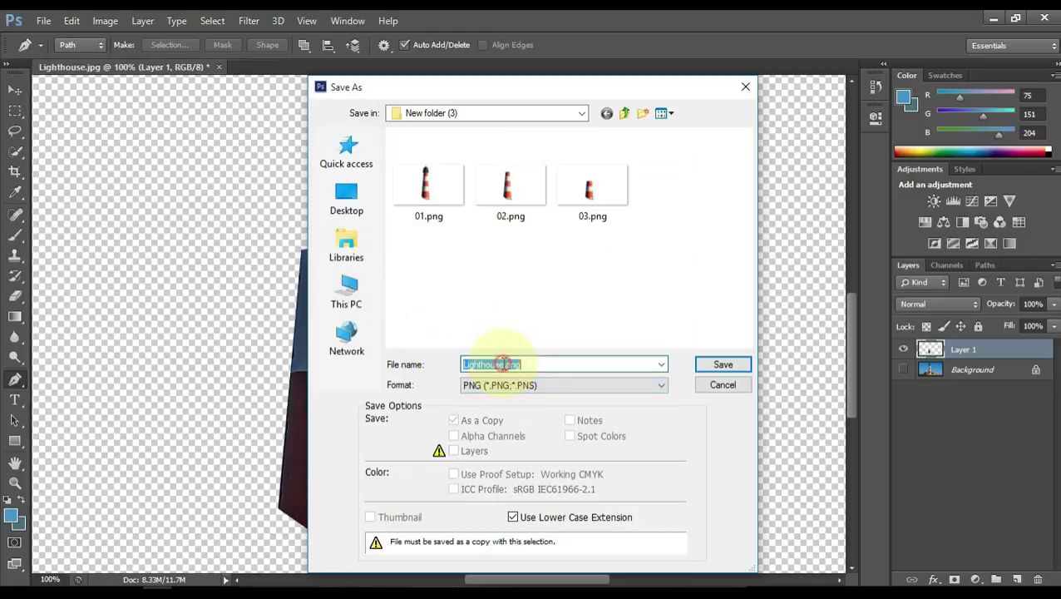
{"action": "left_click", "coordinate": [503, 363]}
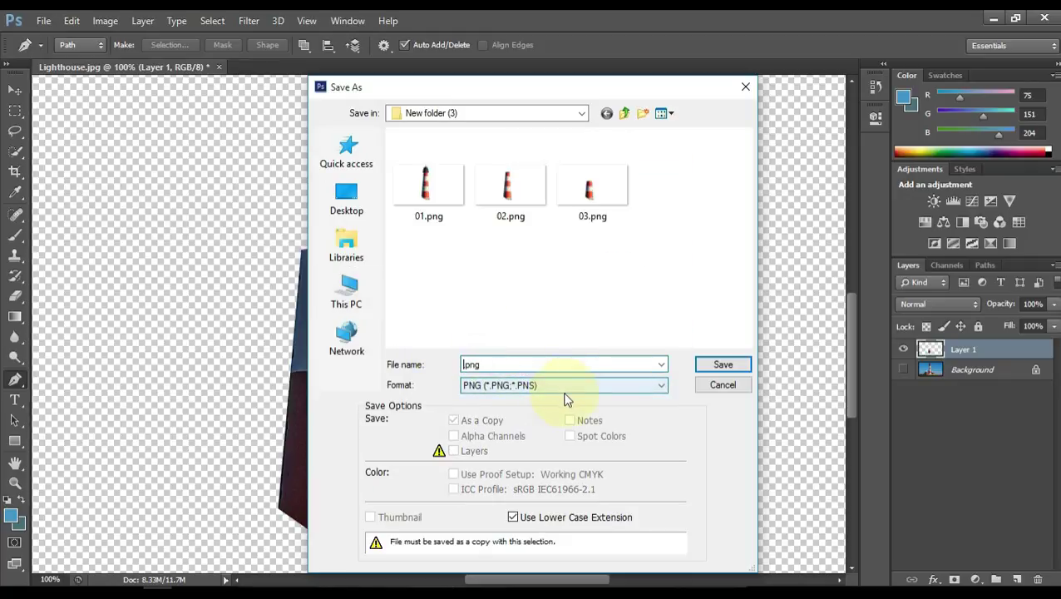
{"action": "key", "text": "Return"}
{"action": "key", "text": "Return"}
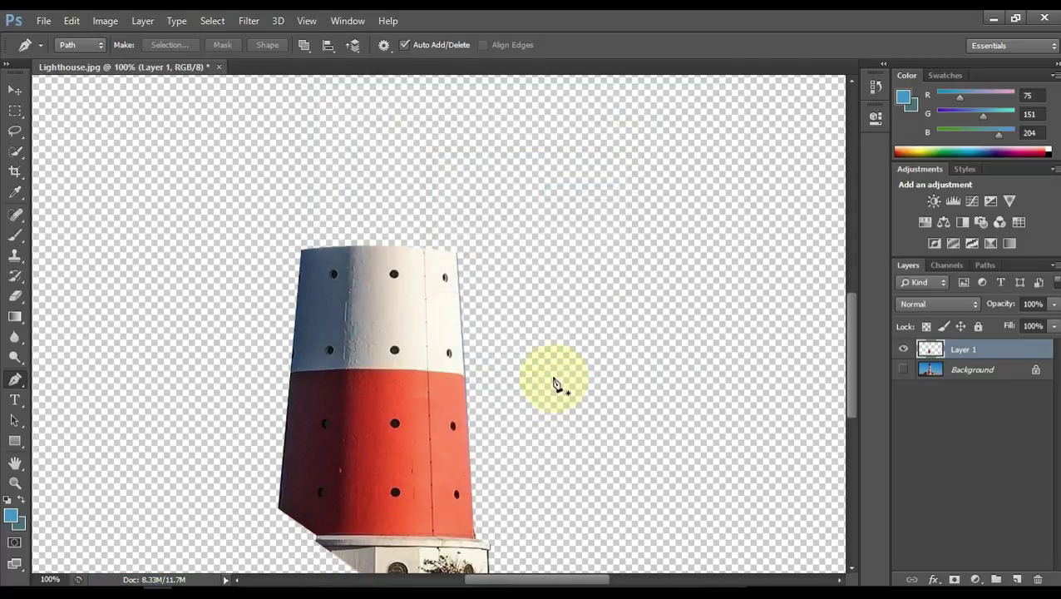
Draw a closed Pen path around the remaining white band, curving along its border with the lowest red band
{"action": "left_click", "coordinate": [466, 241]}
{"action": "left_click", "coordinate": [472, 378]}
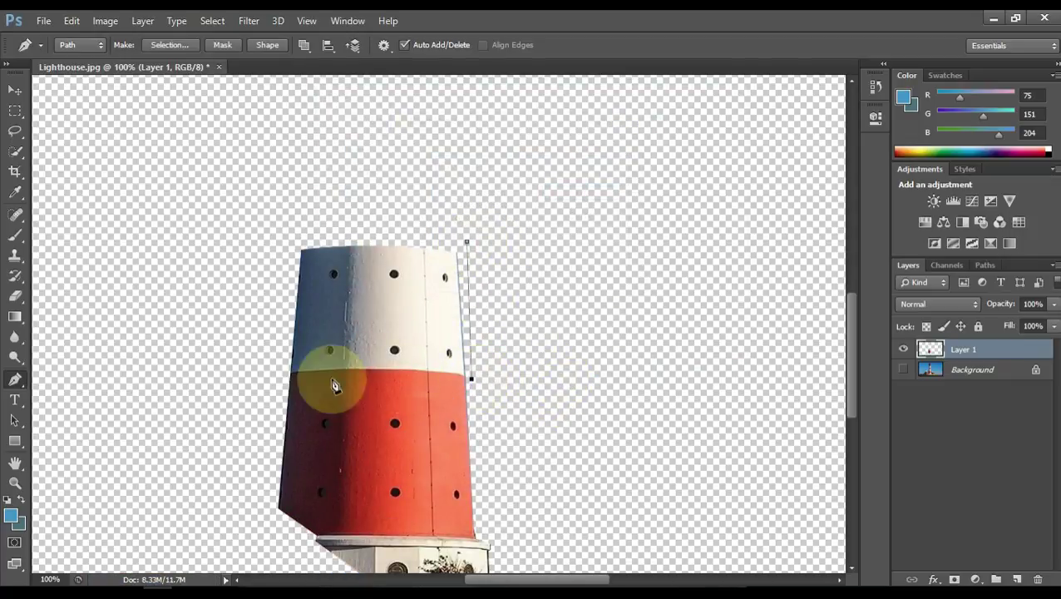
{"action": "left_click_drag", "start_coordinate": [281, 379], "coordinate": [178, 396]}
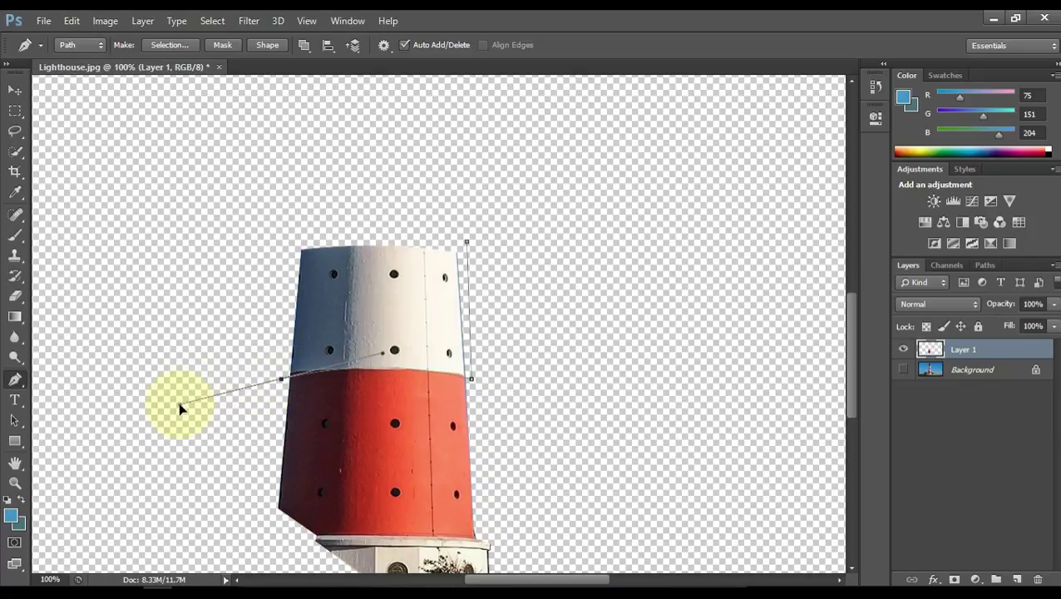
{"action": "left_click", "coordinate": [281, 379], "text": "alt"}
{"action": "left_click", "coordinate": [295, 231]}
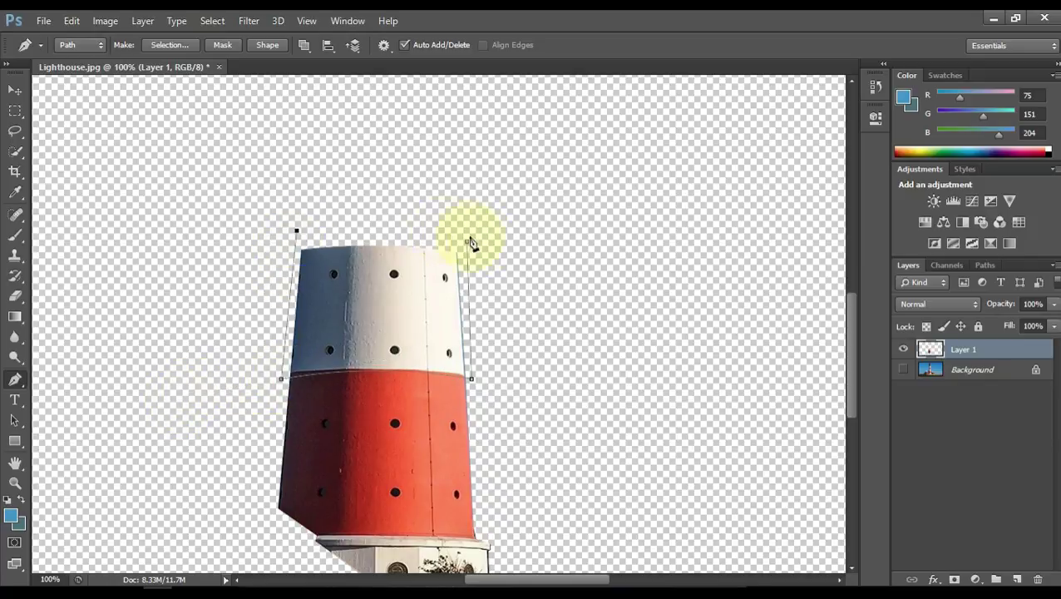
Convert the path into a new anti-aliased selection with 0 pixels feather and delete the white band from Layer 1
{"action": "right_click", "coordinate": [414, 270]}
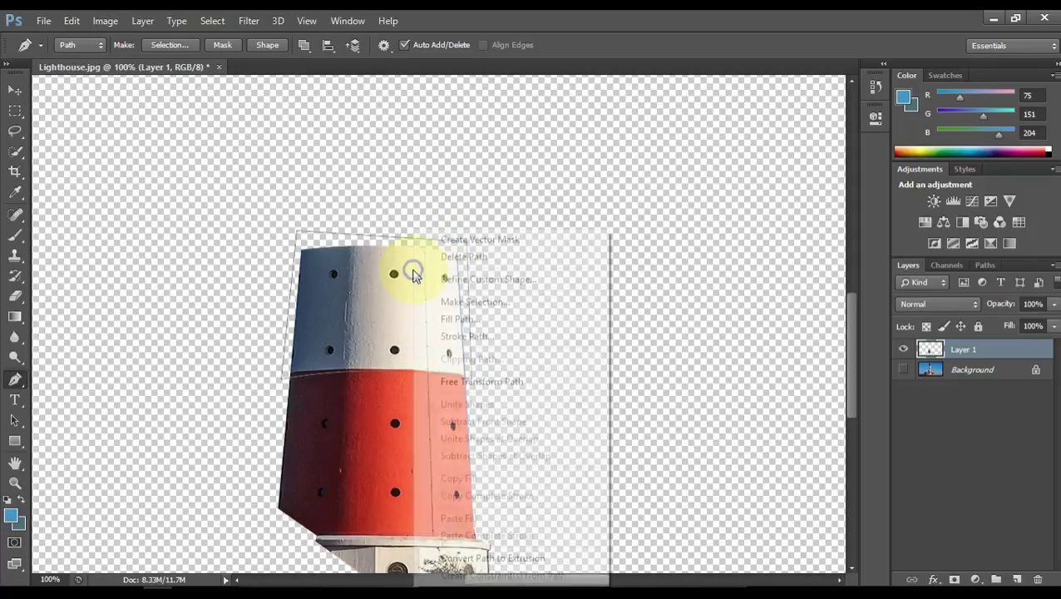
{"action": "left_click", "coordinate": [484, 306]}
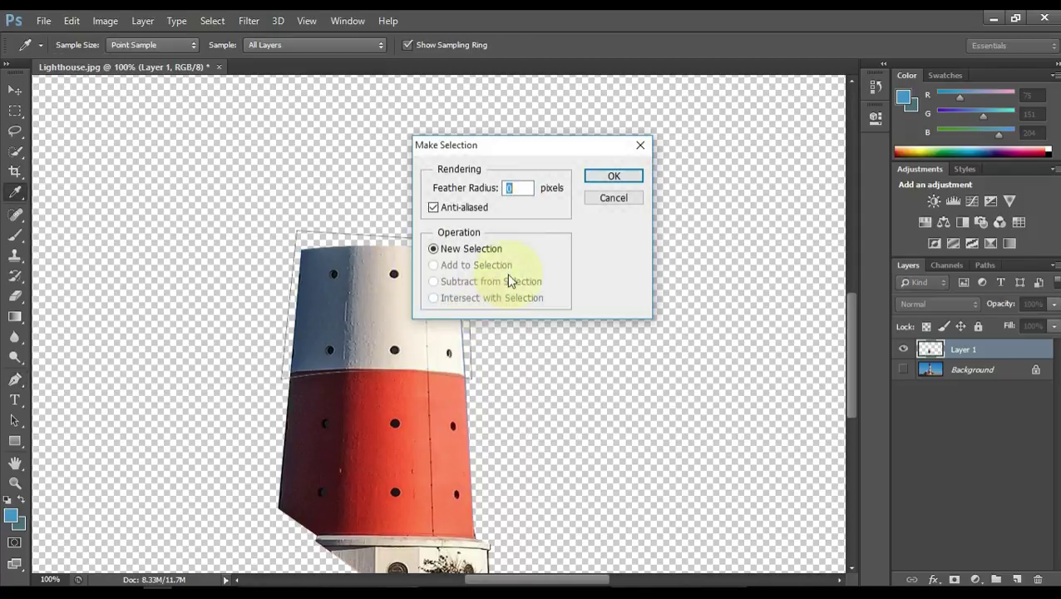
{"action": "left_click", "coordinate": [627, 181]}
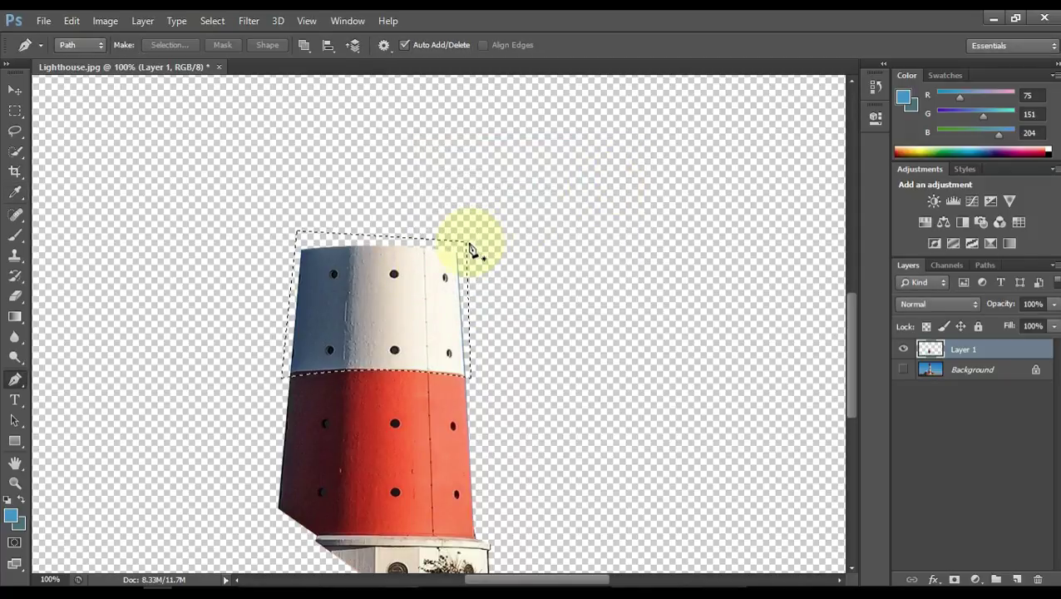
{"action": "key", "text": "Delete"}
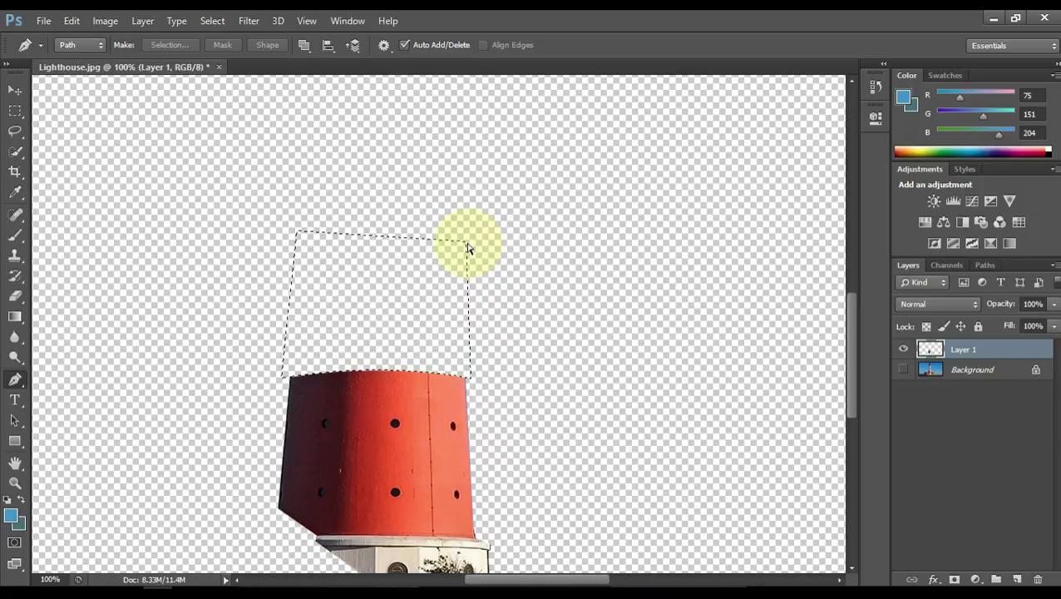
Save the remaining tower as 05.png in New folder (3), using PNG format and accepting the PNG options, and clear the selection
{"action": "key", "text": "ctrl+shift+s"}
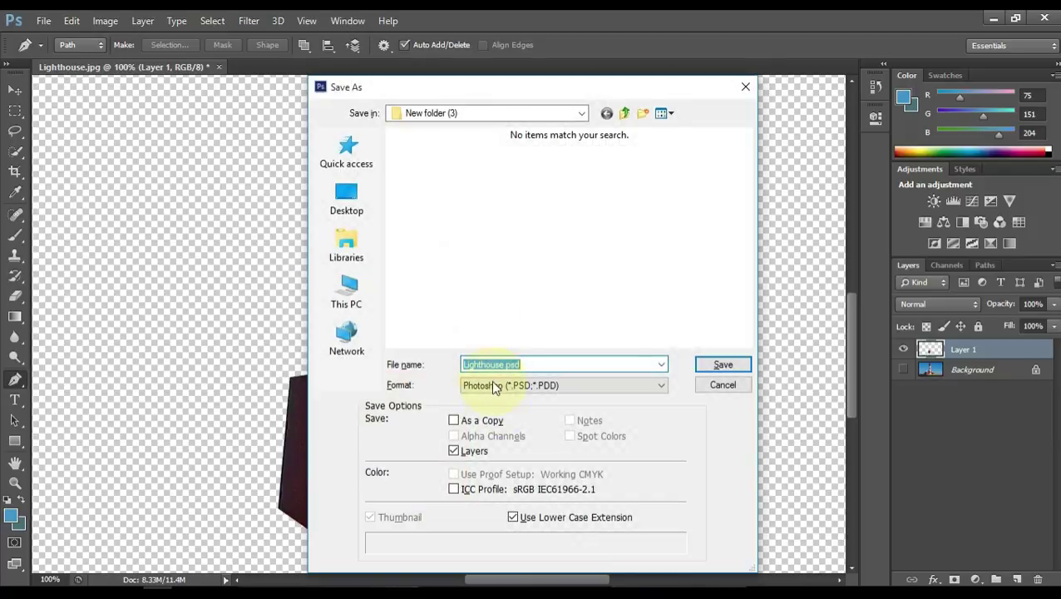
{"action": "left_click", "coordinate": [498, 386]}
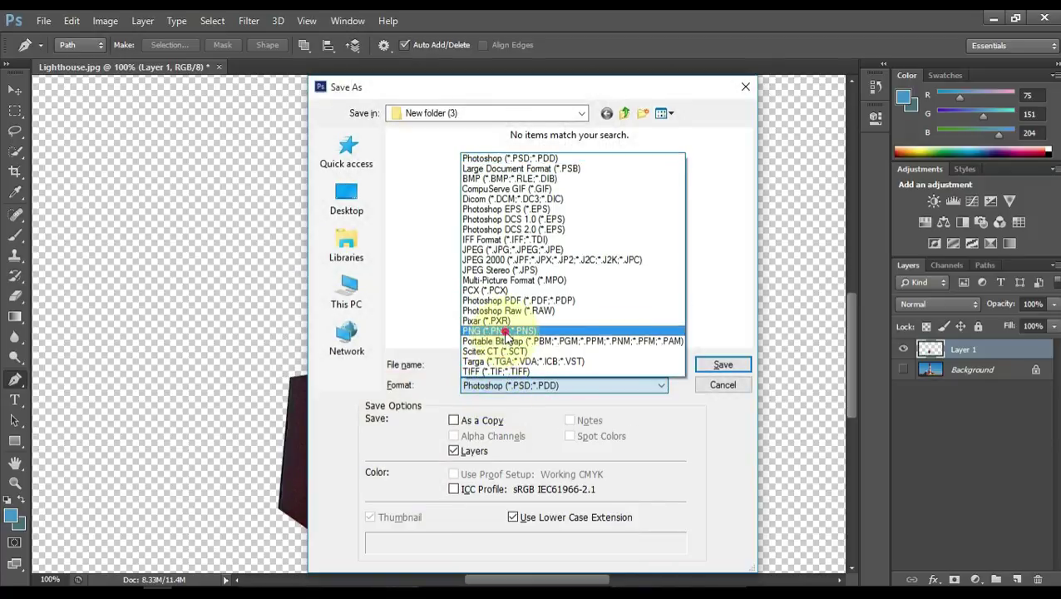
{"action": "left_click", "coordinate": [503, 330]}
{"action": "left_click", "coordinate": [503, 364]}
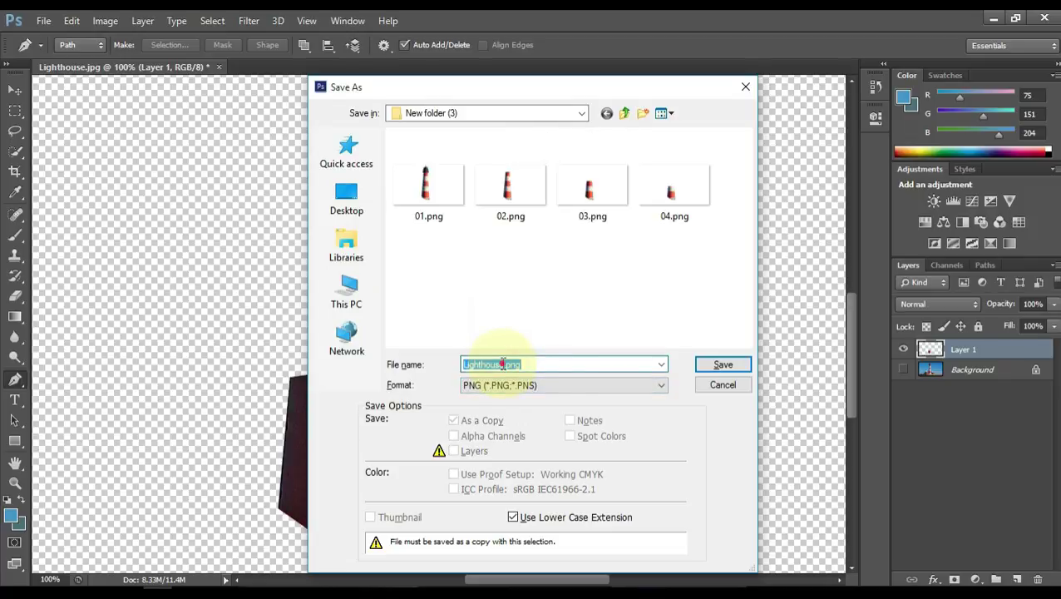
{"action": "left_click", "coordinate": [502, 364]}
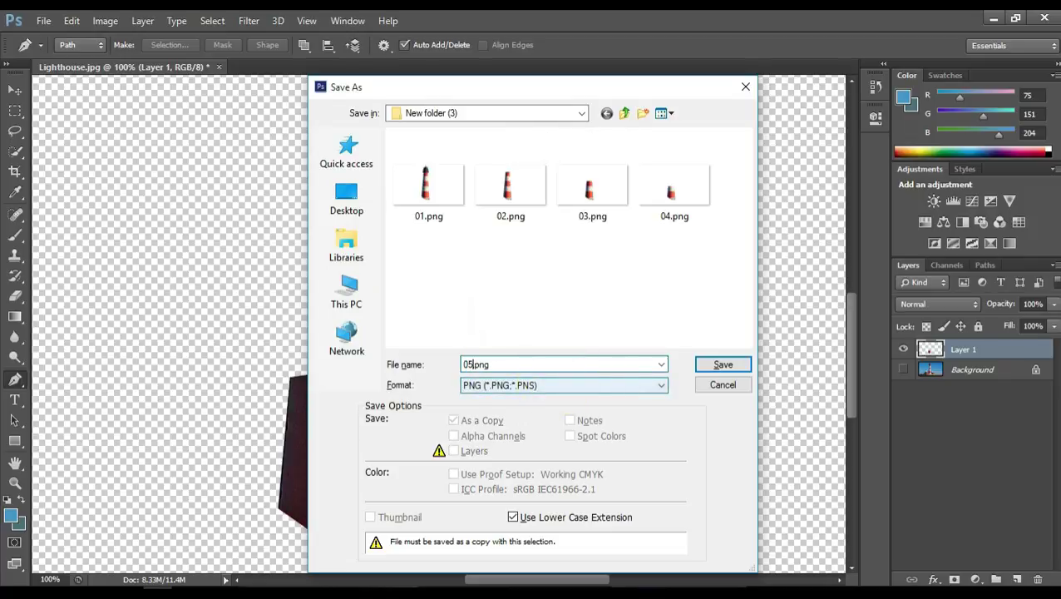
{"action": "type", "text": "05"}
{"action": "key", "text": "Return"}
{"action": "key", "text": "Return"}
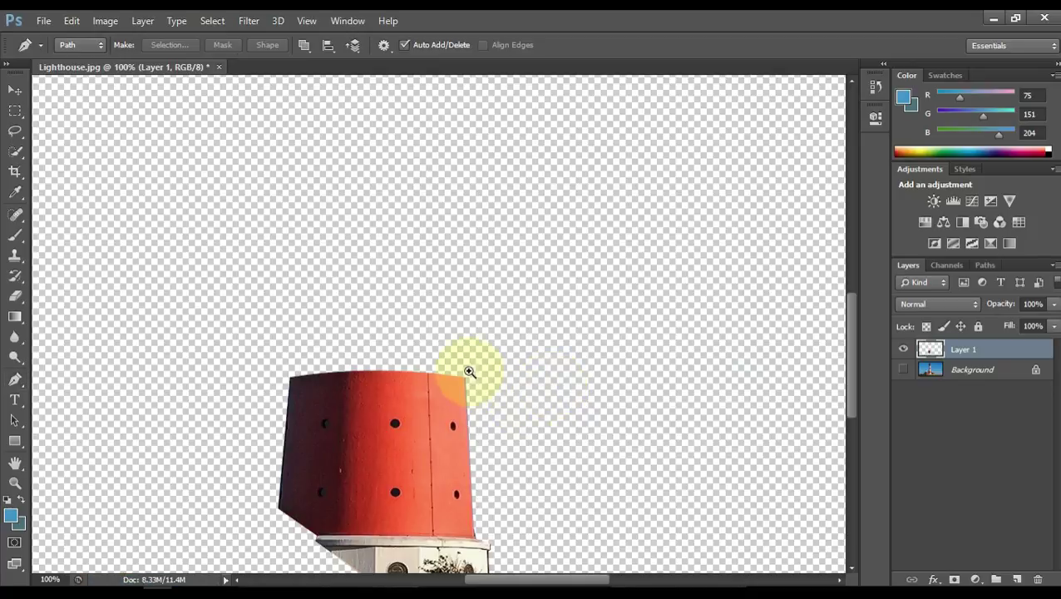
Delete Layer 1 and make the Background layer with the full lighthouse photo visible again
{"action": "key", "text": "z"}
{"action": "left_click", "coordinate": [453, 318], "text": "alt"}
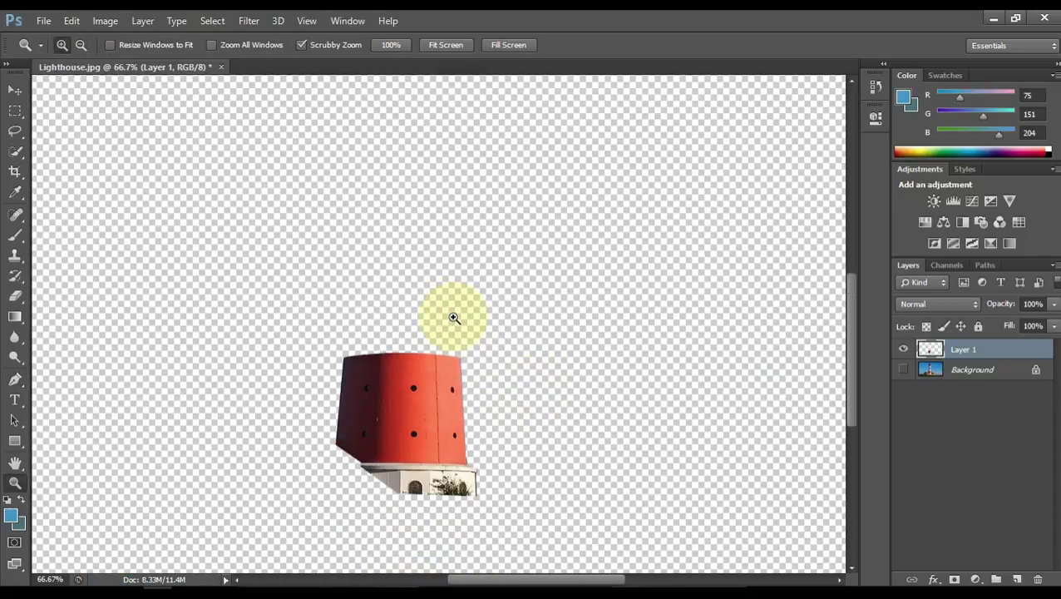
{"action": "key", "text": "Delete"}
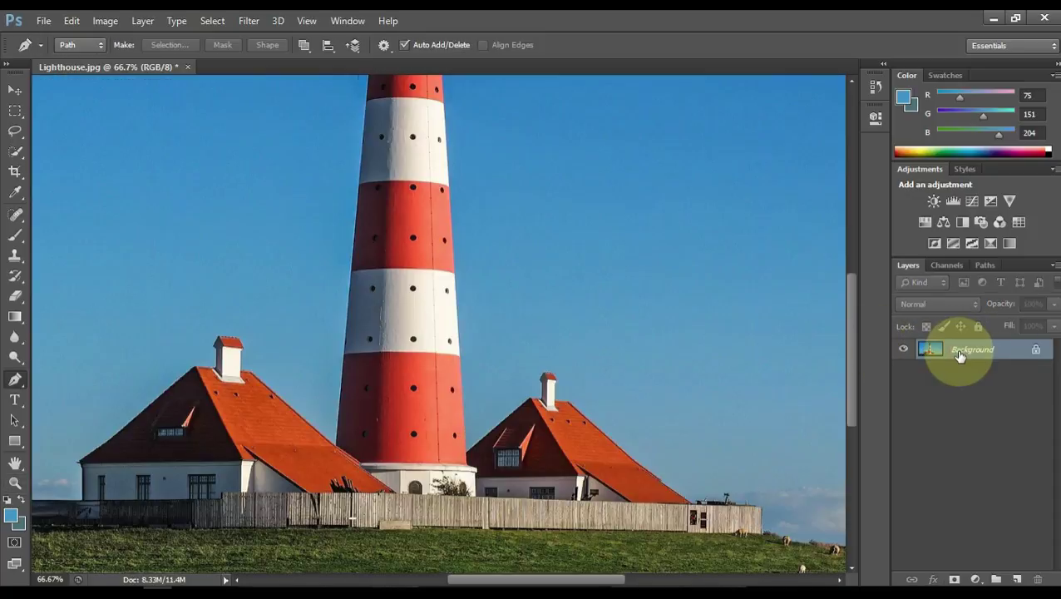
Start a Pen path where the left house's roof meets the lighthouse and extend it outward into the sky beside the tower
{"action": "key", "text": "z"}
{"action": "right_click", "coordinate": [470, 224]}
{"action": "left_click", "coordinate": [519, 232]}
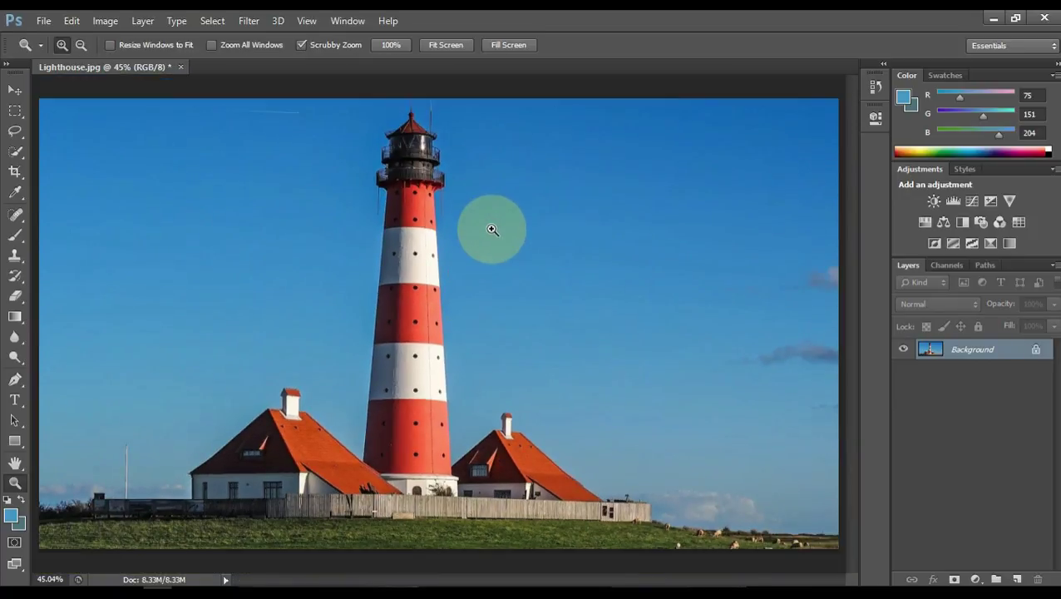
{"action": "left_click", "coordinate": [16, 381]}
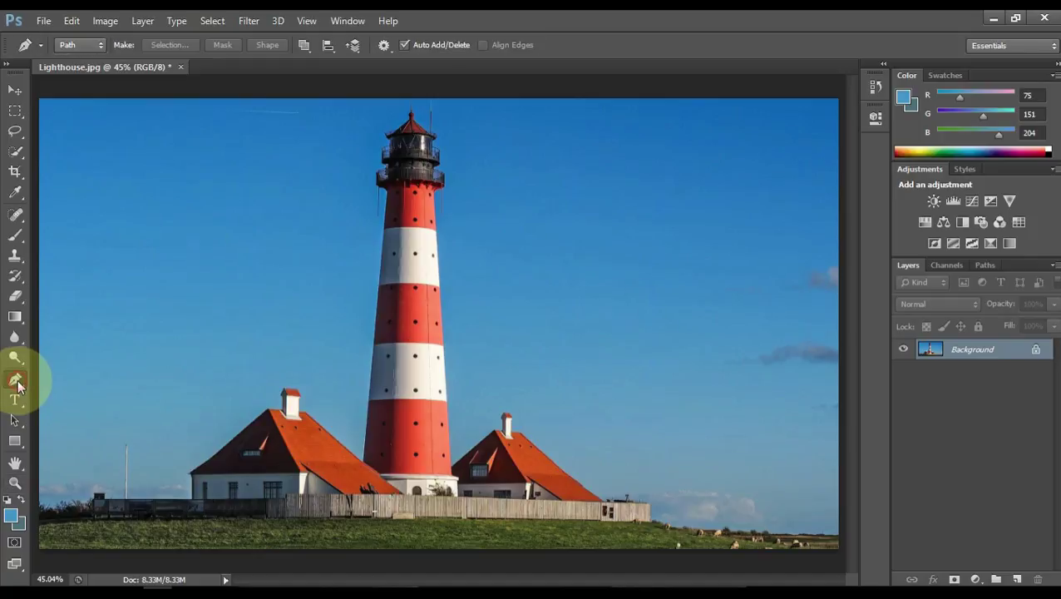
{"action": "key", "text": "z"}
{"action": "left_click", "coordinate": [360, 453]}
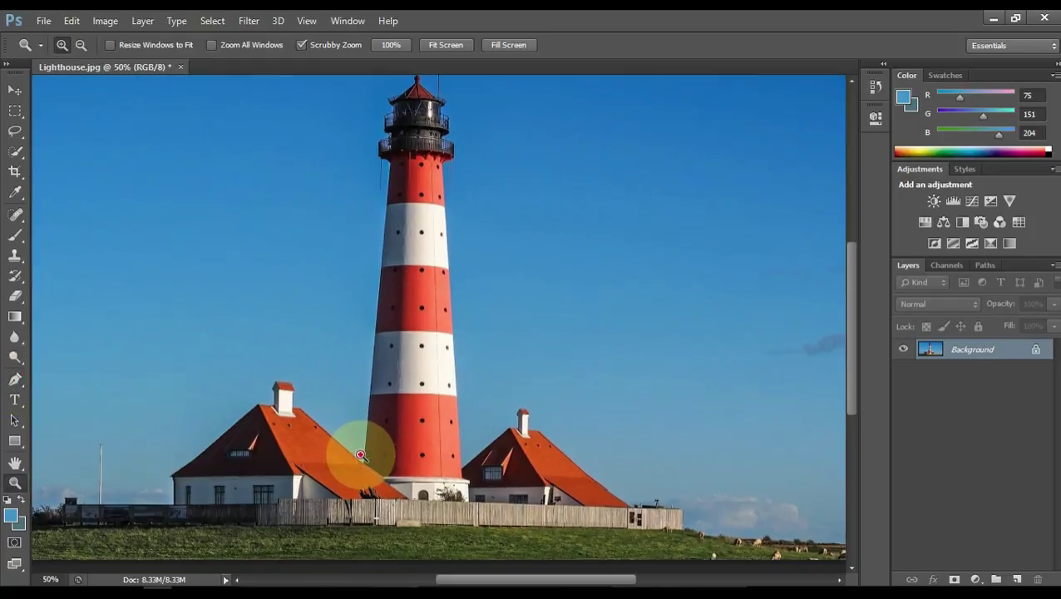
{"action": "left_click", "coordinate": [360, 453]}
{"action": "left_click", "coordinate": [358, 452]}
{"action": "key", "text": "p"}
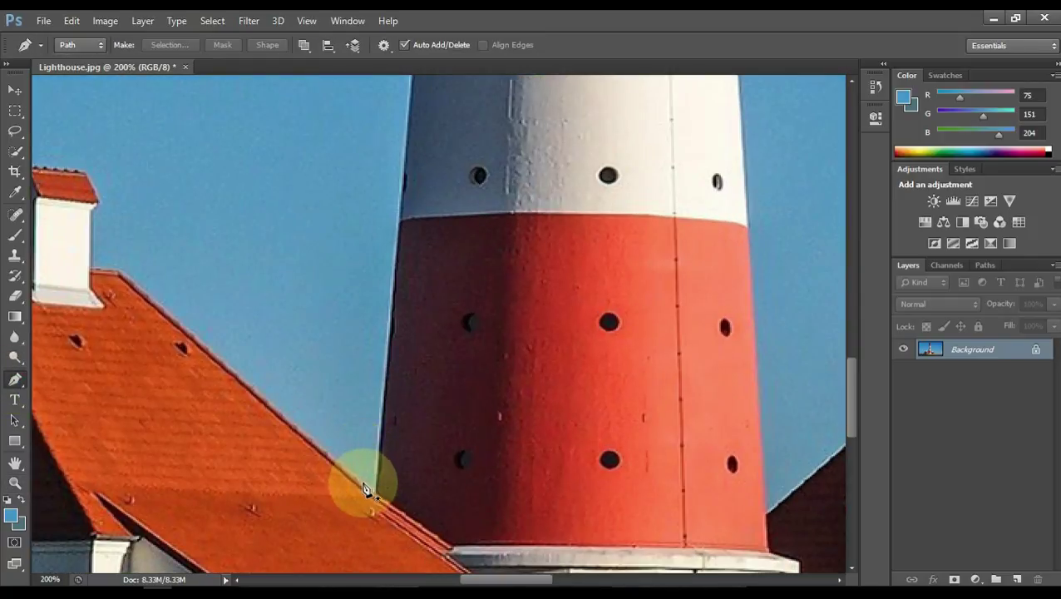
{"action": "left_click", "coordinate": [374, 489]}
{"action": "left_click", "coordinate": [287, 154]}
Continue the path up through the sky, curve it over the lantern top, and bring it partway down the tower's right side
{"action": "key", "text": "z"}
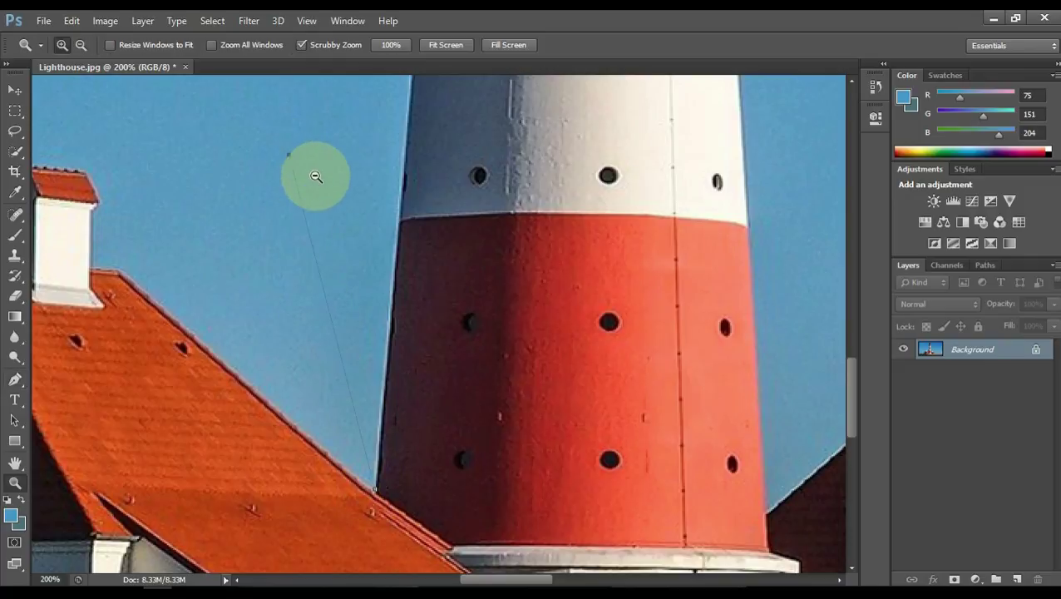
{"action": "left_click", "coordinate": [316, 176], "text": "alt"}
{"action": "left_click", "coordinate": [375, 369], "text": "alt"}
{"action": "scroll", "coordinate": [374, 390], "scroll_direction": "up", "scroll_amount": 3}
{"action": "key", "text": "p"}
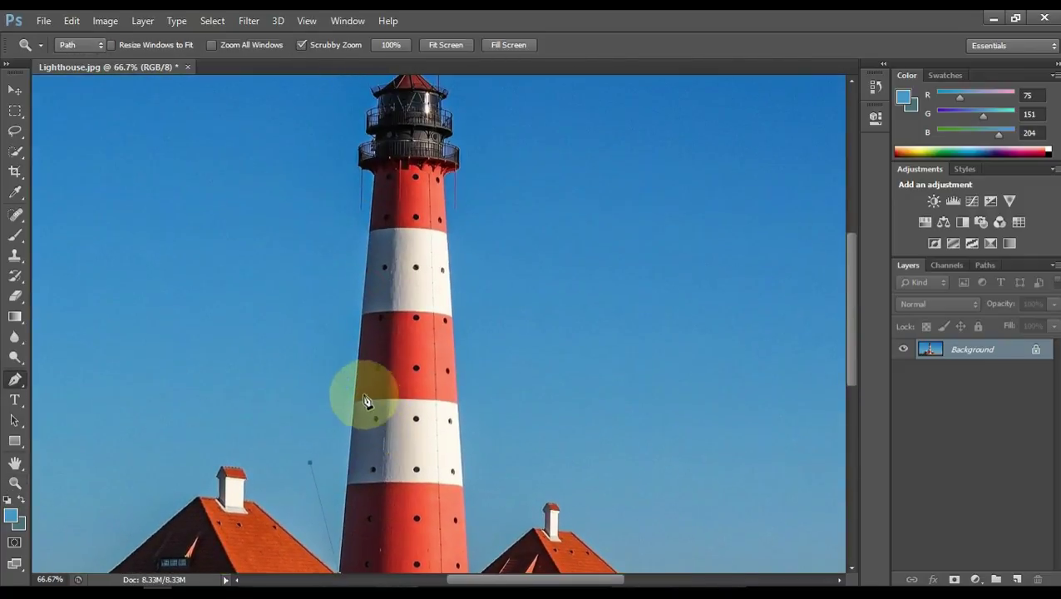
{"action": "left_click", "coordinate": [312, 175]}
{"action": "left_click_drag", "start_coordinate": [357, 100], "coordinate": [360, 214]}
{"action": "left_click_drag", "start_coordinate": [385, 153], "coordinate": [476, 172]}
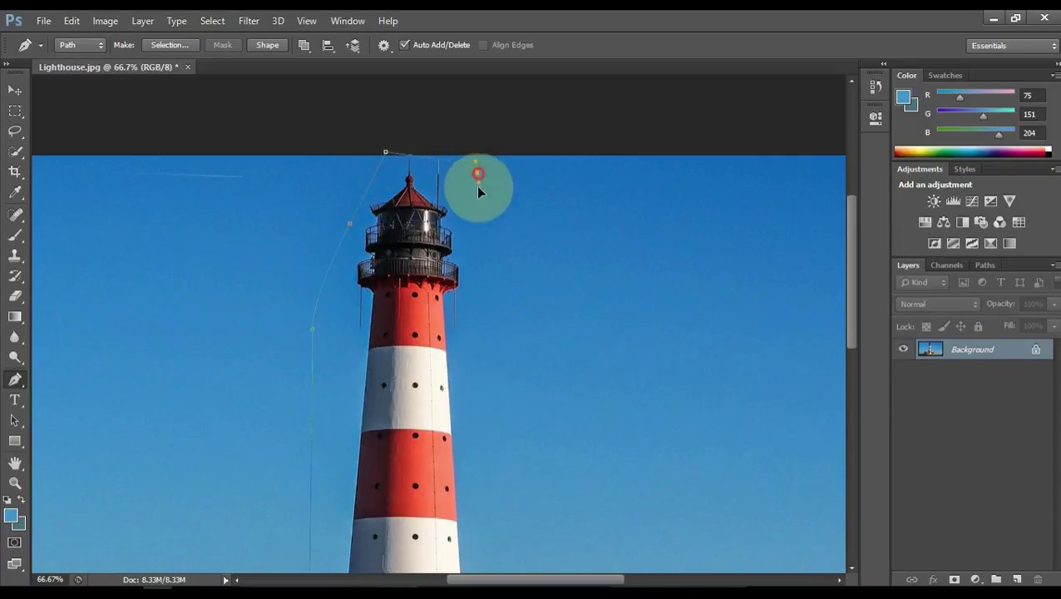
{"action": "left_click", "coordinate": [492, 458]}
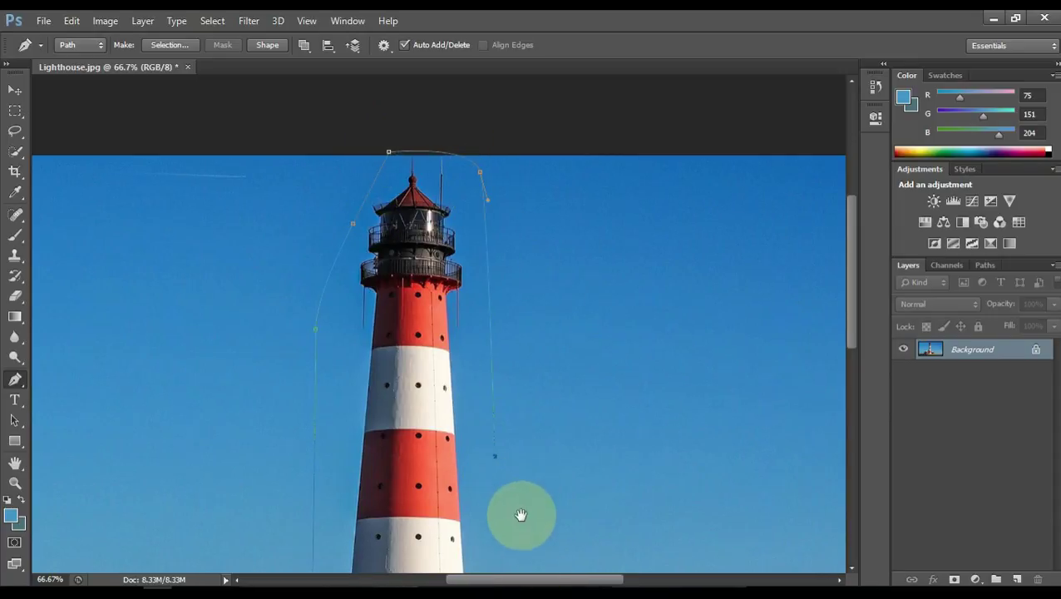
Extend the path down to the right house's roof, along the tower's lower edge, and out to the base ledge's corner
{"action": "left_click_drag", "start_coordinate": [520, 497], "coordinate": [508, 288]}
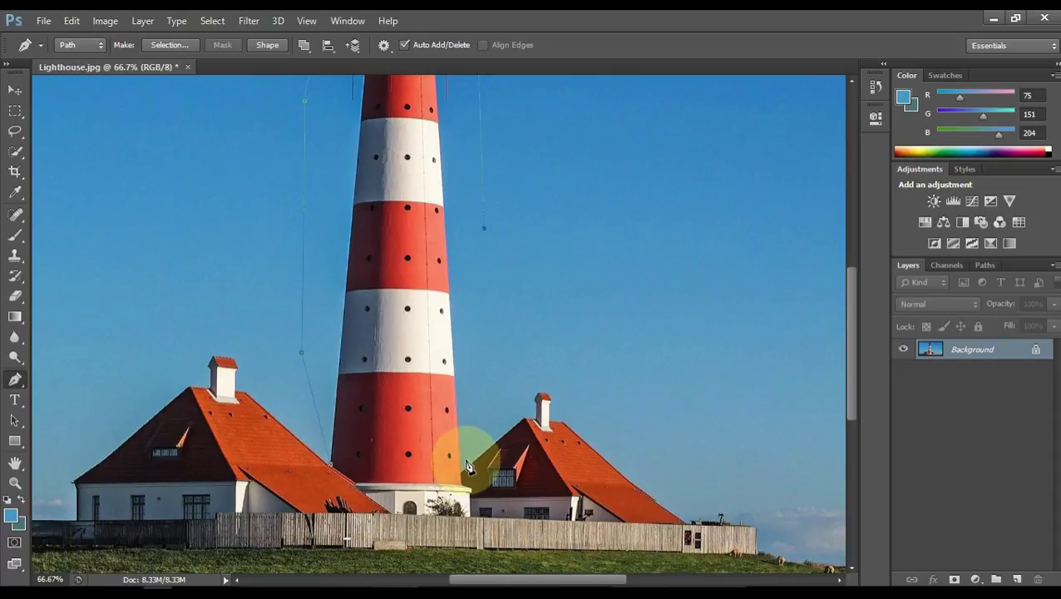
{"action": "key", "text": "z"}
{"action": "left_click", "coordinate": [466, 472]}
{"action": "left_click", "coordinate": [464, 449]}
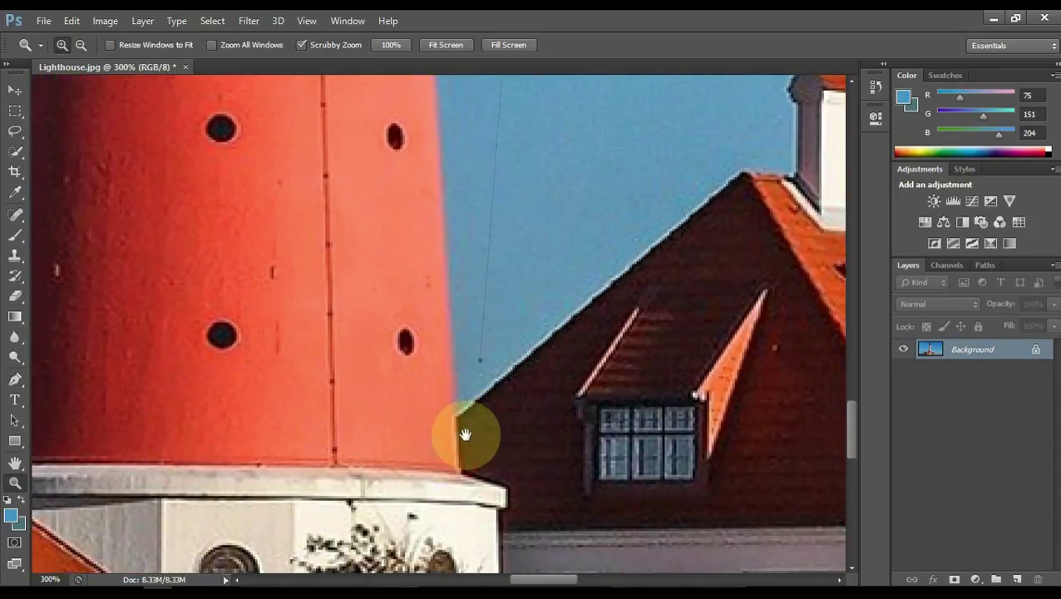
{"action": "key", "text": "p"}
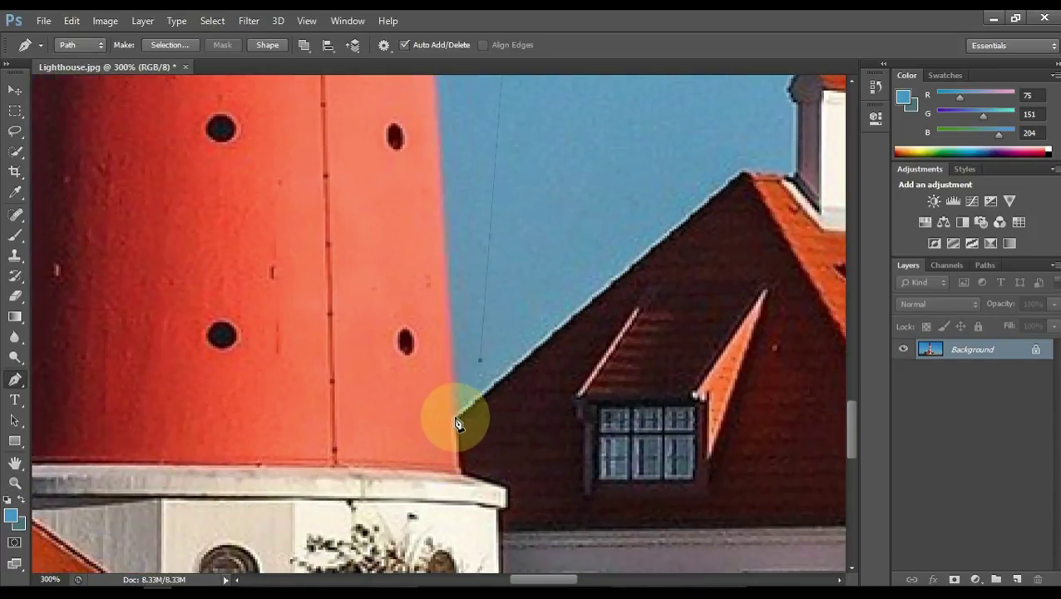
{"action": "left_click", "coordinate": [455, 418]}
{"action": "left_click", "coordinate": [461, 472]}
{"action": "left_click", "coordinate": [505, 482]}
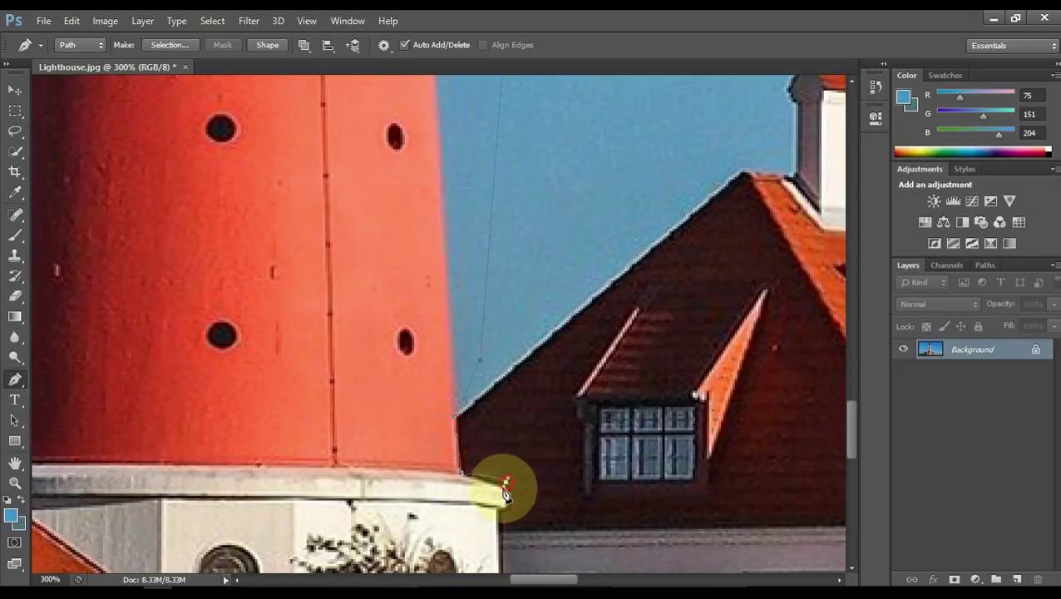
{"action": "left_click", "coordinate": [506, 491]}
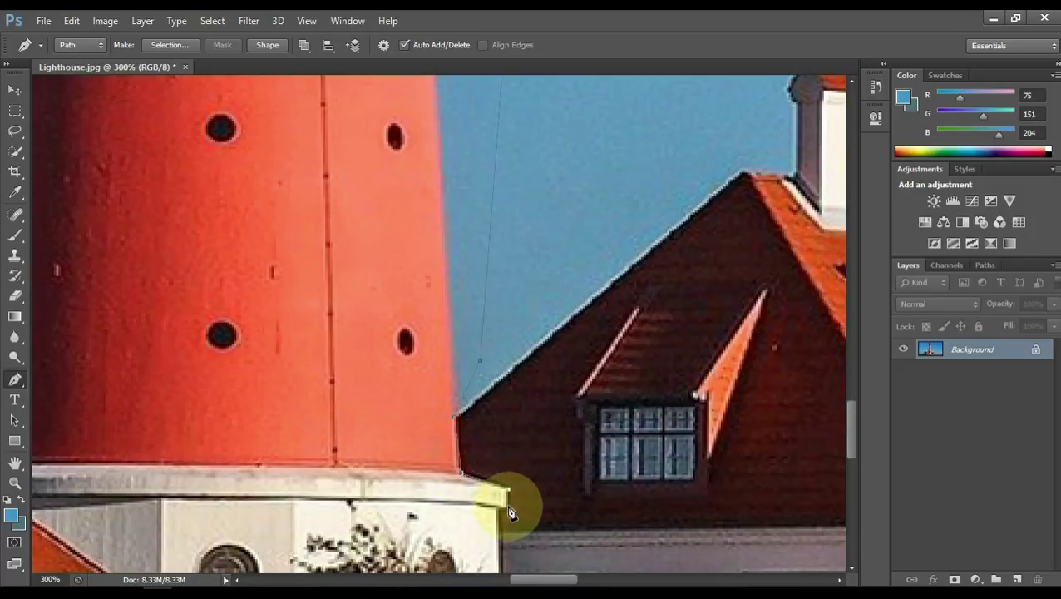
Trace the path down the white base, along the fence top and up the left roof edge, closing it at the starting point
{"action": "scroll", "coordinate": [507, 509], "scroll_direction": "down", "scroll_amount": 3}
{"action": "left_click", "coordinate": [497, 489]}
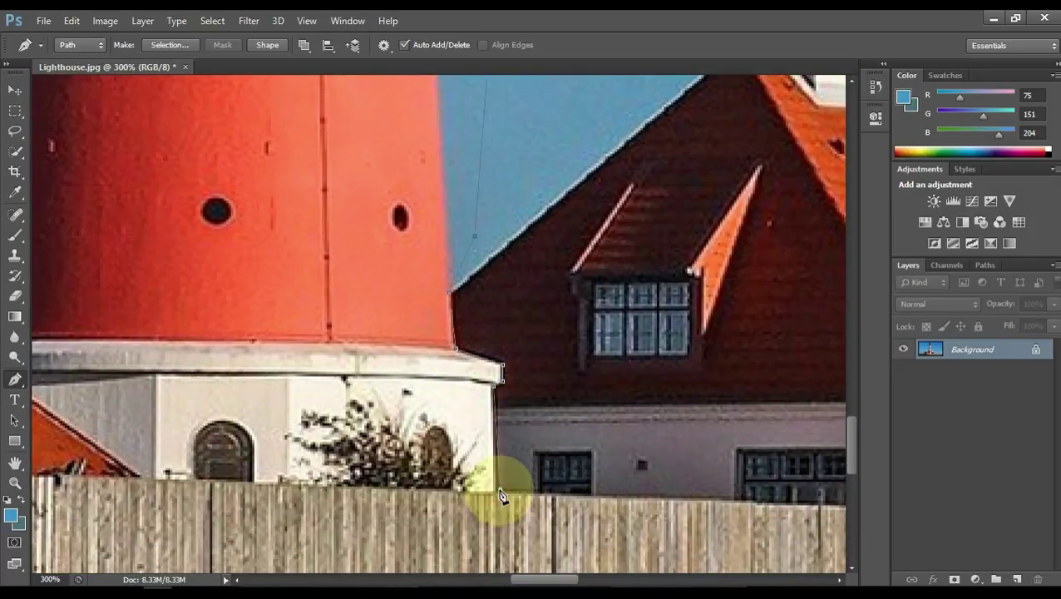
{"action": "left_click", "coordinate": [141, 475]}
{"action": "left_click_drag", "start_coordinate": [192, 440], "coordinate": [507, 518]}
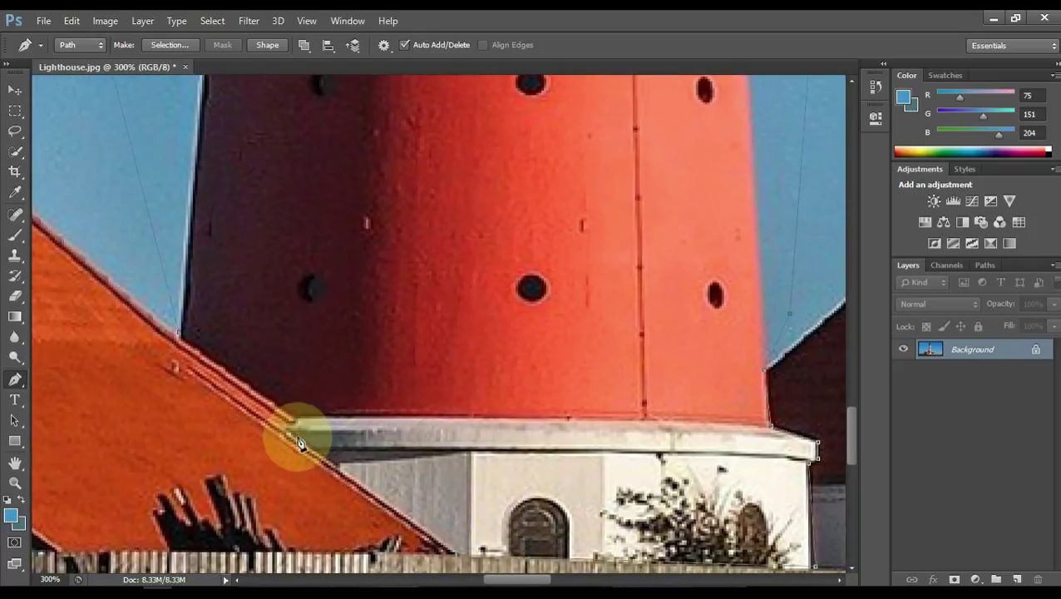
{"action": "left_click", "coordinate": [178, 345]}
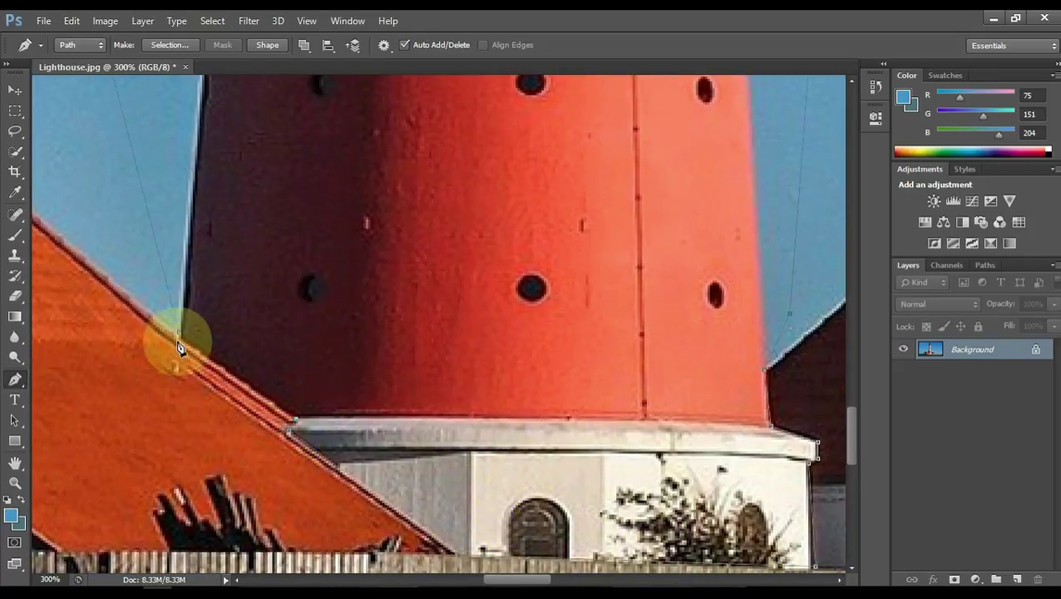
Convert the lighthouse path into a new anti-aliased selection with 0 pixels feather
{"action": "right_click", "coordinate": [338, 296]}
{"action": "left_click", "coordinate": [391, 301]}
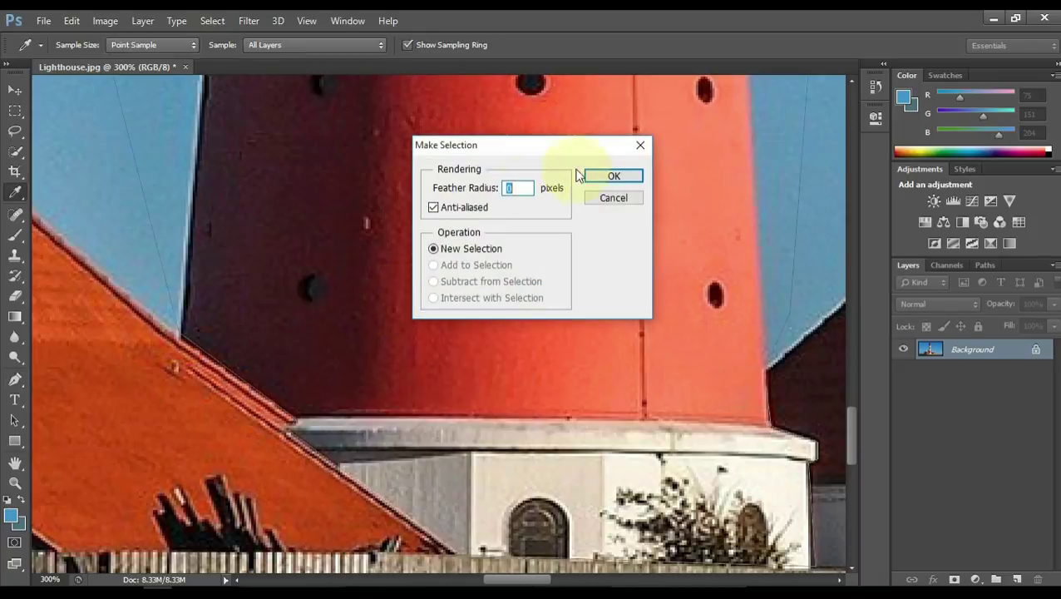
{"action": "left_click", "coordinate": [613, 177]}
Remove the lighthouse inside the selection by painting over it down to the fence with the Spot Healing Brush set to Content-Aware
{"action": "key", "text": "z"}
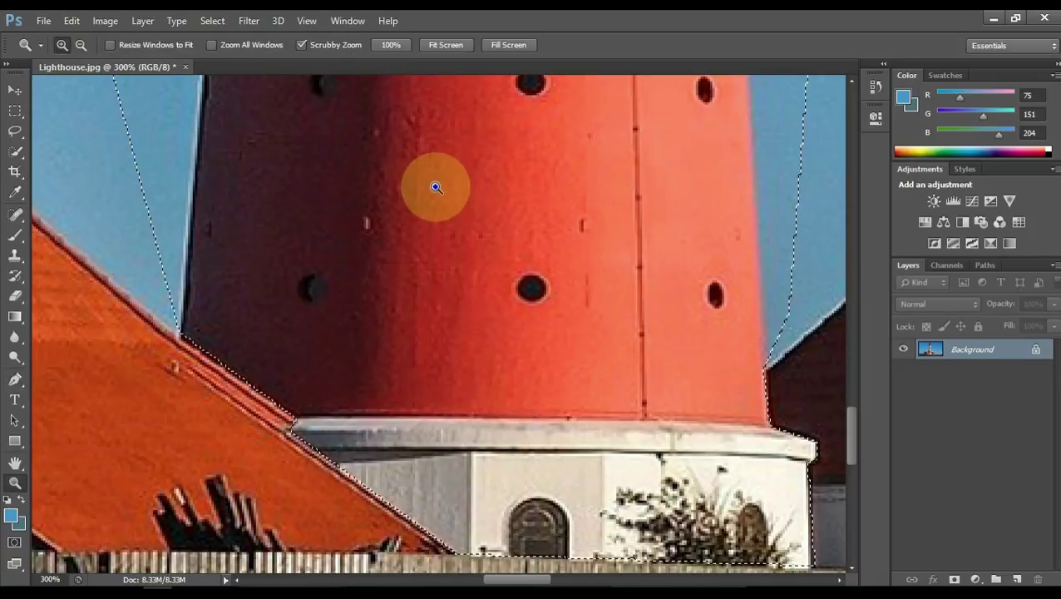
{"action": "right_click", "coordinate": [434, 187]}
{"action": "left_click", "coordinate": [491, 198]}
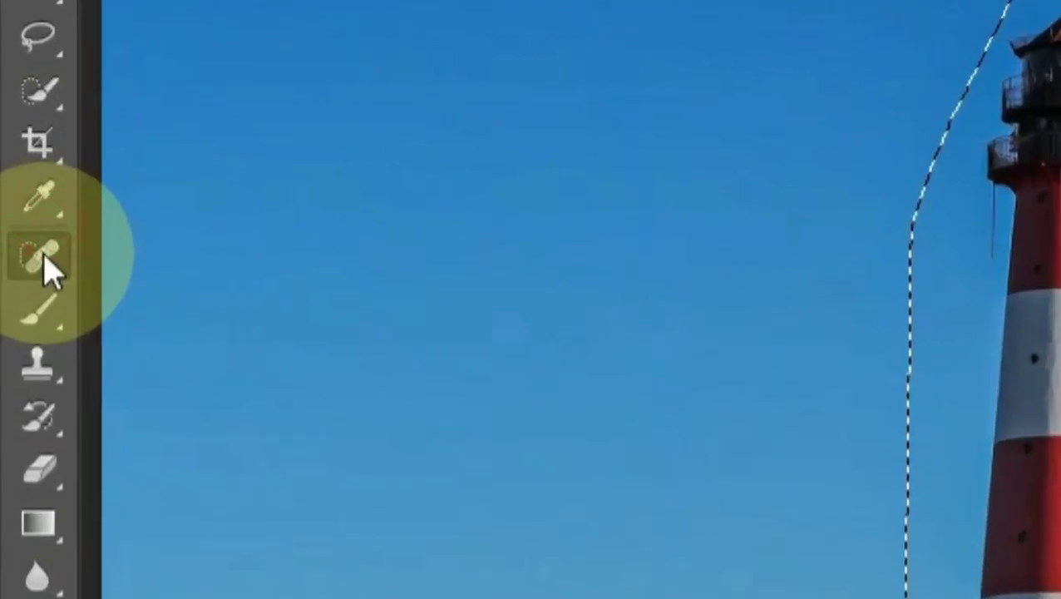
{"action": "right_click", "coordinate": [41, 258]}
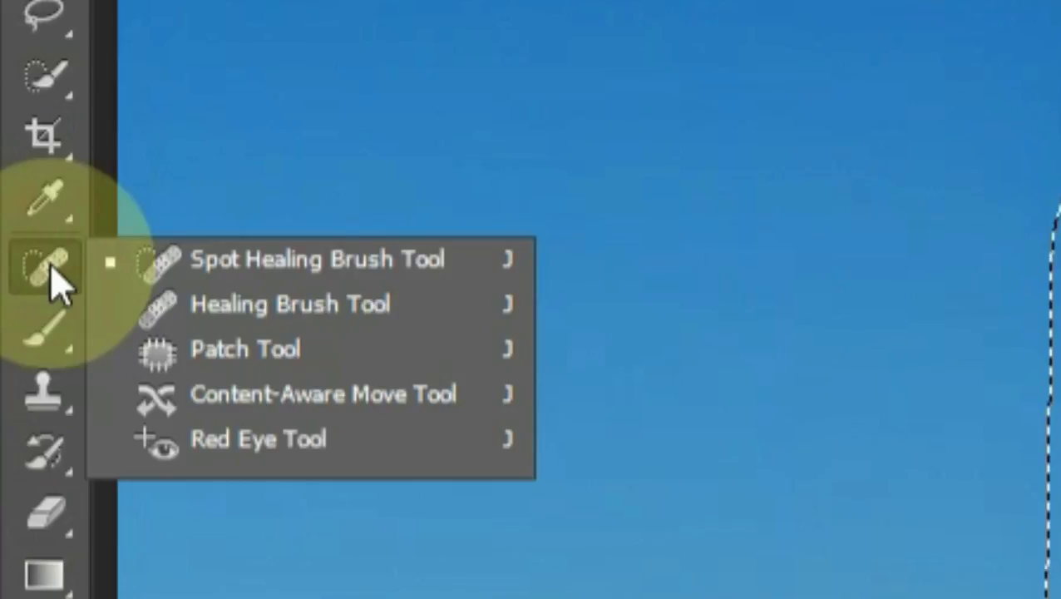
{"action": "left_click", "coordinate": [249, 262]}
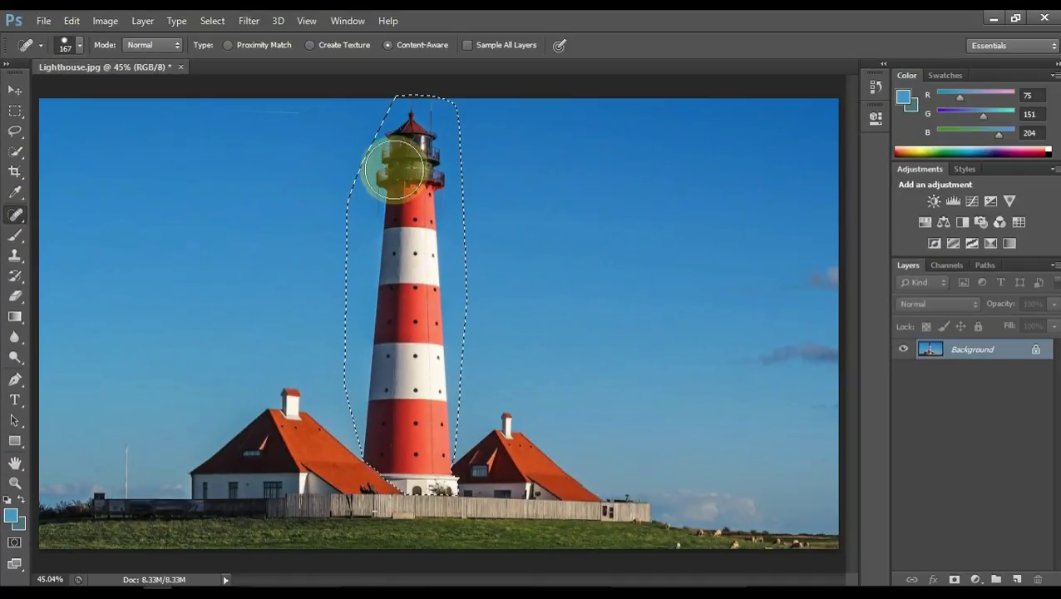
{"action": "mouse_move", "coordinate": [397, 157]}
{"action": "left_mouse_down"}
{"action": "mouse_move", "coordinate": [396, 183]}
{"action": "mouse_move", "coordinate": [423, 168]}
{"action": "mouse_move", "coordinate": [381, 136]}
{"action": "mouse_move", "coordinate": [392, 135]}
{"action": "mouse_move", "coordinate": [404, 190]}
{"action": "mouse_move", "coordinate": [409, 287]}
{"action": "mouse_move", "coordinate": [425, 245]}
{"action": "mouse_move", "coordinate": [420, 224]}
{"action": "mouse_move", "coordinate": [402, 275]}
{"action": "left_mouse_up"}
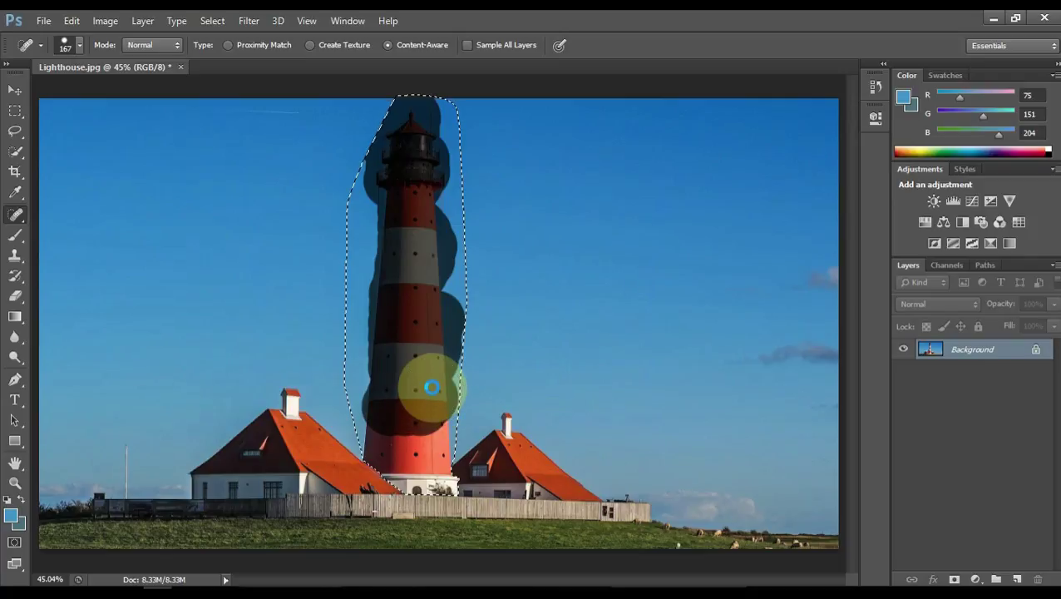
{"action": "left_click_drag", "start_coordinate": [432, 386], "coordinate": [428, 436]}
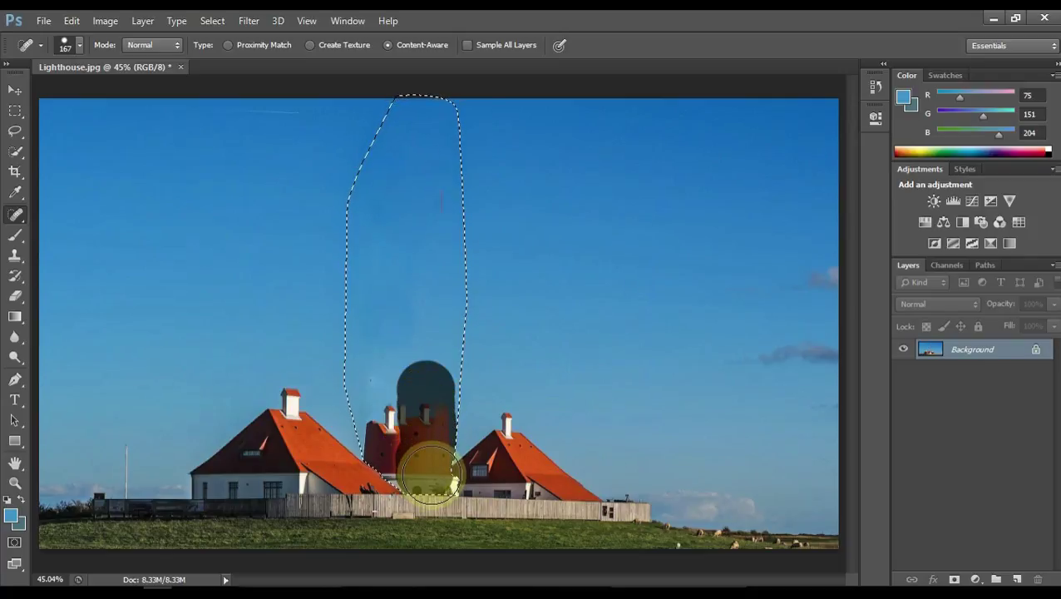
{"action": "left_click_drag", "start_coordinate": [388, 438], "coordinate": [380, 419]}
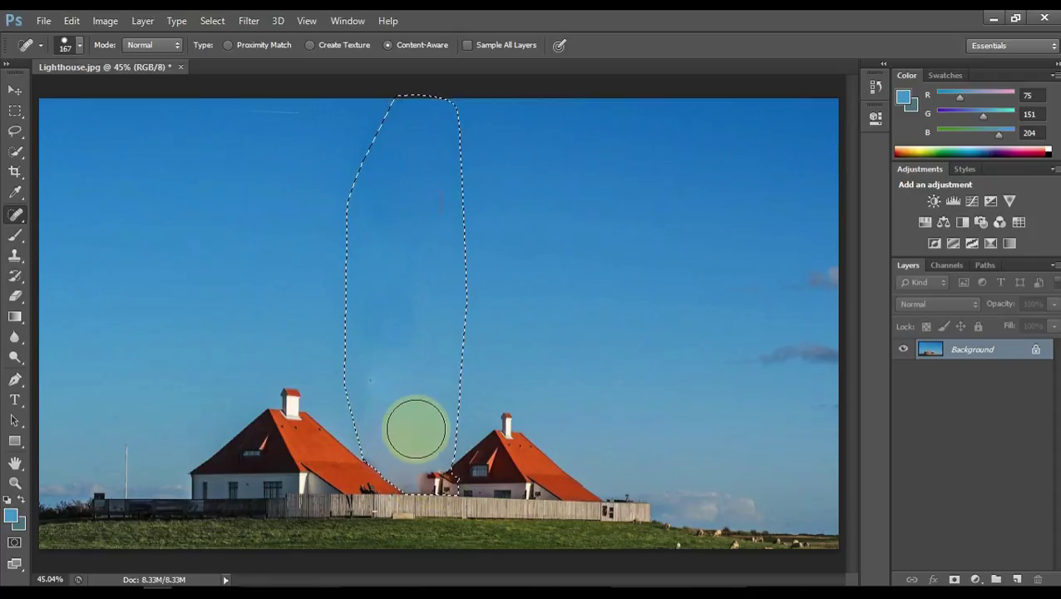
{"action": "left_click_drag", "start_coordinate": [443, 489], "coordinate": [420, 480]}
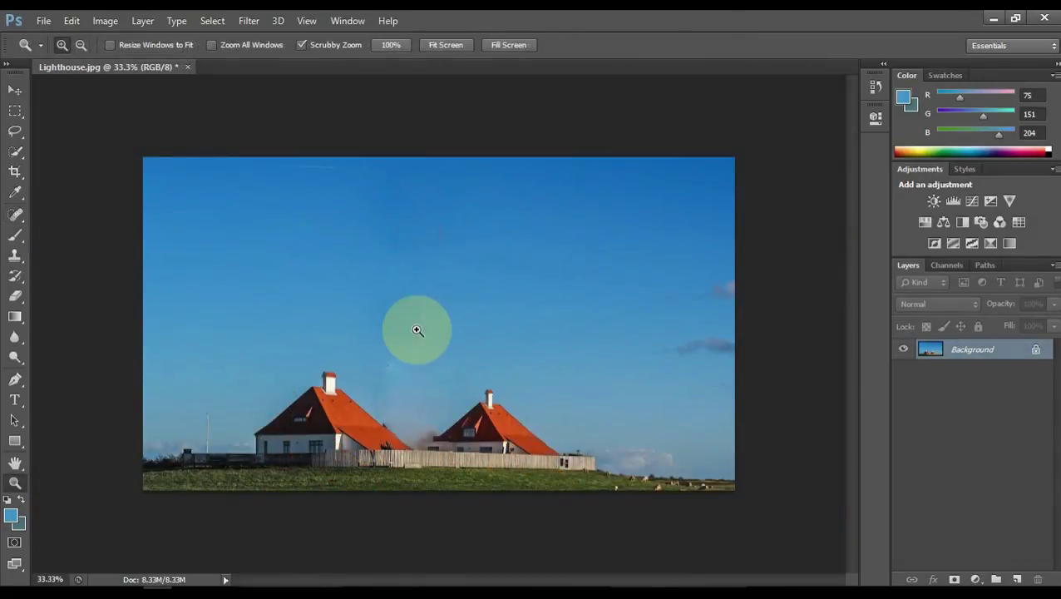
Save the retouched background as 07.jpg in JPEG format at Maximum quality 12, Progressive with 3 scans
{"action": "left_click", "coordinate": [55, 23]}
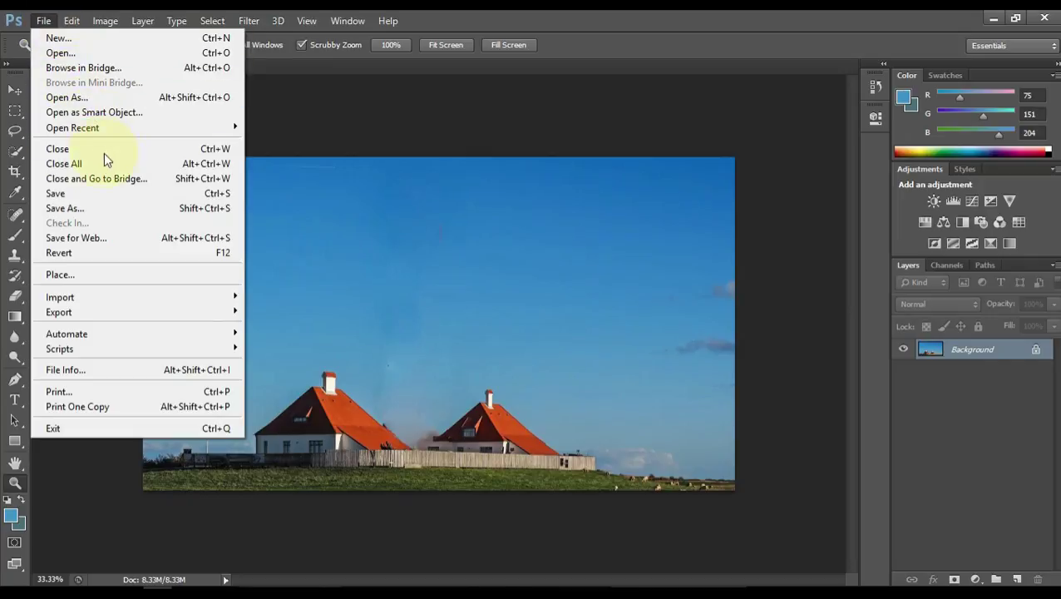
{"action": "left_click", "coordinate": [112, 208]}
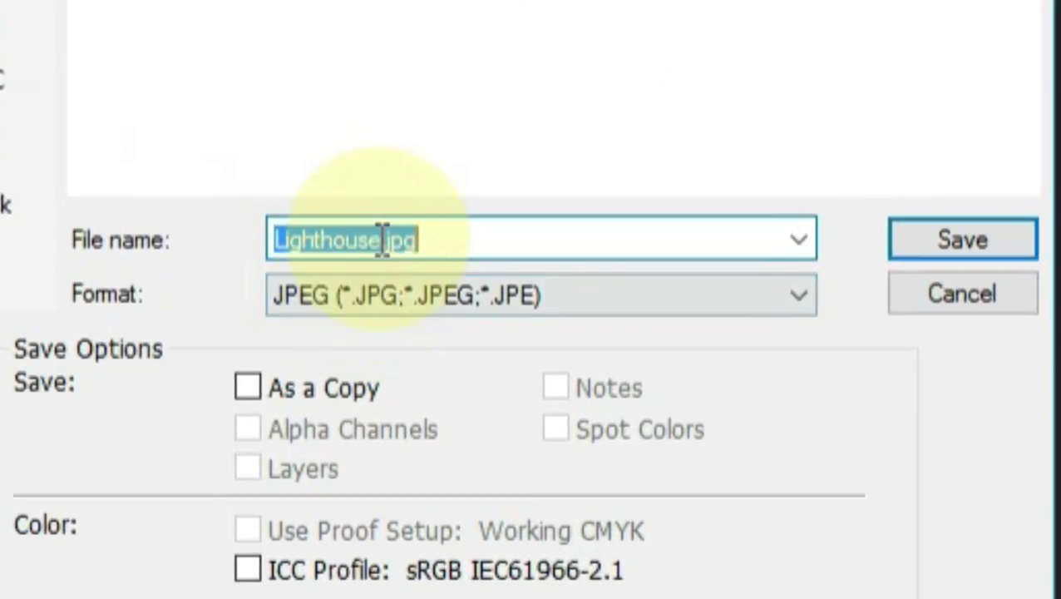
{"action": "left_click", "coordinate": [503, 364]}
{"action": "key", "text": "BackSpace"}
{"action": "key", "text": "BackSpace"}
{"action": "key", "text": "BackSpace"}
{"action": "key", "text": "BackSpace"}
{"action": "key", "text": "BackSpace"}
{"action": "key", "text": "BackSpace"}
{"action": "key", "text": "BackSpace"}
{"action": "key", "text": "BackSpace"}
{"action": "key", "text": "BackSpace"}
{"action": "key", "text": "BackSpace"}
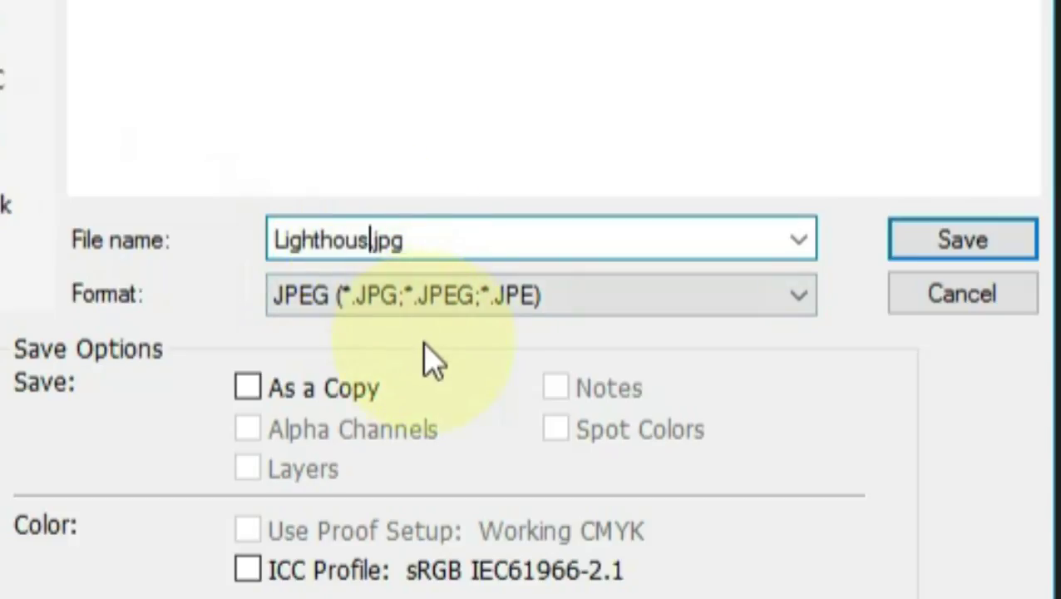
{"action": "type", "text": "0"}
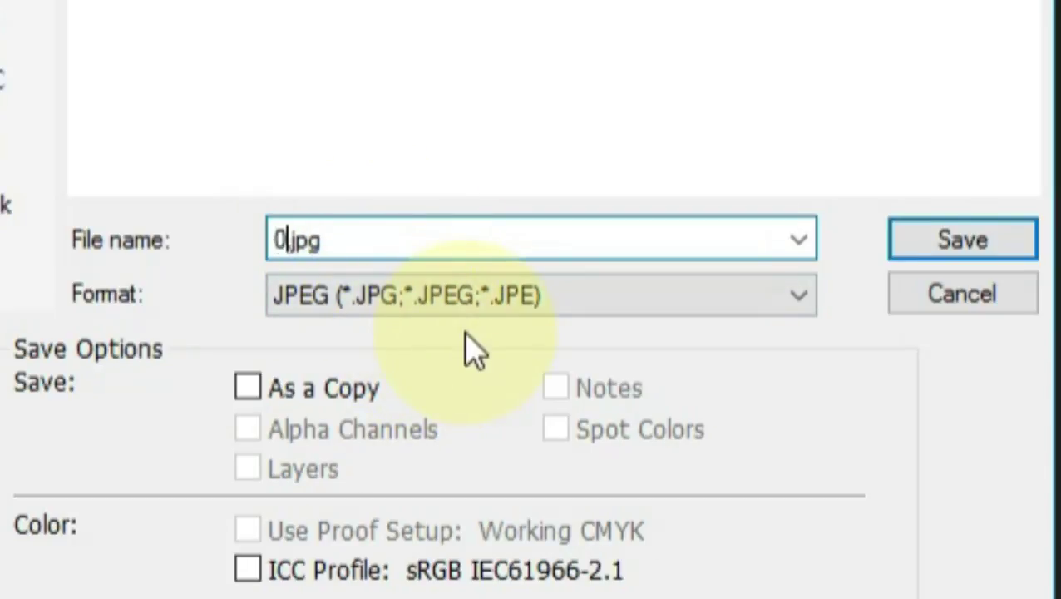
{"action": "type", "text": "7"}
{"action": "key", "text": "Return"}
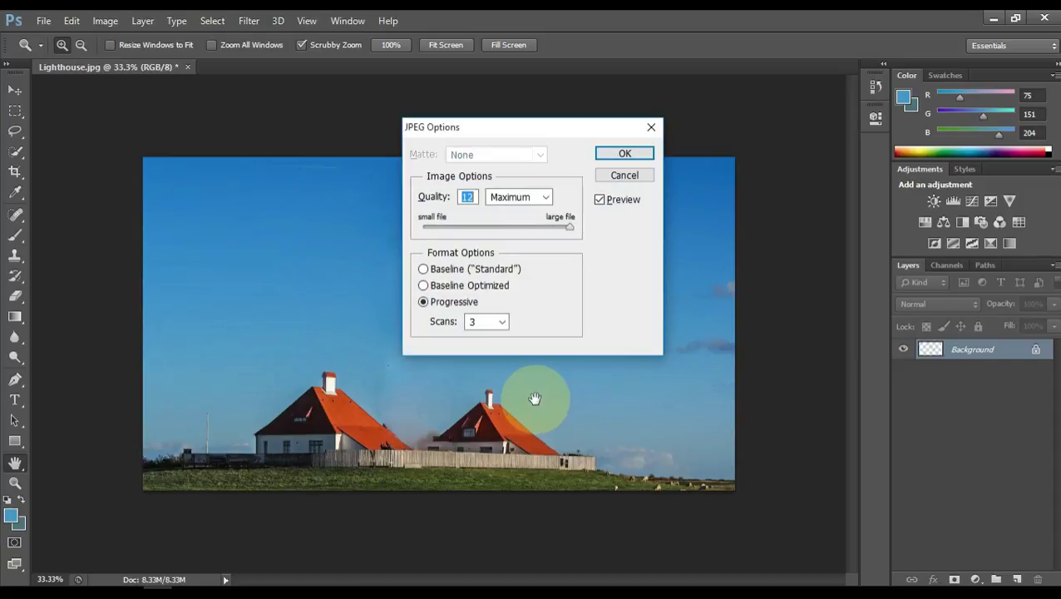
{"action": "key", "text": "Return"}
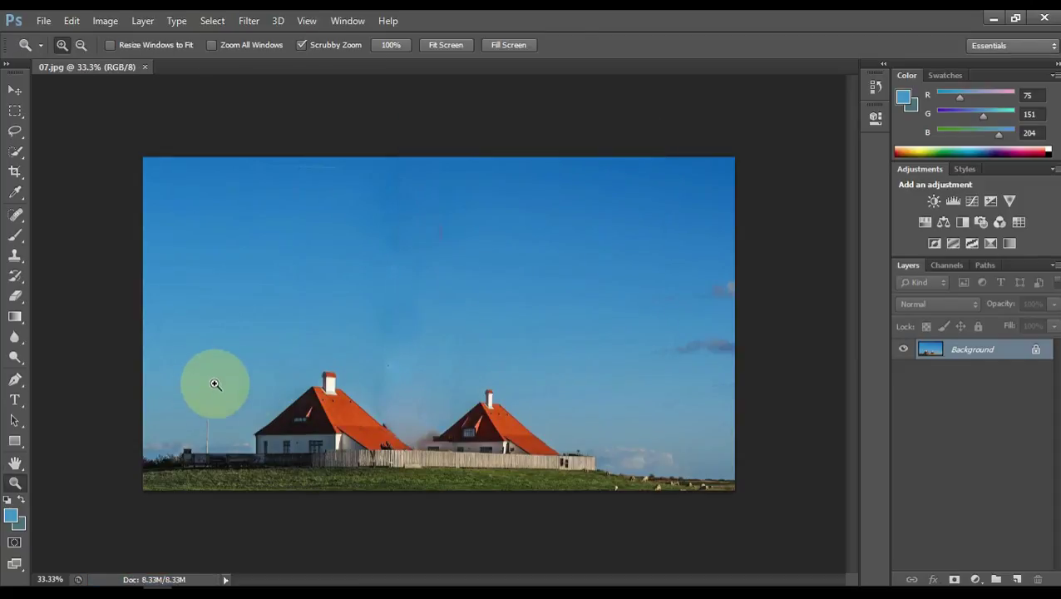
Start a Pen path at the photo's left edge on the horizon and trace it along the fence to the left house's eave
{"action": "left_click_drag", "start_coordinate": [121, 350], "coordinate": [298, 318]}
{"action": "left_click", "coordinate": [166, 469]}
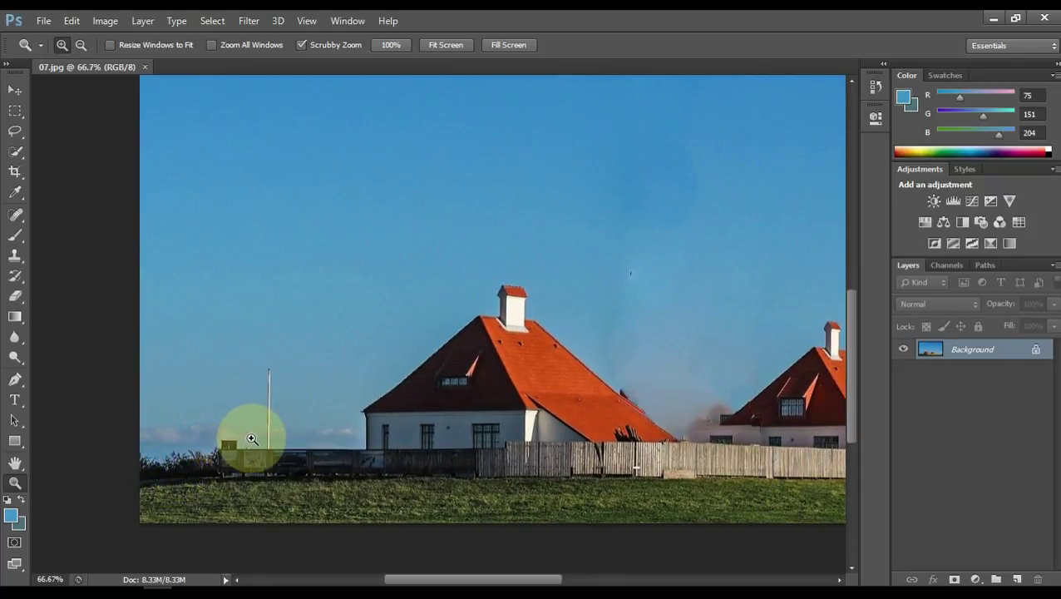
{"action": "left_click", "coordinate": [14, 380]}
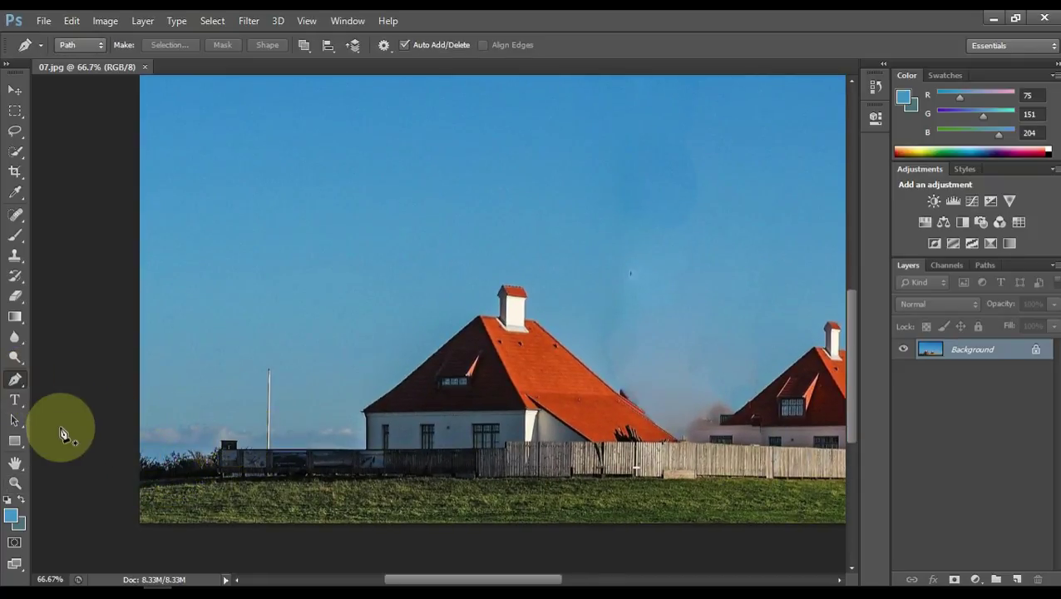
{"action": "left_click", "coordinate": [138, 455]}
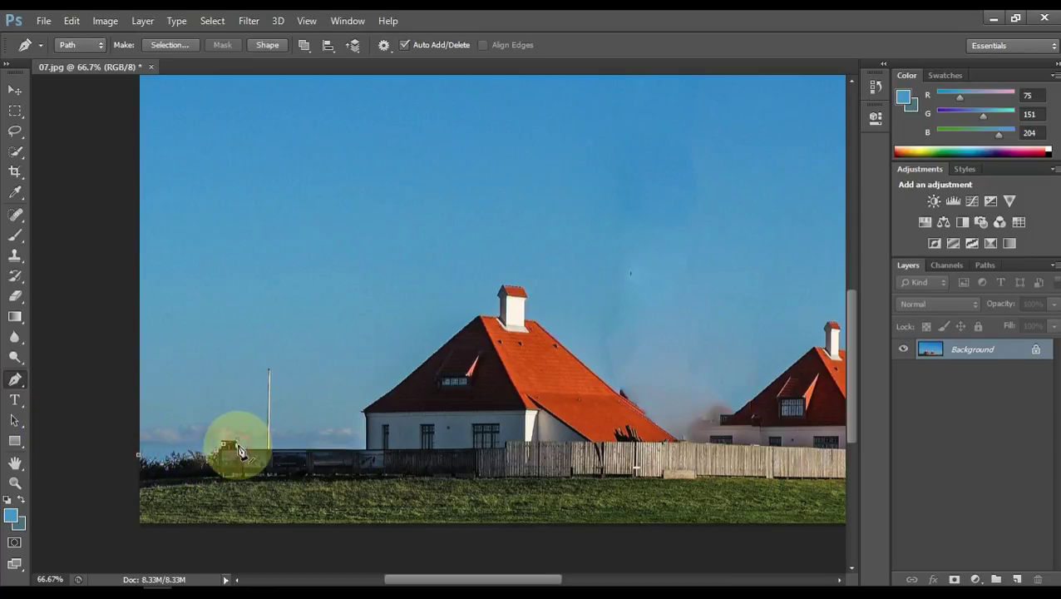
{"action": "key", "text": "ctrl+space"}
{"action": "left_click", "coordinate": [369, 419]}
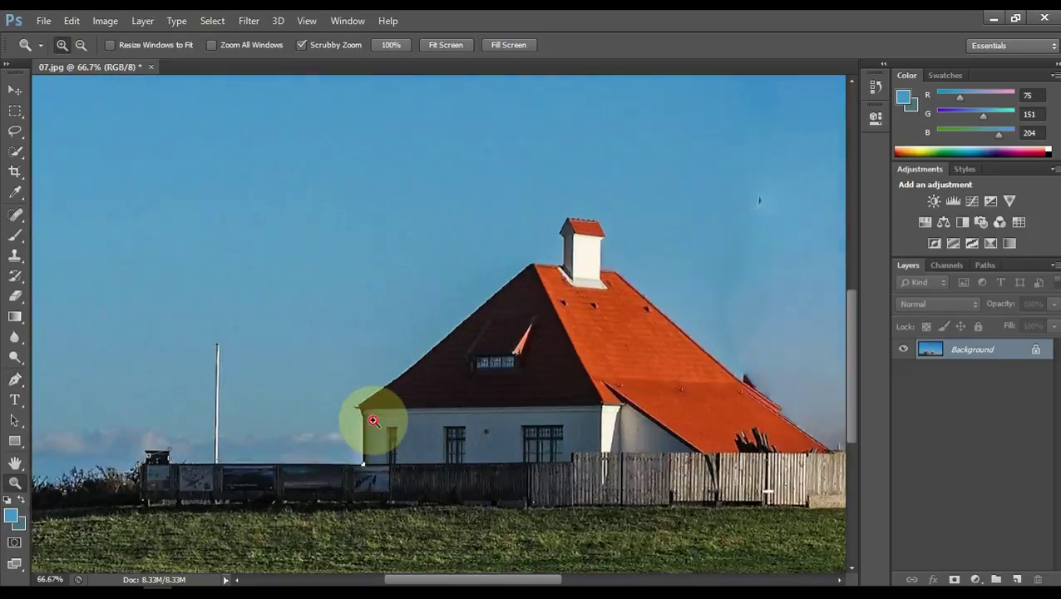
{"action": "left_click", "coordinate": [369, 419]}
{"action": "left_click", "coordinate": [350, 413]}
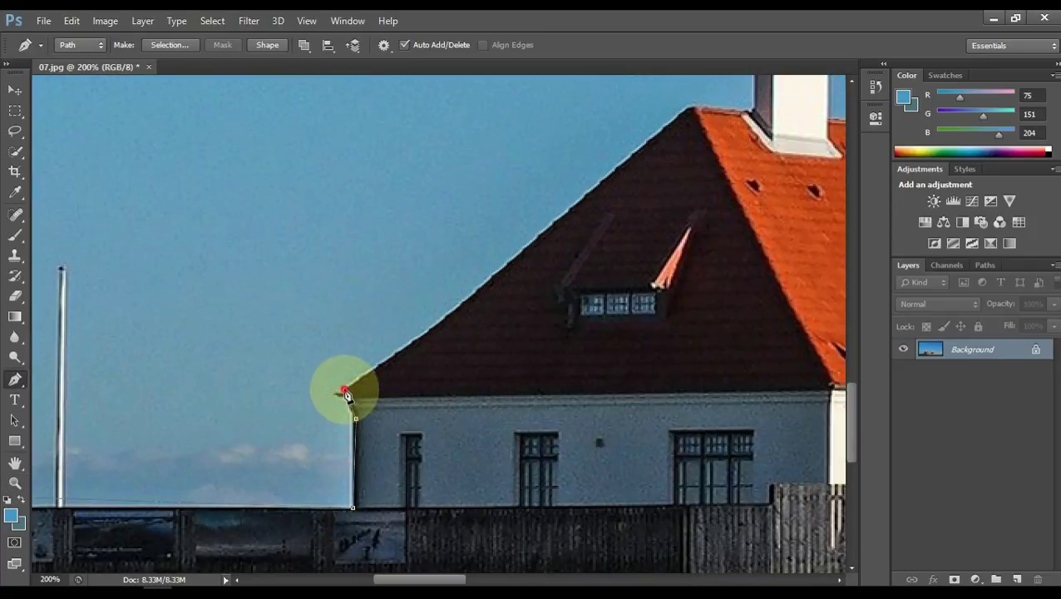
Continue the path up the left house's dark roof slope to the ridge and around the chimney cap
{"action": "left_click_drag", "start_coordinate": [585, 246], "coordinate": [509, 366]}
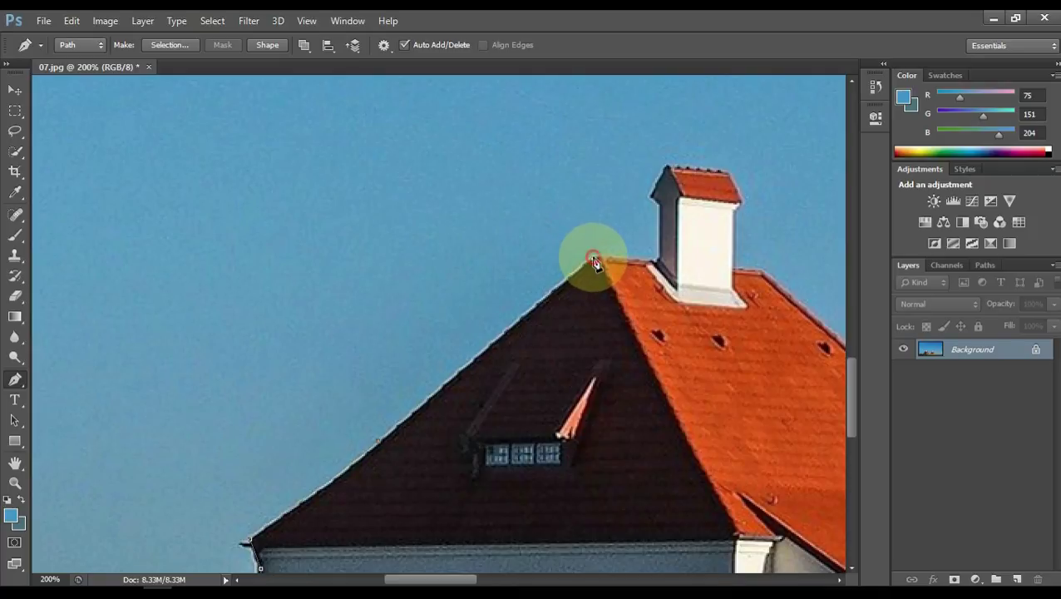
{"action": "left_click", "coordinate": [593, 259]}
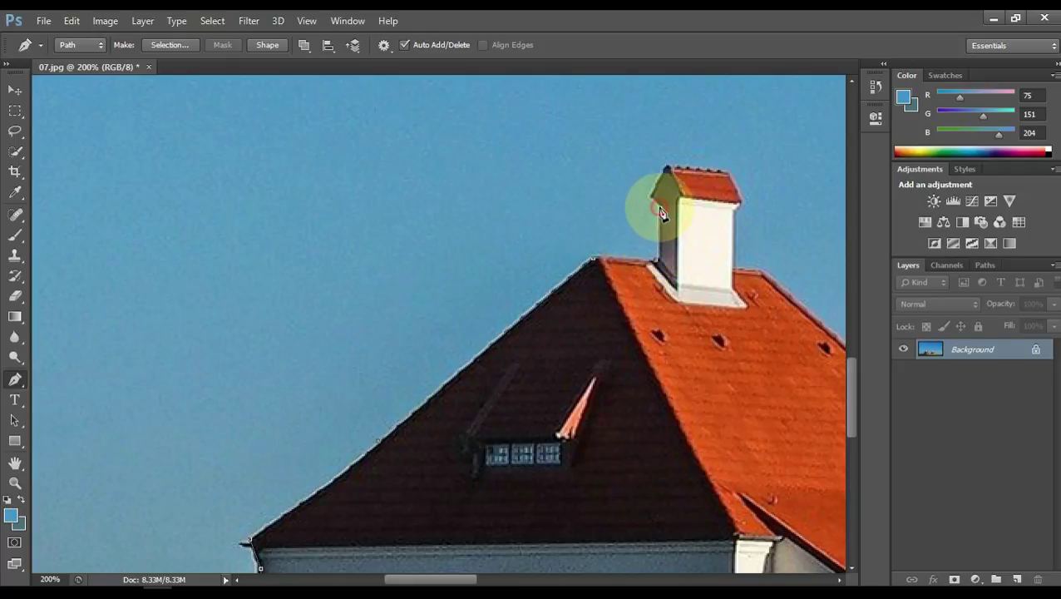
{"action": "left_click", "coordinate": [666, 167]}
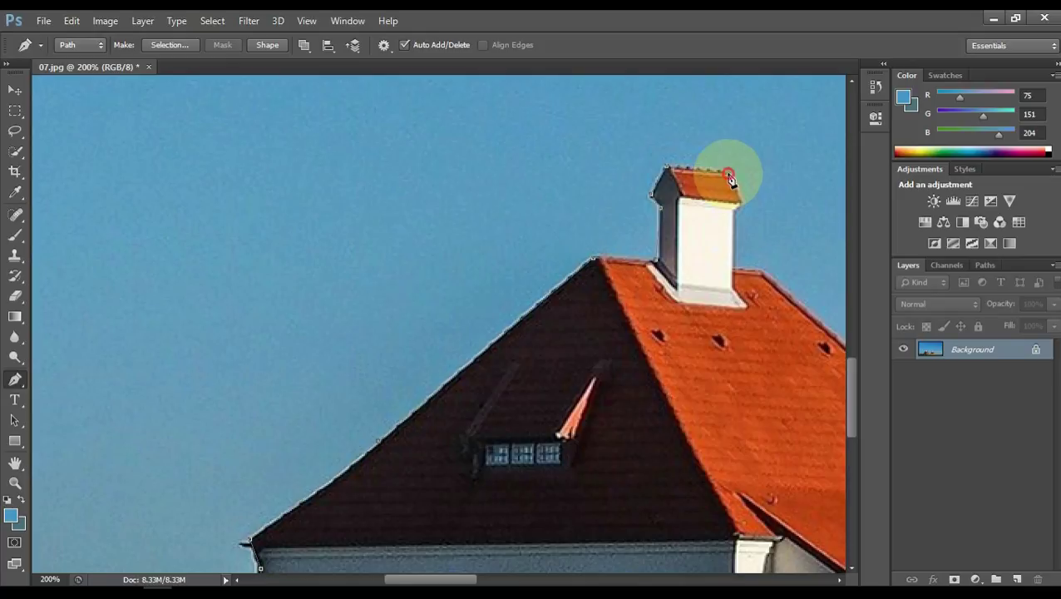
{"action": "left_click_drag", "start_coordinate": [746, 218], "coordinate": [579, 302]}
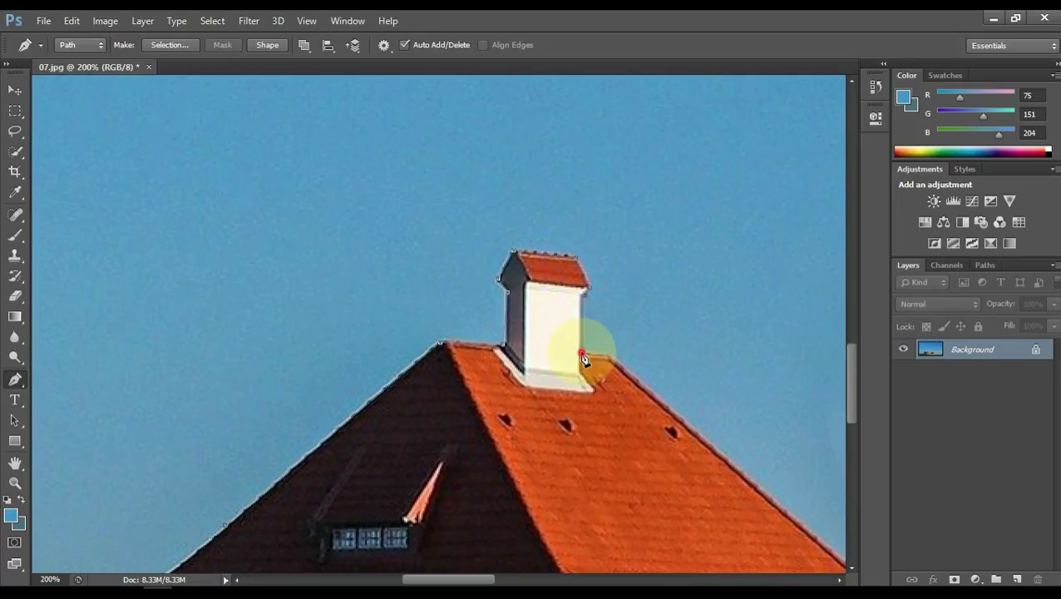
Trace the path from the left house's chimney down the orange roof's right slope to the top of the fence
{"action": "left_click_drag", "start_coordinate": [687, 408], "coordinate": [475, 310]}
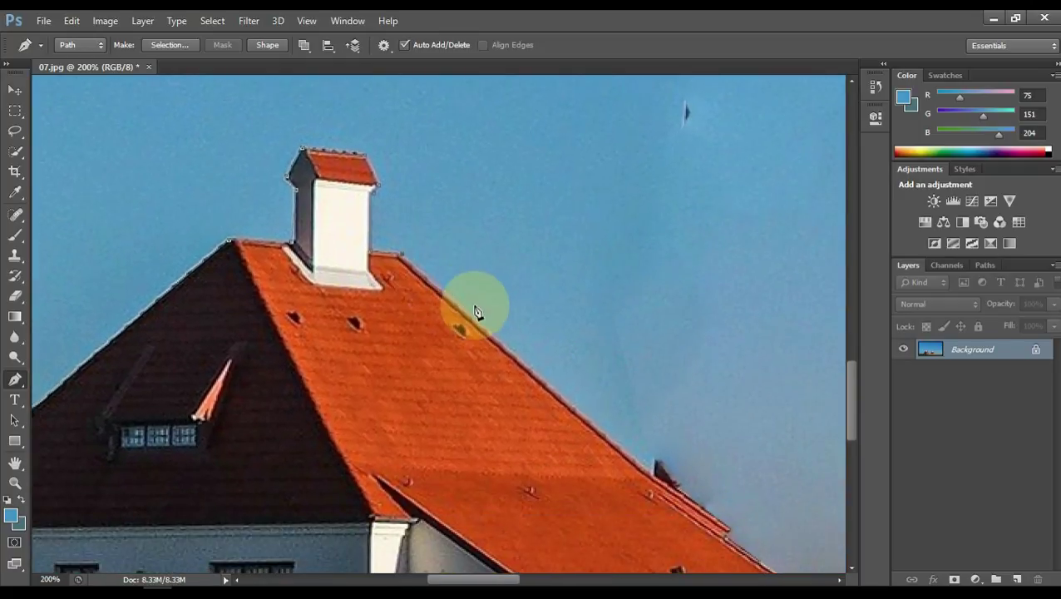
{"action": "left_click", "coordinate": [618, 443]}
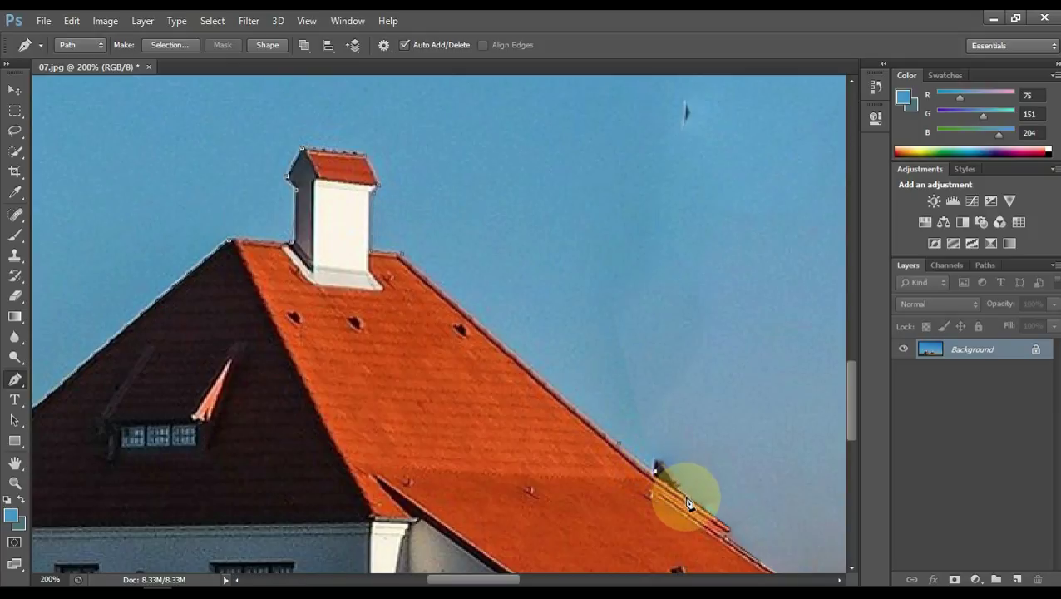
{"action": "left_click_drag", "start_coordinate": [713, 519], "coordinate": [546, 363]}
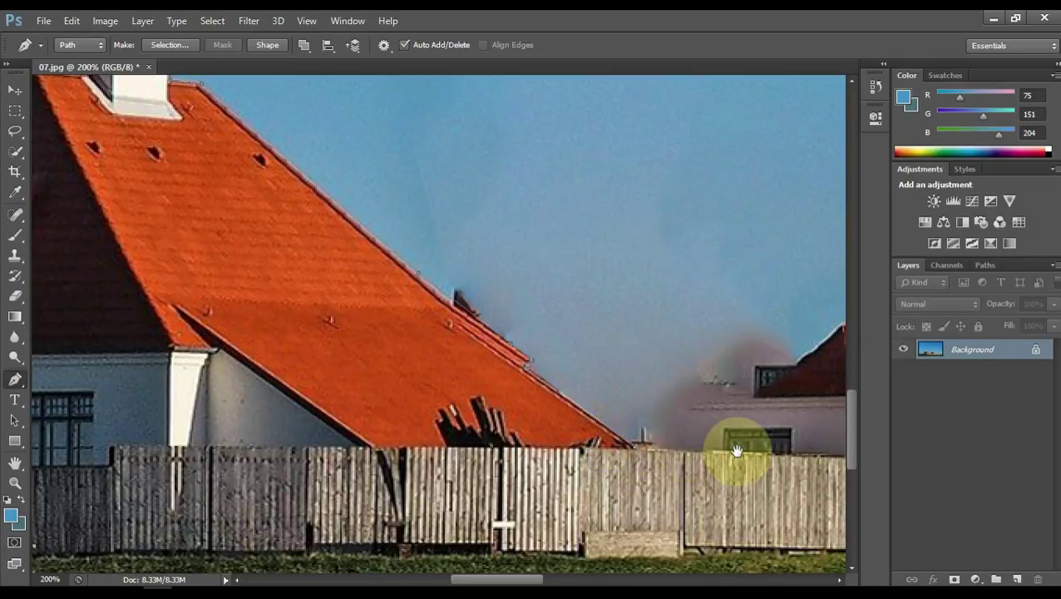
Extend the path across the gap along the fence, around the small window, and up the right house's roof to the chimney base
{"action": "left_click_drag", "start_coordinate": [739, 449], "coordinate": [439, 490]}
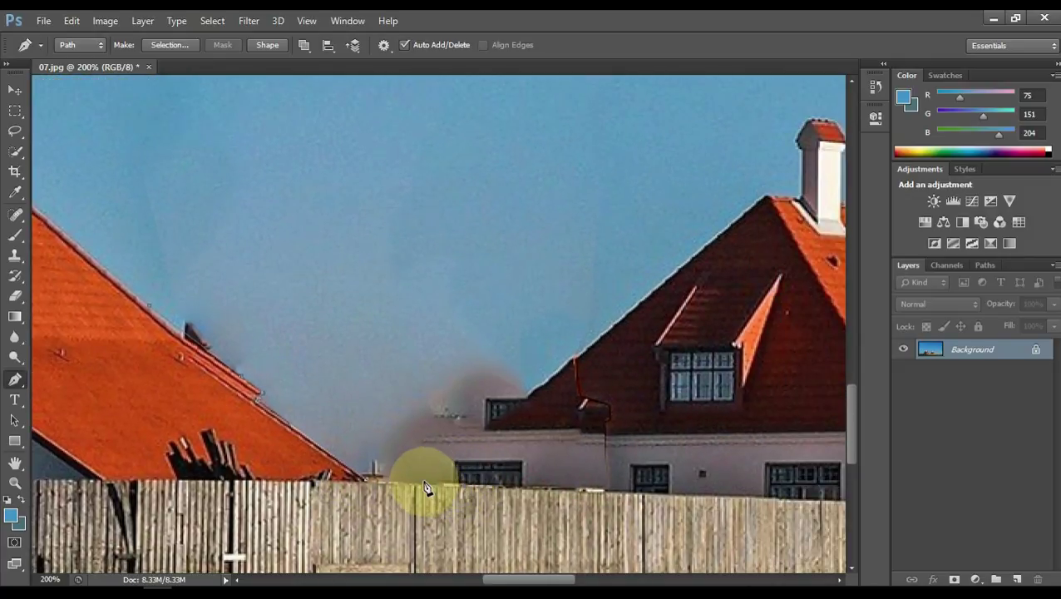
{"action": "left_click", "coordinate": [486, 430]}
{"action": "left_click", "coordinate": [490, 400]}
{"action": "left_click", "coordinate": [529, 400]}
{"action": "left_click_drag", "start_coordinate": [622, 351], "coordinate": [527, 478]}
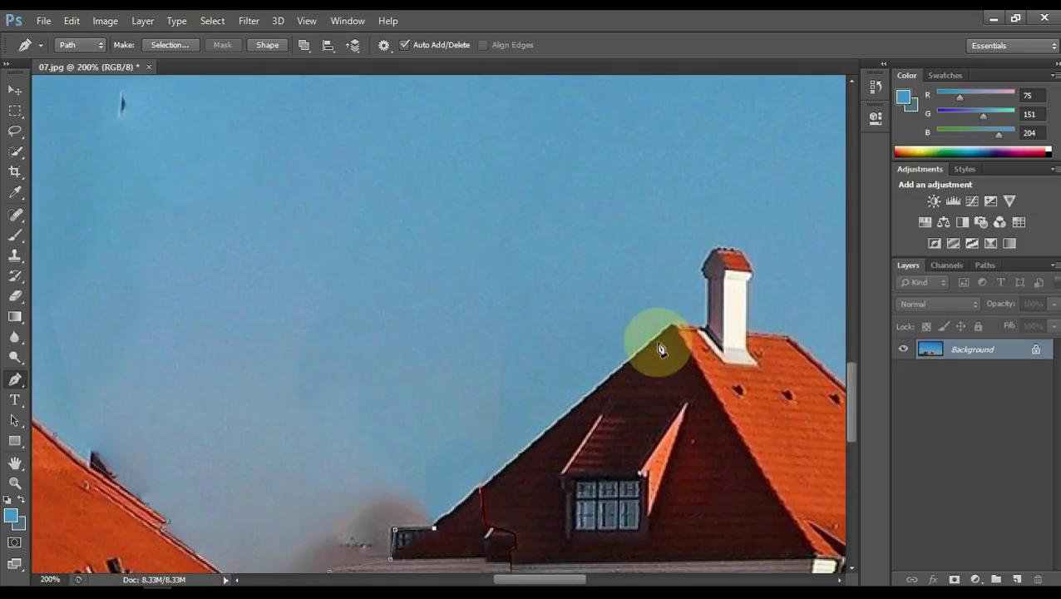
{"action": "left_click", "coordinate": [707, 325]}
Trace the path up the left side of the right house's chimney, over its cap, and onto its right side
{"action": "left_click_drag", "start_coordinate": [726, 308], "coordinate": [606, 428]}
{"action": "left_click", "coordinate": [588, 402]}
{"action": "left_click", "coordinate": [581, 393]}
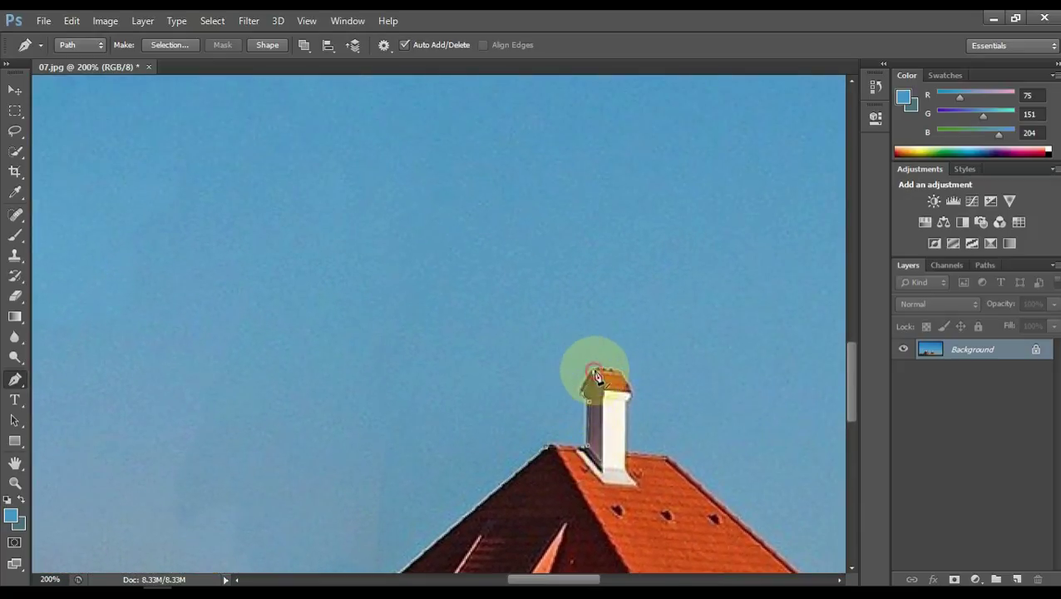
{"action": "left_click", "coordinate": [594, 372]}
{"action": "left_click", "coordinate": [620, 372]}
{"action": "left_click", "coordinate": [631, 393]}
{"action": "left_click", "coordinate": [629, 405]}
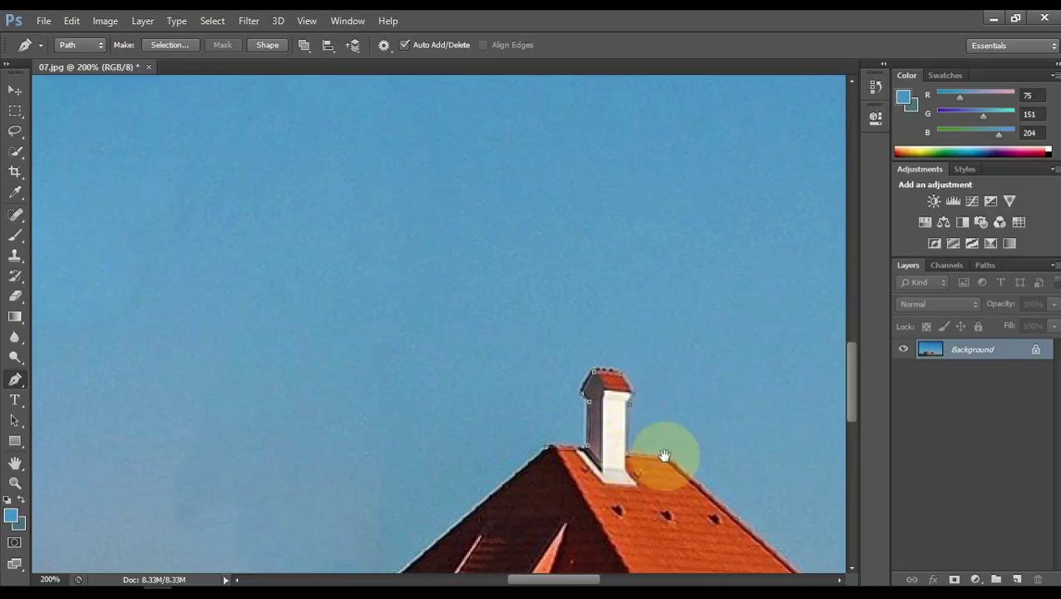
Continue the path along the right house's ridge and down the orange roof's right slope
{"action": "left_click_drag", "start_coordinate": [667, 454], "coordinate": [375, 358]}
{"action": "left_click", "coordinate": [501, 461]}
{"action": "left_click_drag", "start_coordinate": [575, 498], "coordinate": [362, 317]}
{"action": "left_click", "coordinate": [432, 405]}
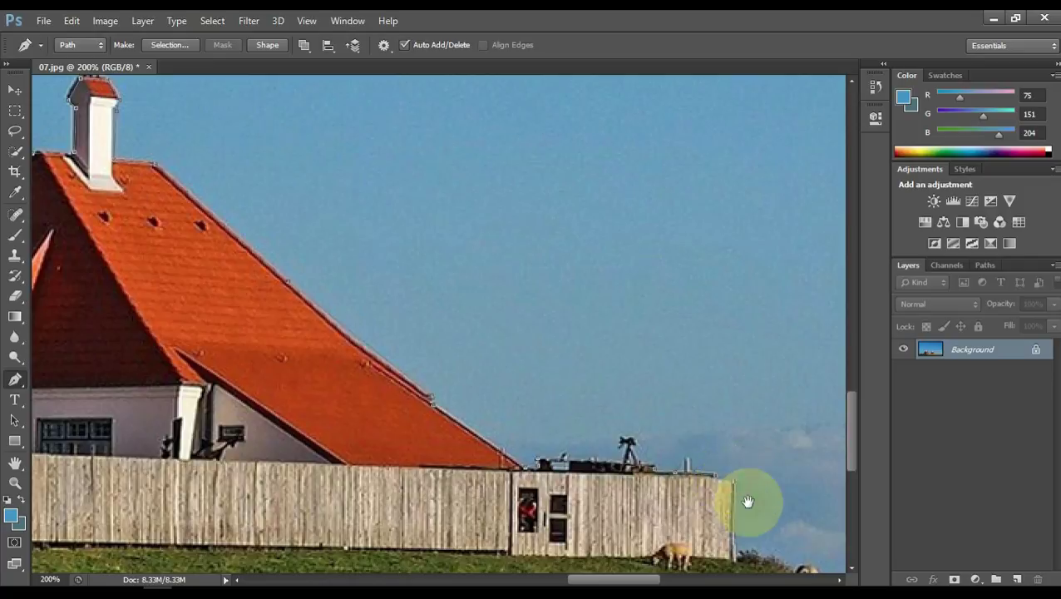
Trace the path past the wooden fence's end and along the grass hilltop, following the sheep and bushes against the sky
{"action": "left_click_drag", "start_coordinate": [747, 502], "coordinate": [603, 387]}
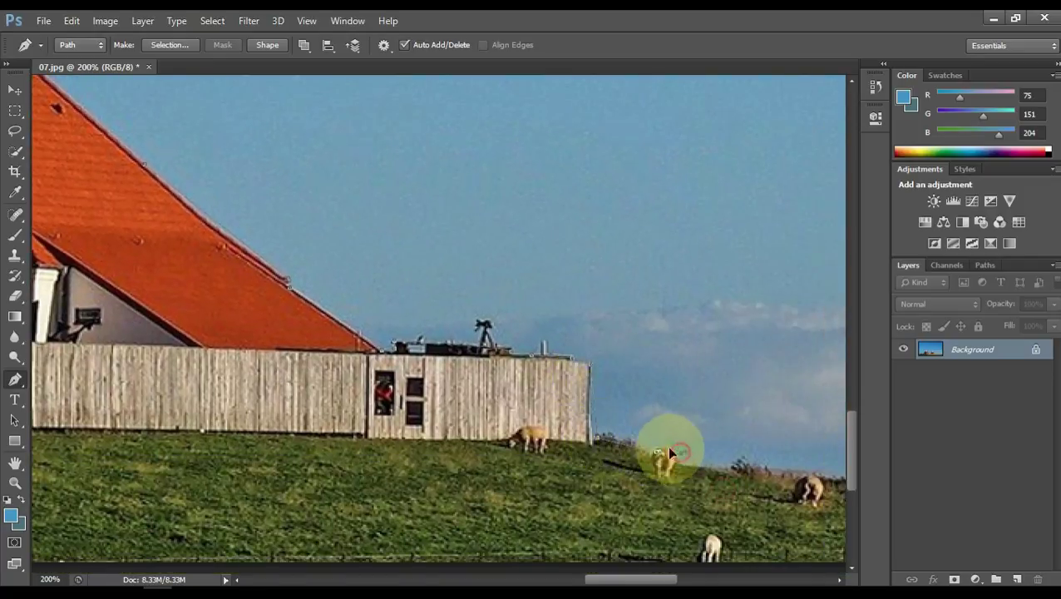
{"action": "left_click_drag", "start_coordinate": [670, 443], "coordinate": [374, 431]}
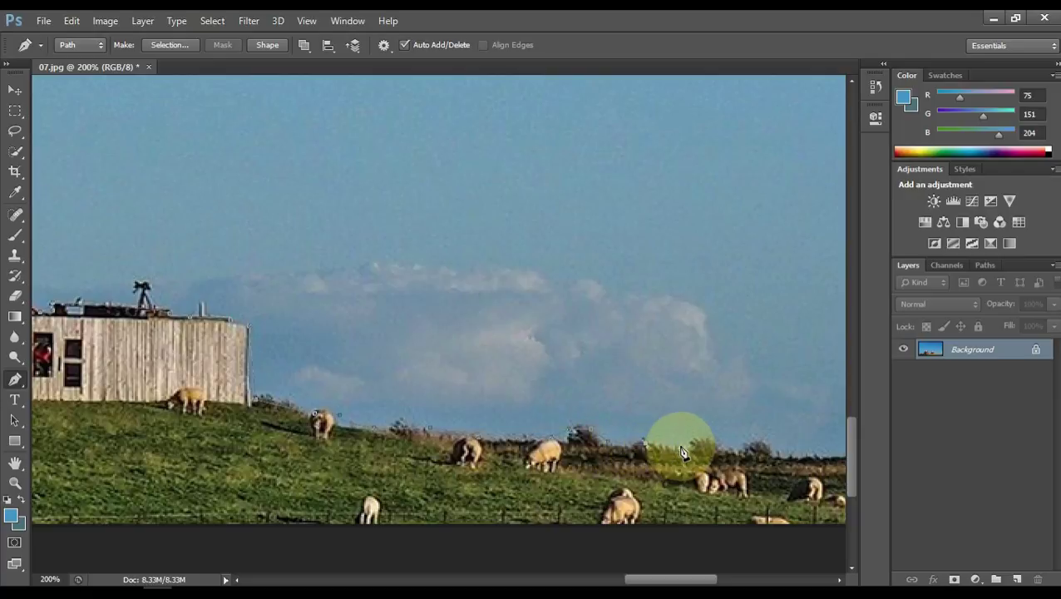
{"action": "left_click_drag", "start_coordinate": [679, 438], "coordinate": [397, 421]}
{"action": "left_click", "coordinate": [421, 442]}
{"action": "left_click", "coordinate": [441, 447]}
{"action": "left_click", "coordinate": [460, 453]}
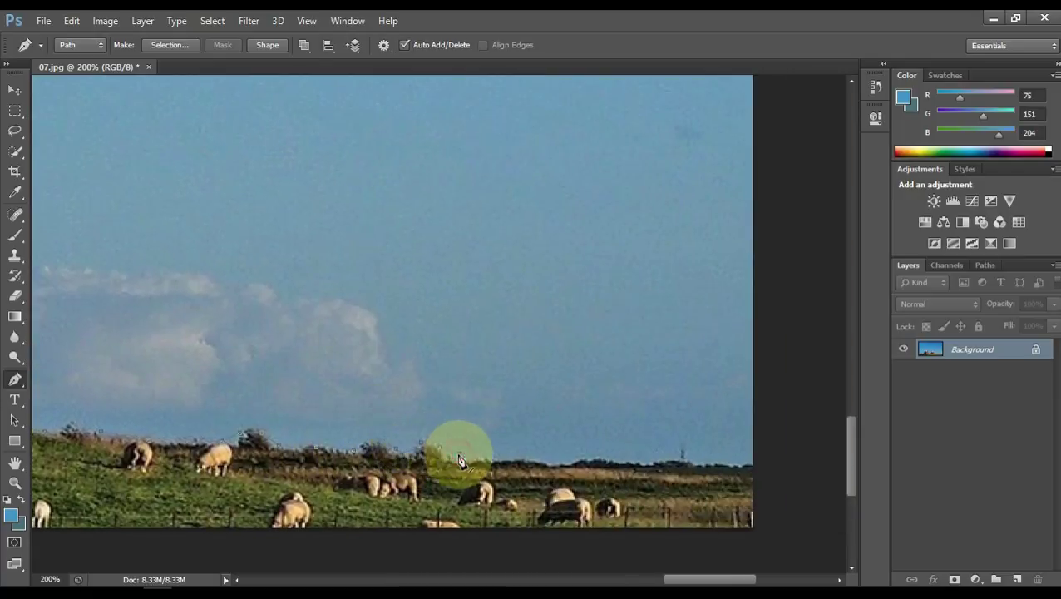
Trace the path along the remaining distant horizon to the photo's right edge and down past its lower corner
{"action": "left_click", "coordinate": [502, 462]}
{"action": "left_click", "coordinate": [562, 462]}
{"action": "left_click", "coordinate": [600, 461]}
{"action": "left_click", "coordinate": [661, 463]}
{"action": "left_click", "coordinate": [725, 466]}
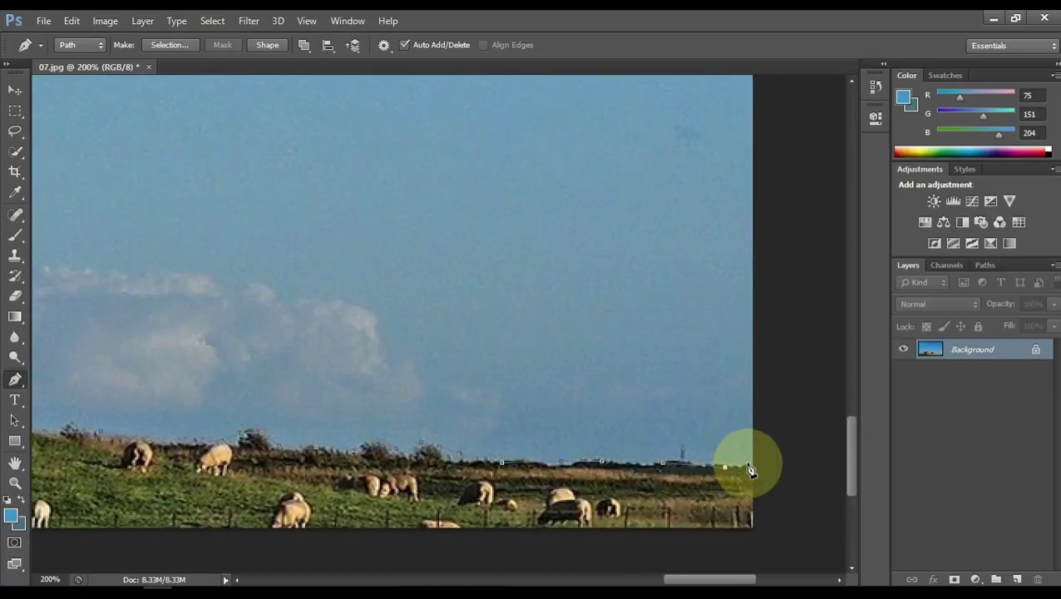
{"action": "left_click", "coordinate": [754, 465]}
{"action": "left_click", "coordinate": [761, 532]}
Run the path beneath the photo's lower edge to its lower-left corner and close it at the starting point
{"action": "left_click_drag", "start_coordinate": [558, 517], "coordinate": [777, 374]}
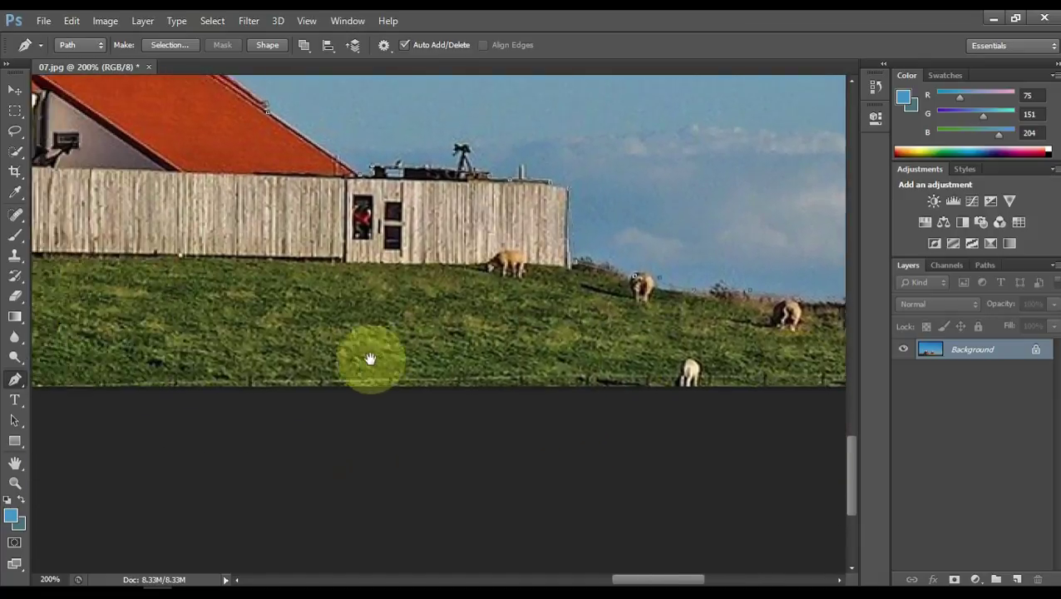
{"action": "left_click_drag", "start_coordinate": [161, 369], "coordinate": [724, 438]}
{"action": "left_click_drag", "start_coordinate": [149, 419], "coordinate": [737, 435]}
{"action": "key", "text": "z"}
{"action": "left_click", "coordinate": [367, 398], "text": "alt"}
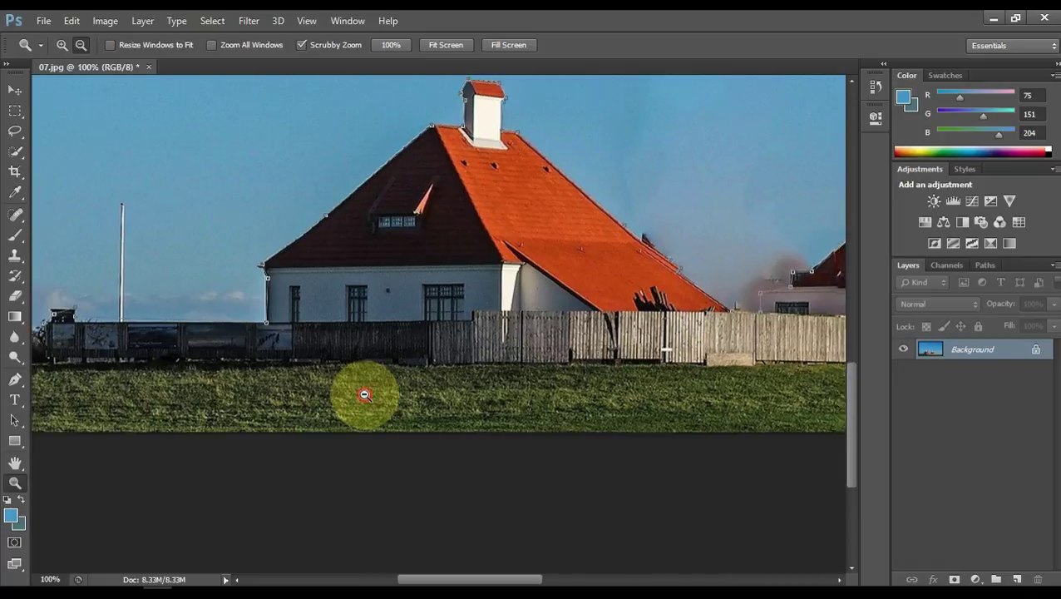
{"action": "left_click", "coordinate": [365, 393], "text": "alt"}
{"action": "left_click_drag", "start_coordinate": [217, 379], "coordinate": [295, 398]}
{"action": "key", "text": "p"}
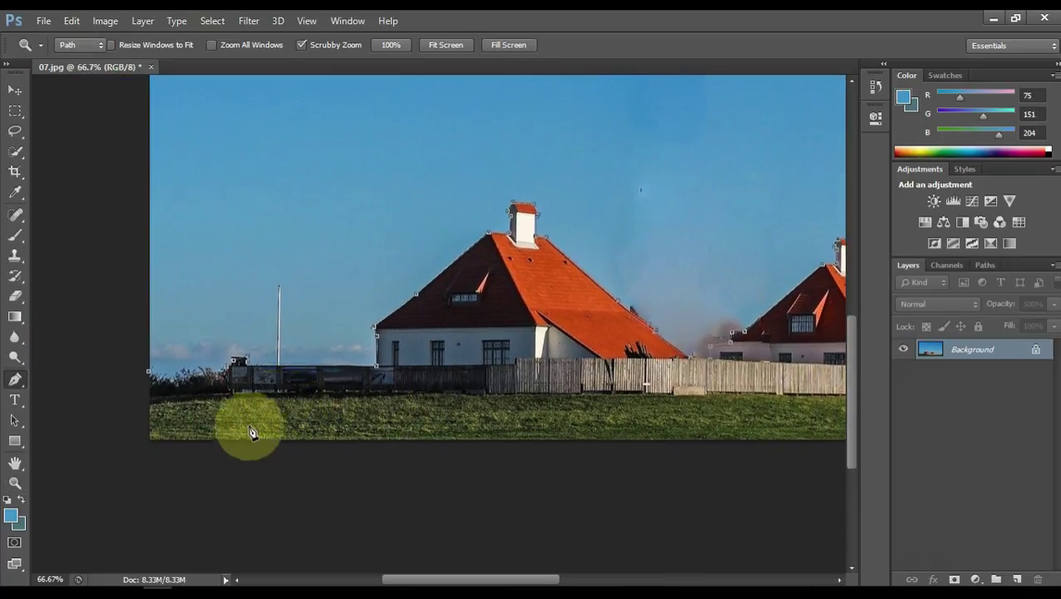
{"action": "left_click", "coordinate": [147, 448]}
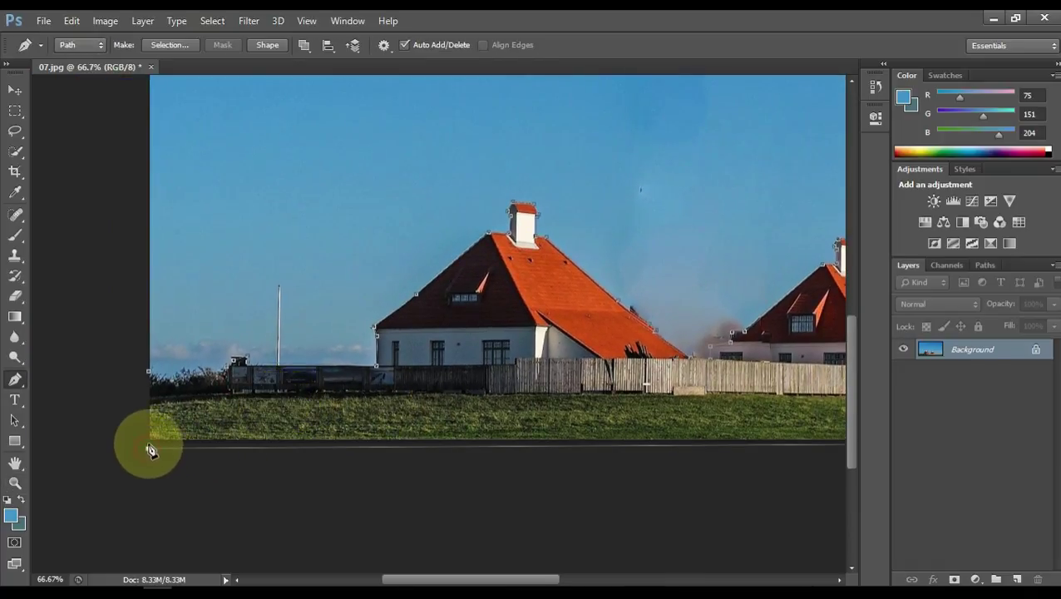
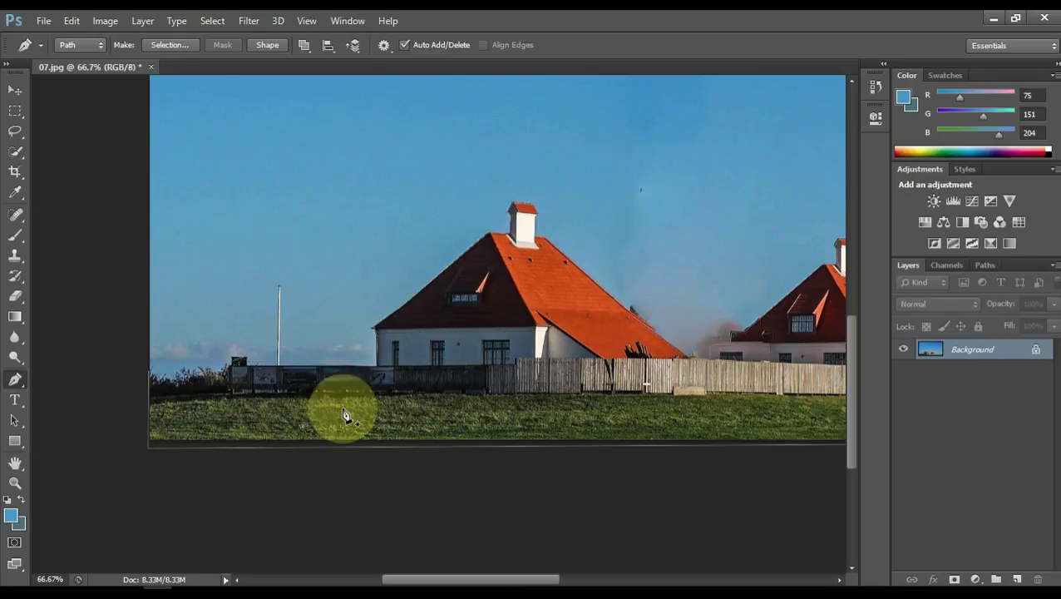
Convert the closed path into a new anti-aliased selection with a 0-pixel feather and invert it to cover the sky
{"action": "right_click", "coordinate": [437, 398]}
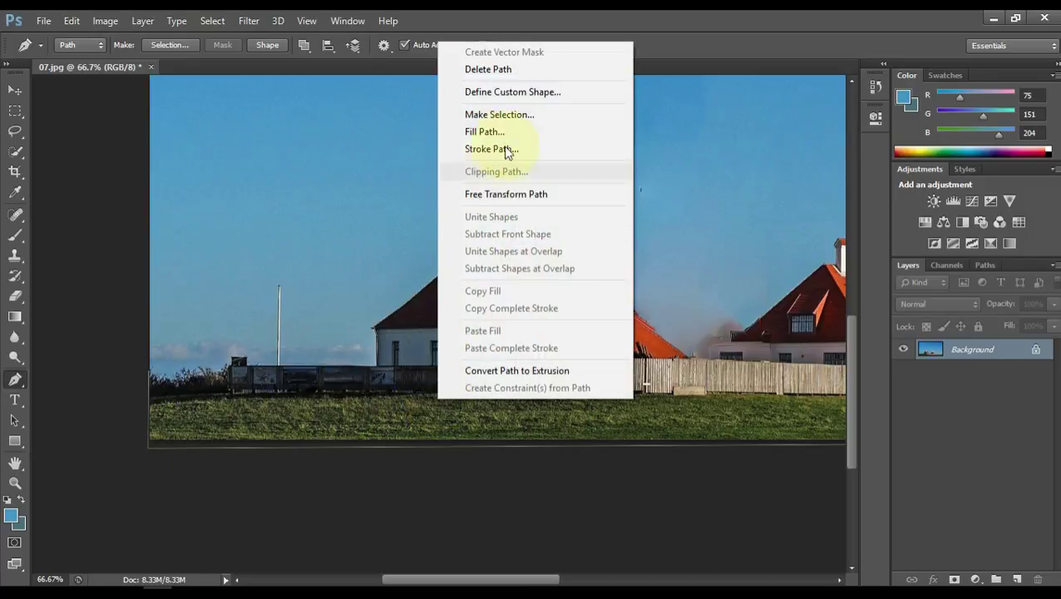
{"action": "left_click", "coordinate": [515, 117]}
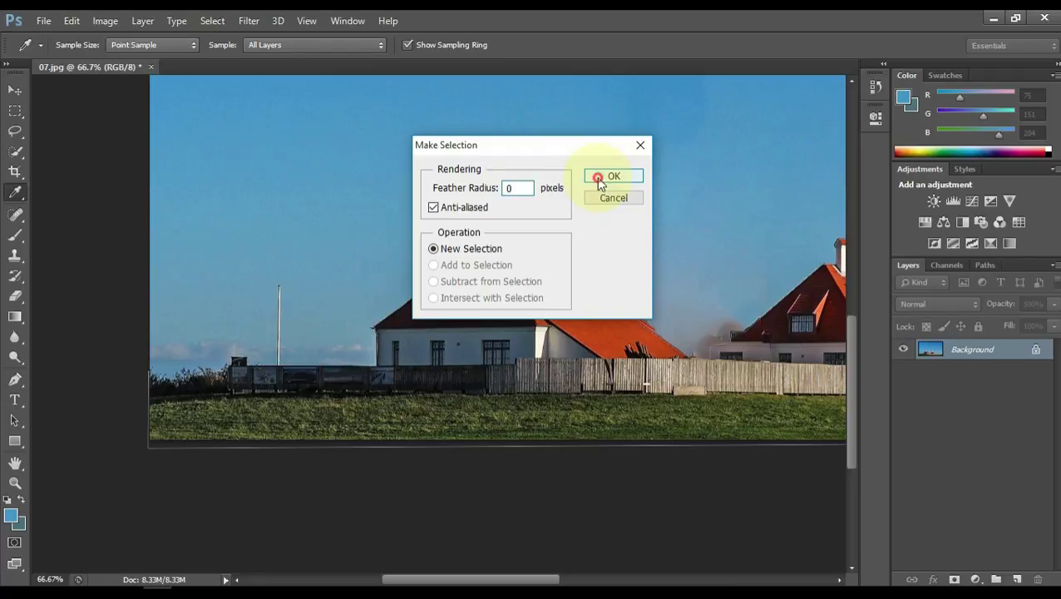
{"action": "left_click", "coordinate": [598, 177]}
{"action": "key", "text": "z"}
{"action": "left_click", "coordinate": [472, 330], "text": "alt"}
{"action": "left_click_drag", "start_coordinate": [473, 331], "coordinate": [450, 382]}
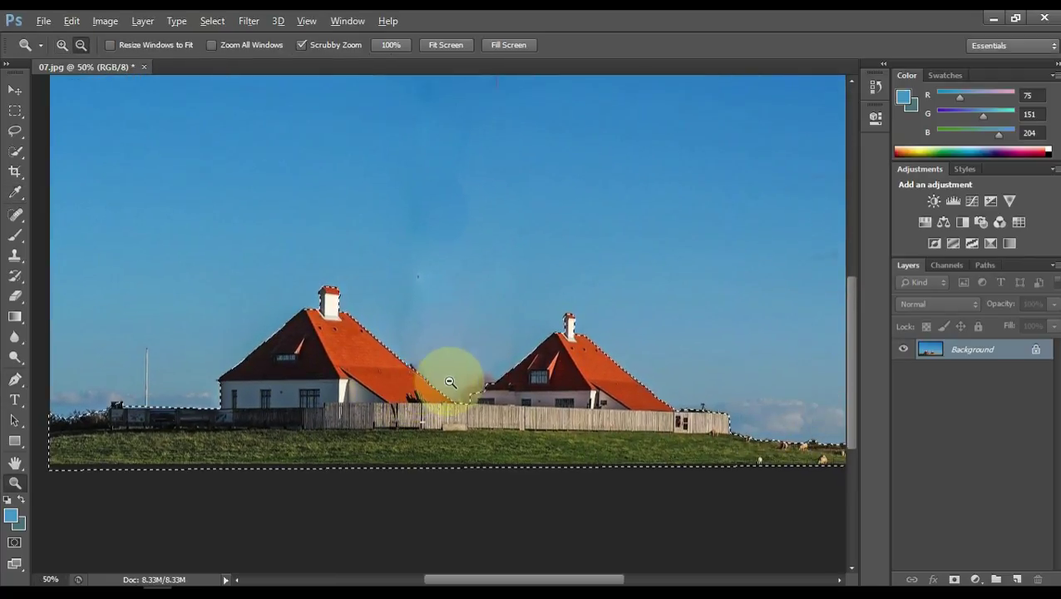
{"action": "left_click", "coordinate": [450, 381], "text": "alt"}
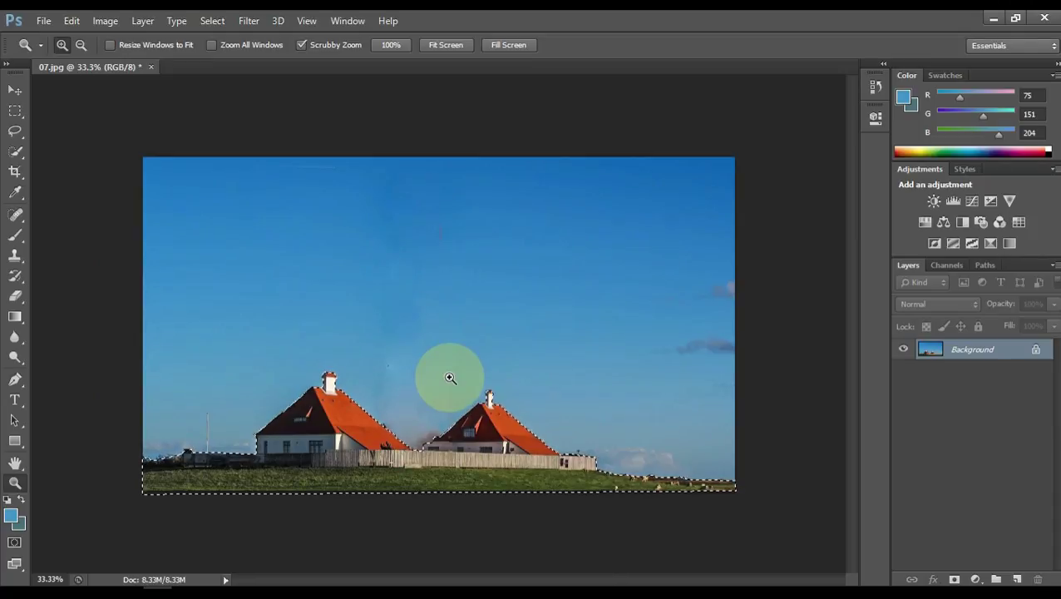
{"action": "key", "text": "ctrl+shift+i"}
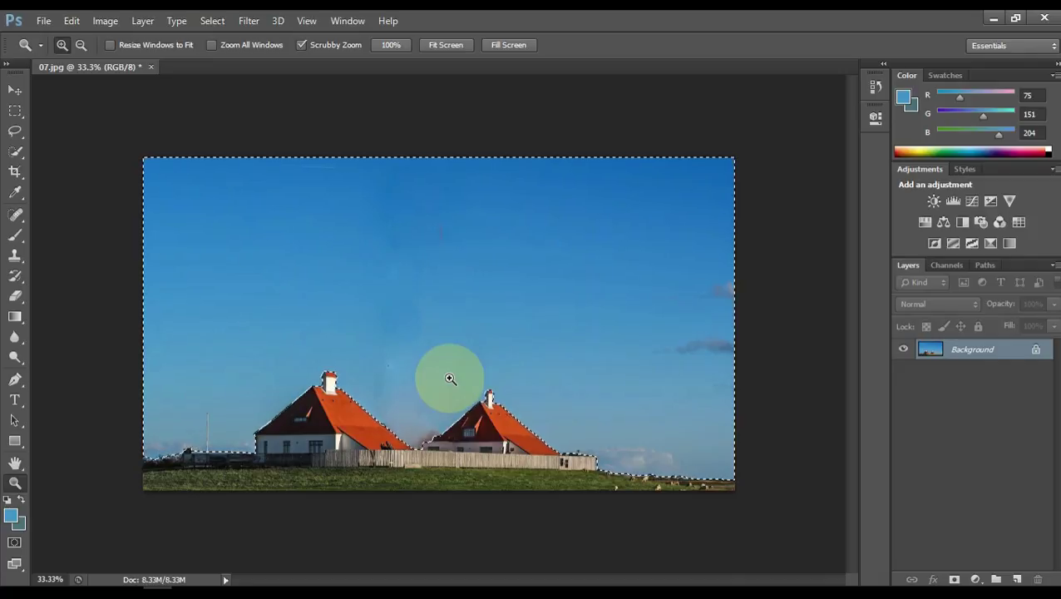
Convert the Background into the regular layer Layer 0 and delete the selected sky
{"action": "double_click", "coordinate": [982, 344]}
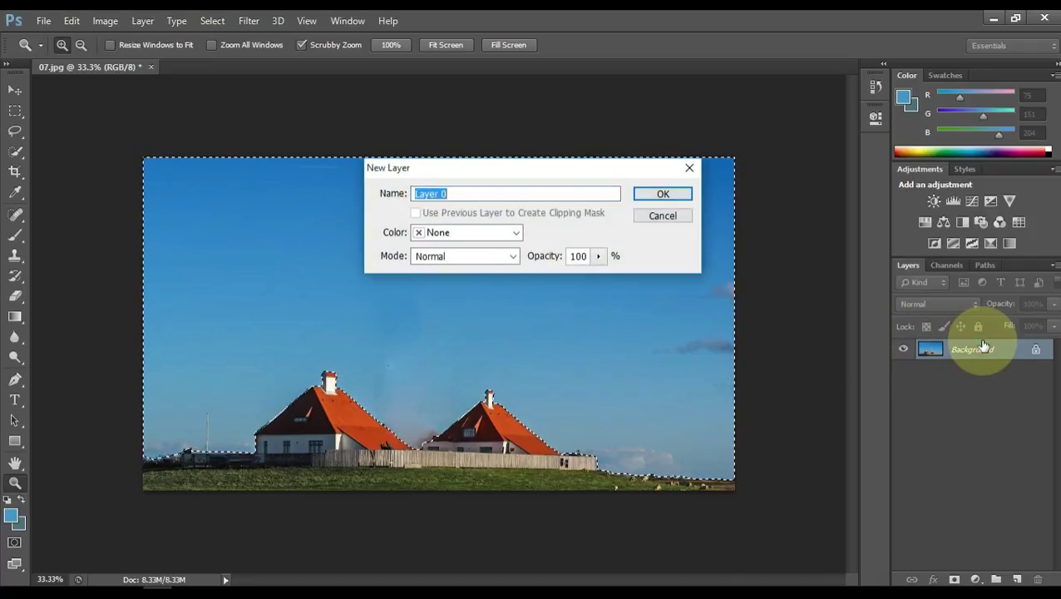
{"action": "left_click", "coordinate": [677, 193]}
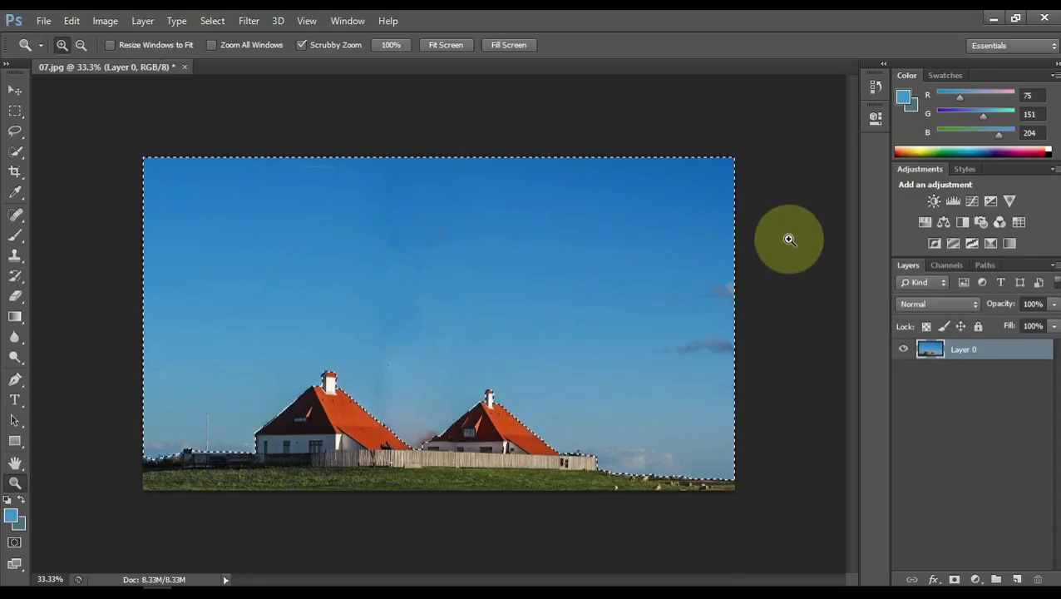
{"action": "key", "text": "Delete"}
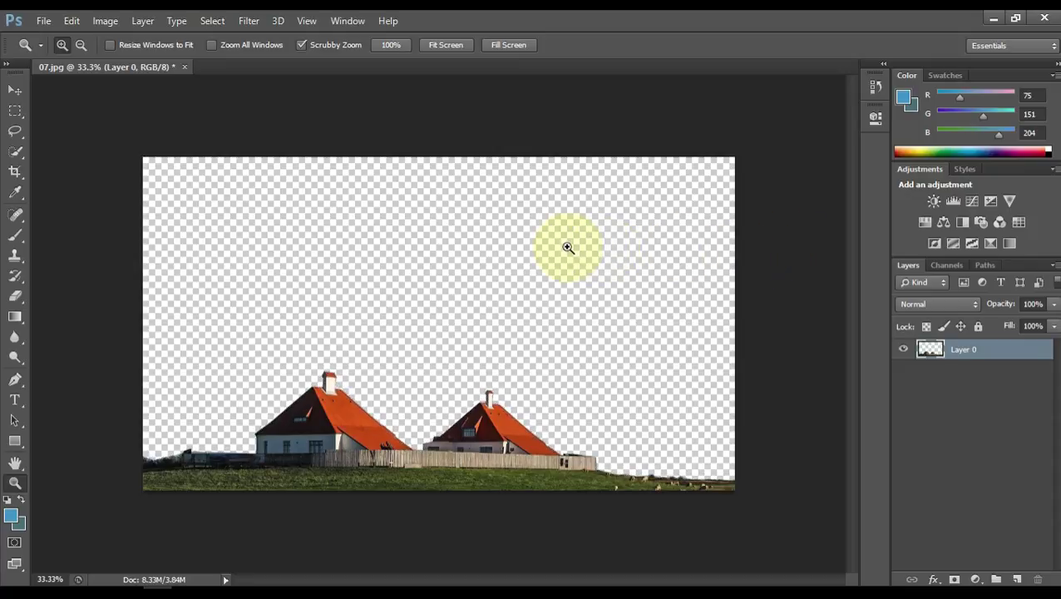
Save a PNG copy of the cutout houses and ground as 06.png in New folder (3), and close 07.jpg without saving changes
{"action": "left_click", "coordinate": [43, 21]}
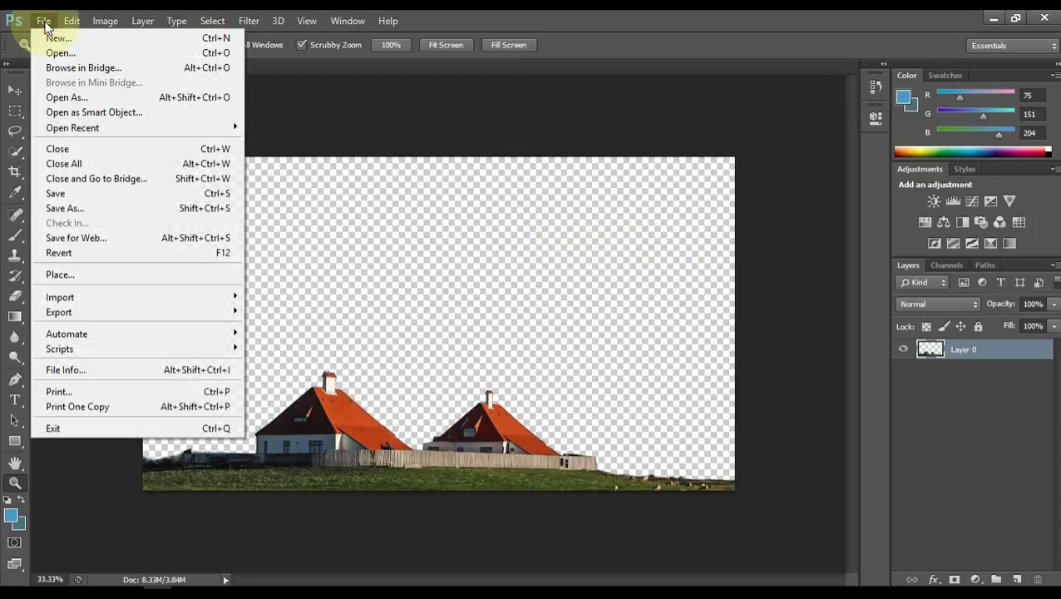
{"action": "left_click", "coordinate": [90, 207]}
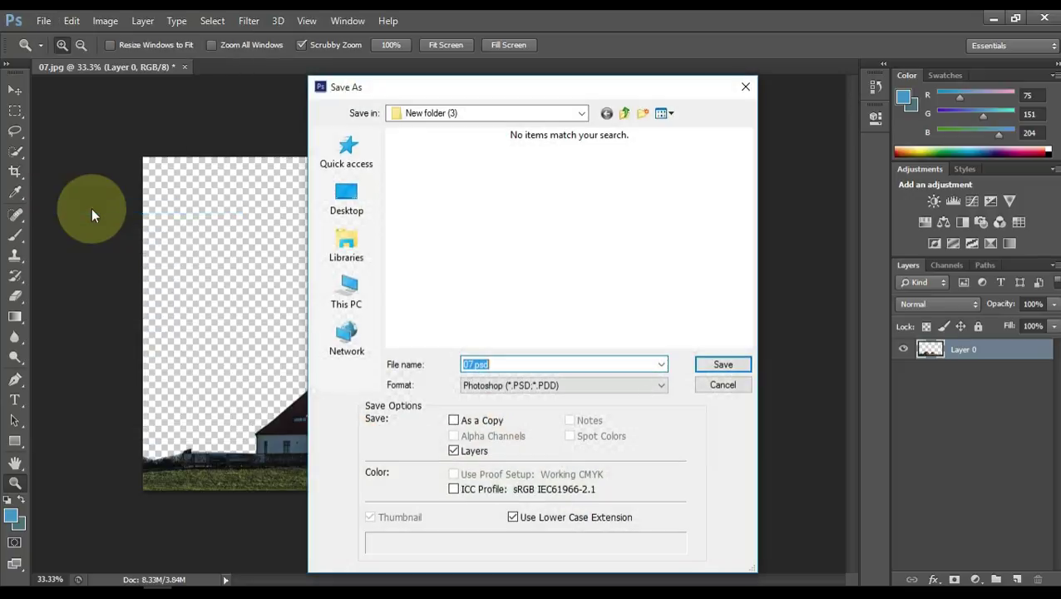
{"action": "left_click", "coordinate": [542, 391]}
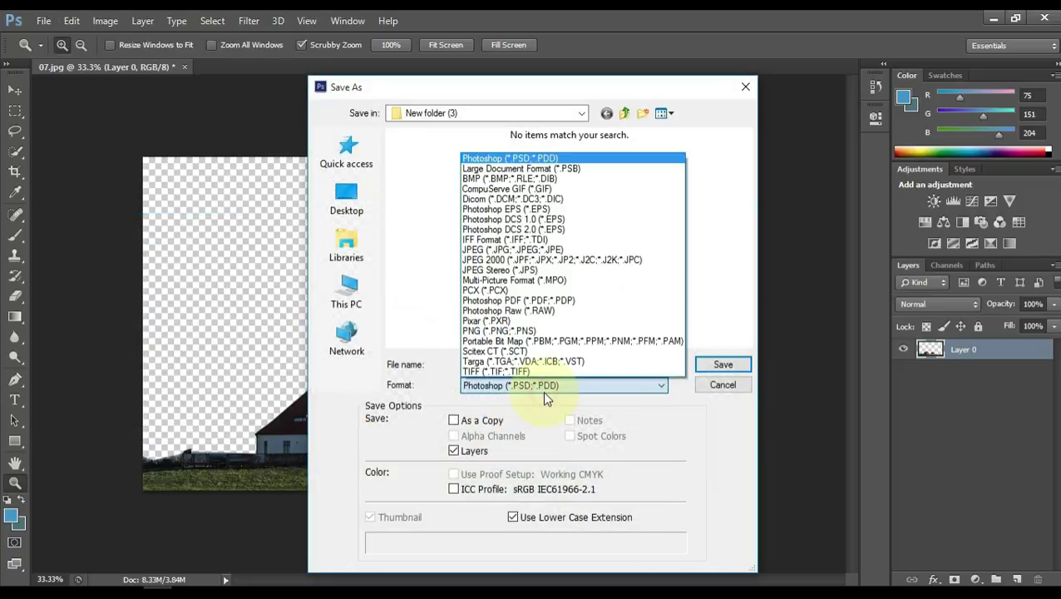
{"action": "left_click", "coordinate": [533, 337]}
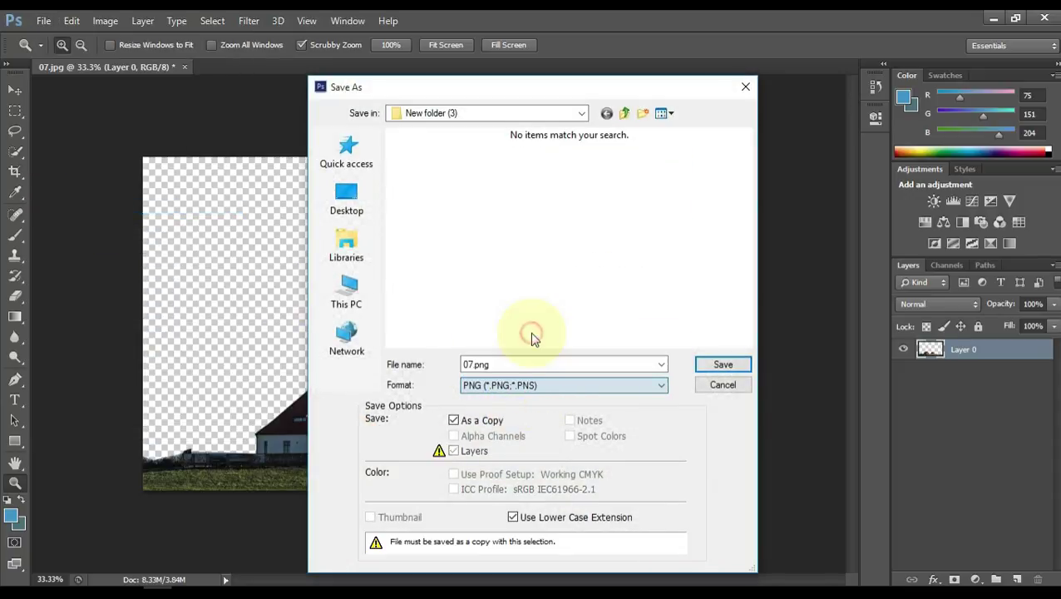
{"action": "left_click", "coordinate": [472, 367]}
{"action": "key", "text": "BackSpace"}
{"action": "type", "text": "6"}
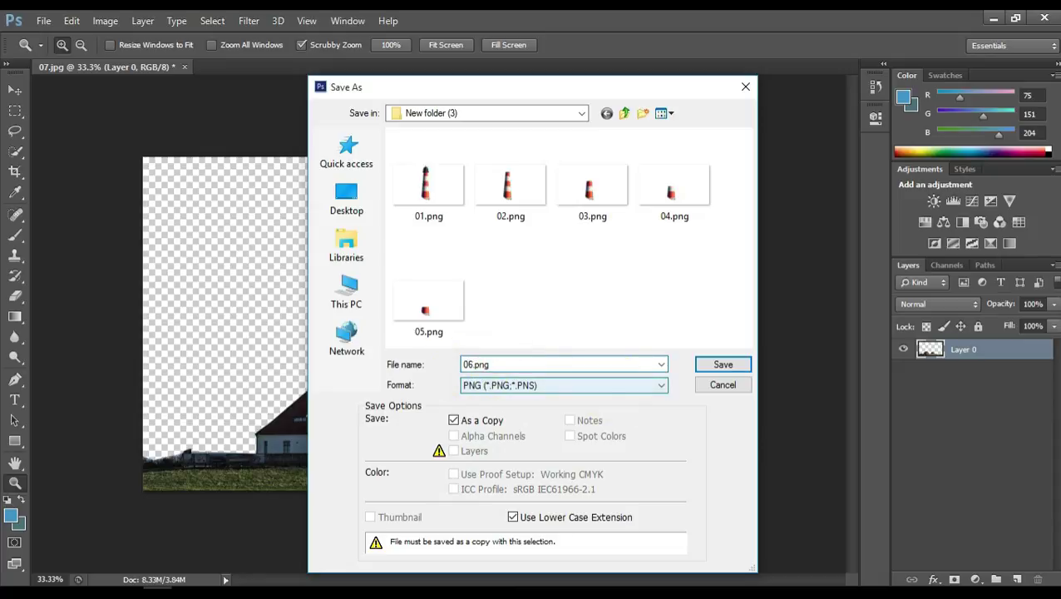
{"action": "key", "text": "Return"}
{"action": "left_click", "coordinate": [188, 65]}
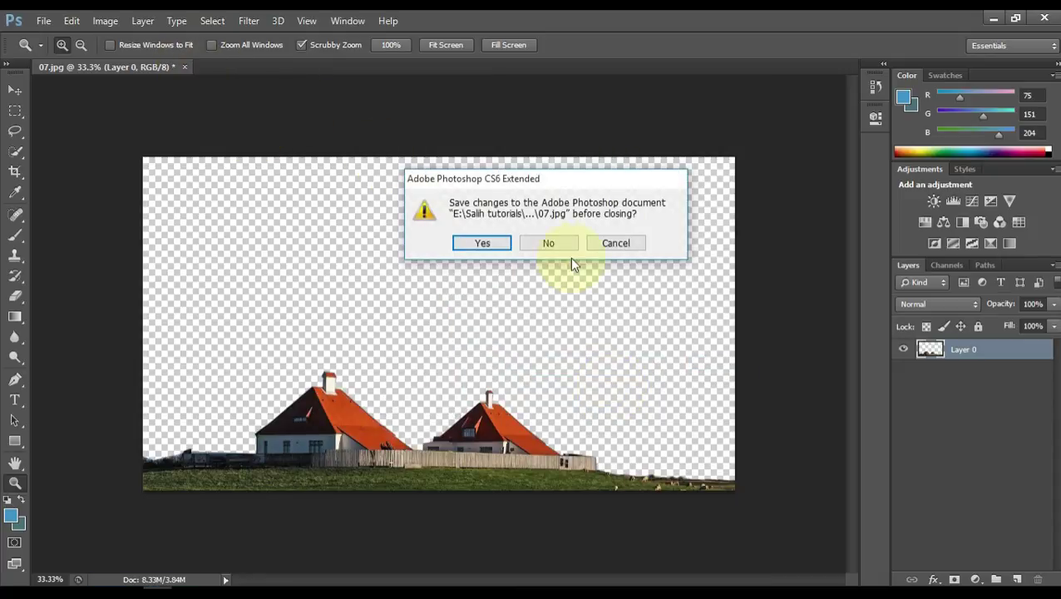
{"action": "left_click", "coordinate": [554, 244]}
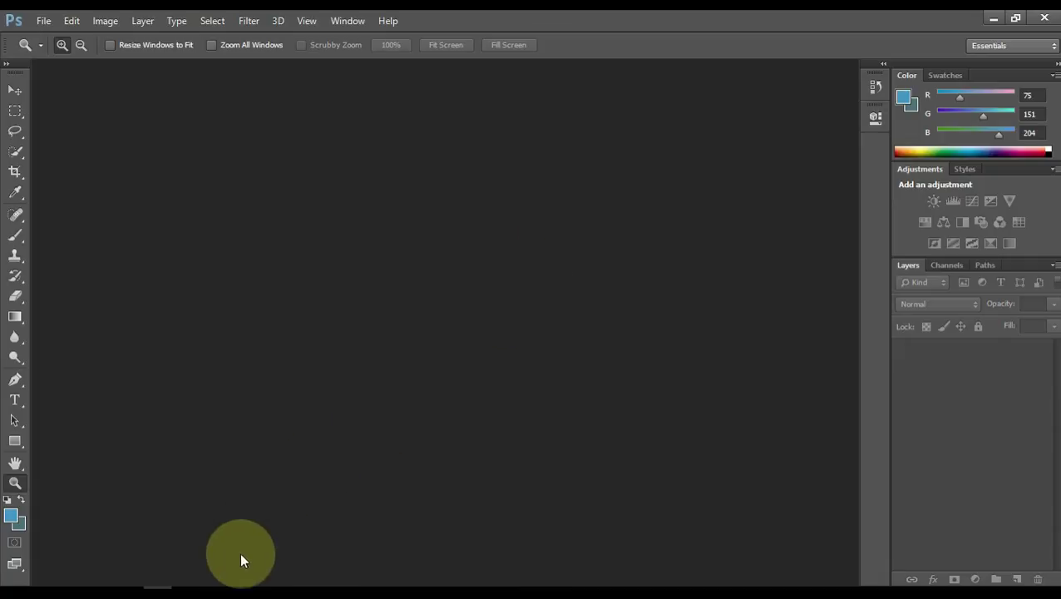
Switch to Wondershare Filmora and import 01.png through 06.png, 07.jpg and Lighthouse.jpg from New folder (3)
{"action": "left_click", "coordinate": [196, 595]}
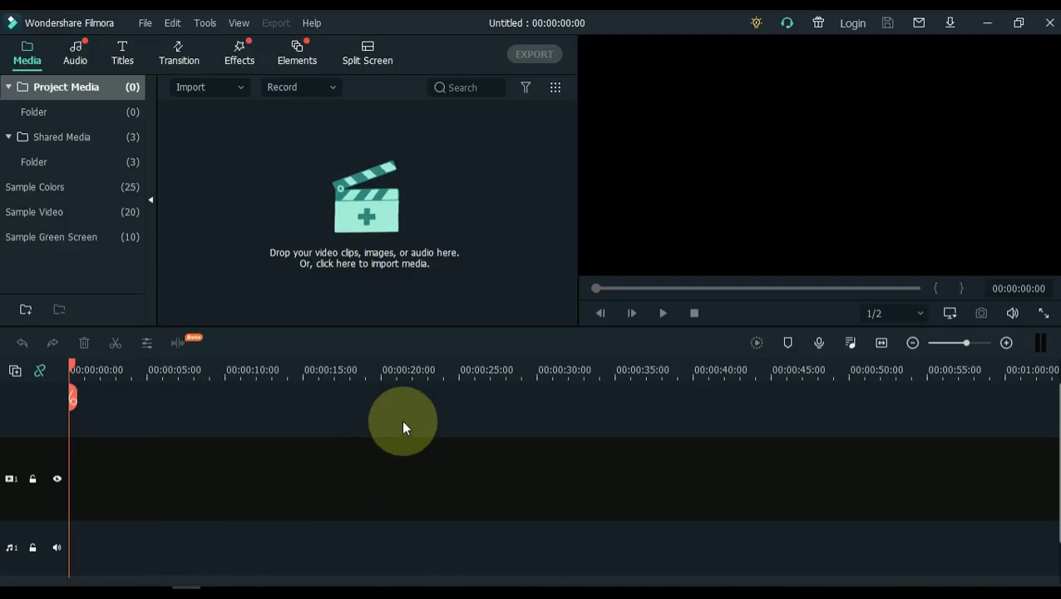
{"action": "left_click", "coordinate": [350, 241]}
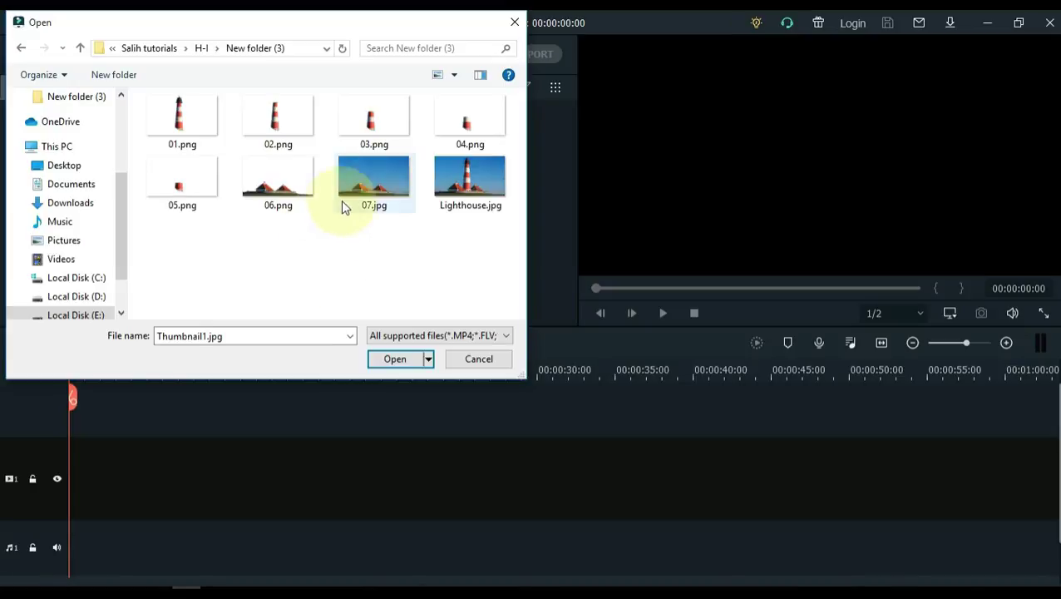
{"action": "left_click_drag", "start_coordinate": [160, 232], "coordinate": [483, 127]}
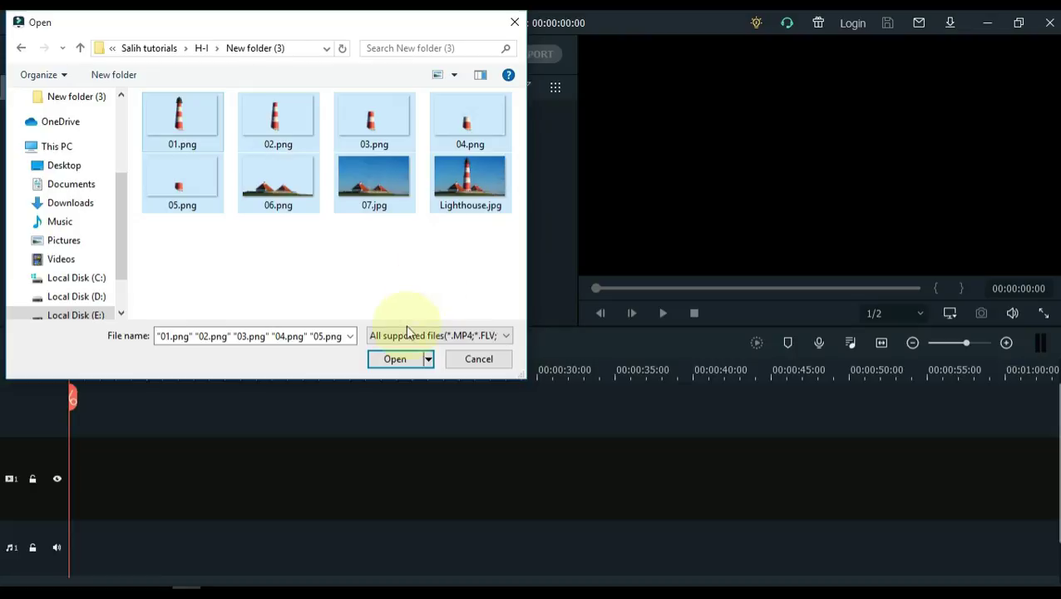
{"action": "left_click", "coordinate": [395, 356]}
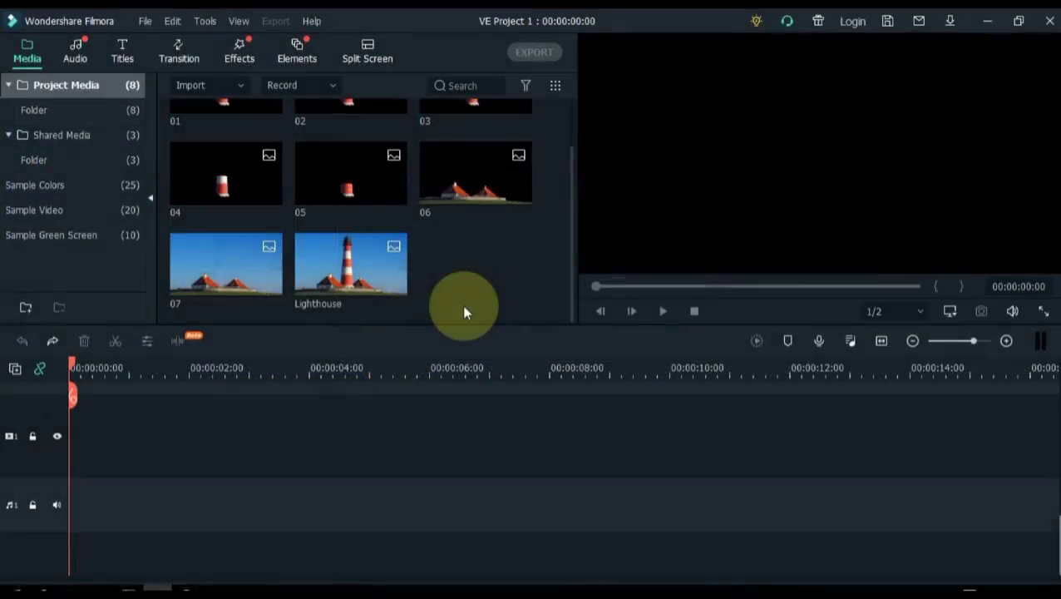
Place image 07 on video track 1 and image 05 on video track 2, both starting at 00:00:00:00
{"action": "left_click_drag", "start_coordinate": [220, 277], "coordinate": [63, 453]}
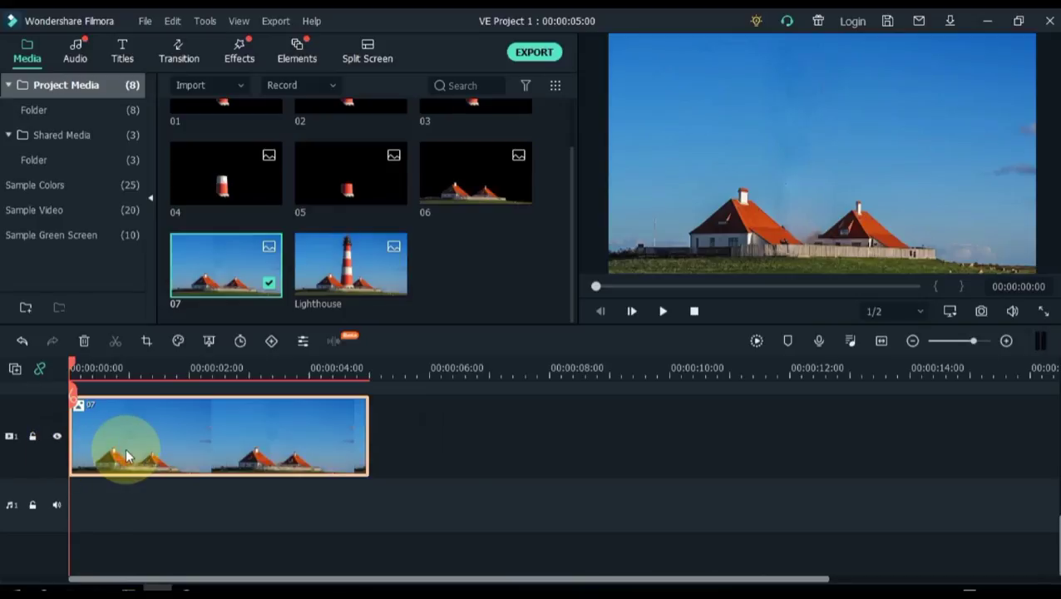
{"action": "scroll", "coordinate": [127, 456], "scroll_direction": "up", "scroll_amount": 3}
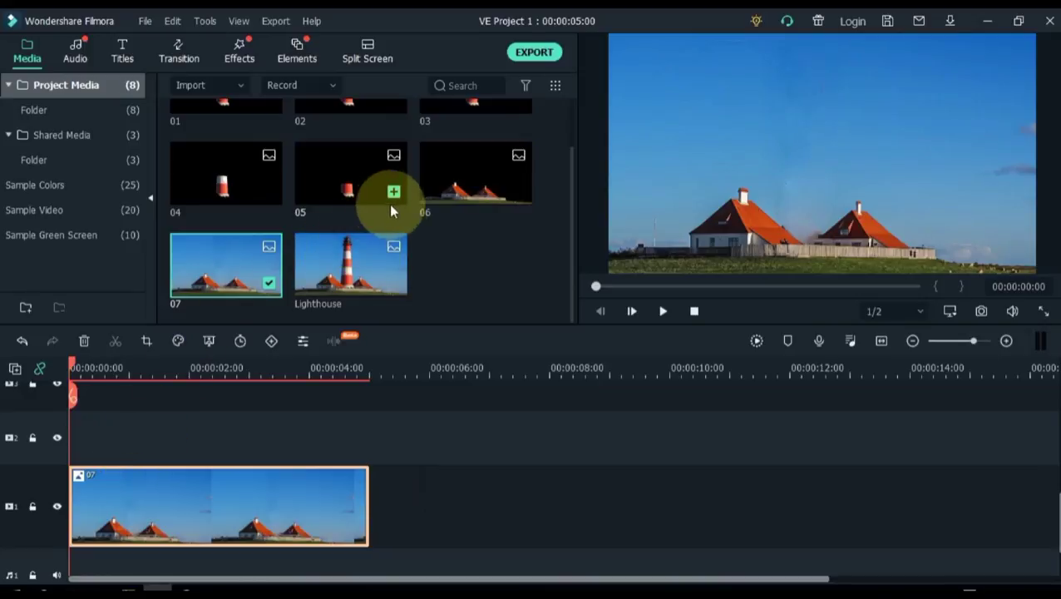
{"action": "left_click", "coordinate": [342, 196]}
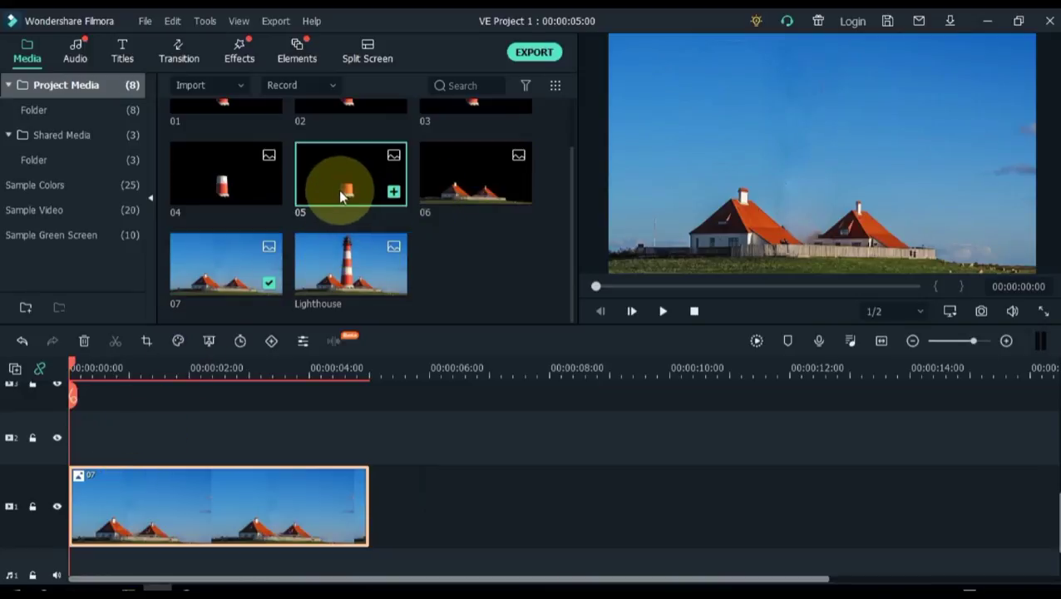
{"action": "left_click_drag", "start_coordinate": [339, 180], "coordinate": [49, 455]}
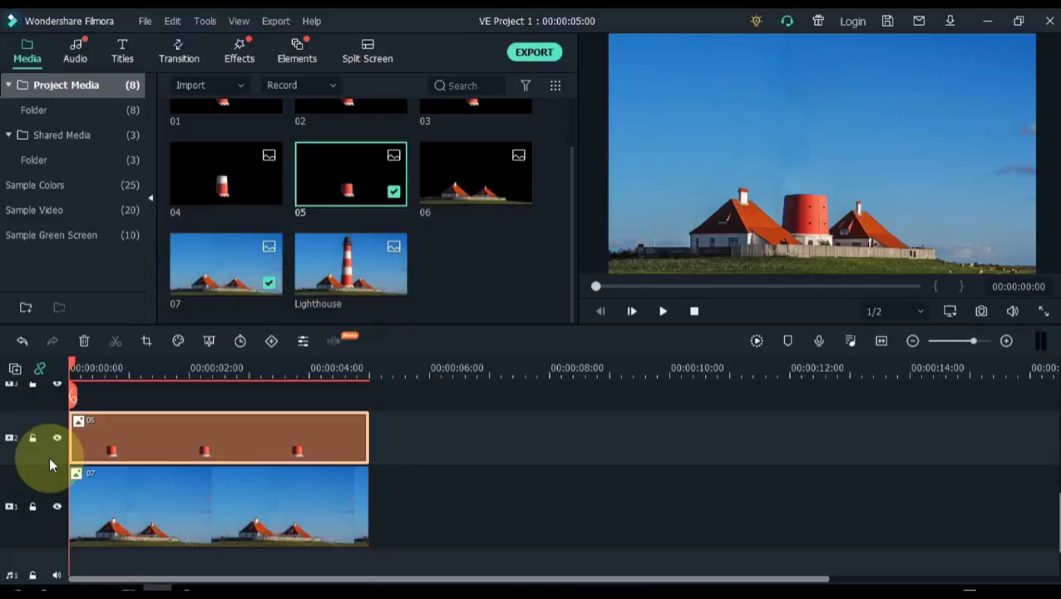
Place image 04 on video track 3 and image 03 on video track 4, both at the timeline's start
{"action": "scroll", "coordinate": [115, 441], "scroll_direction": "up", "scroll_amount": 3}
{"action": "left_click_drag", "start_coordinate": [212, 188], "coordinate": [58, 459]}
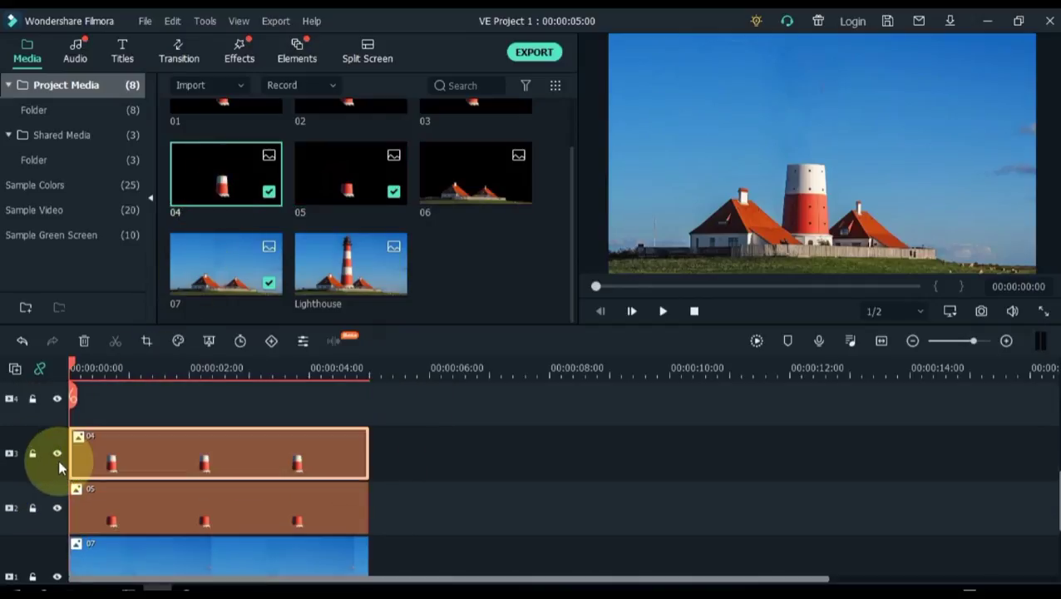
{"action": "scroll", "coordinate": [75, 465], "scroll_direction": "up", "scroll_amount": 1}
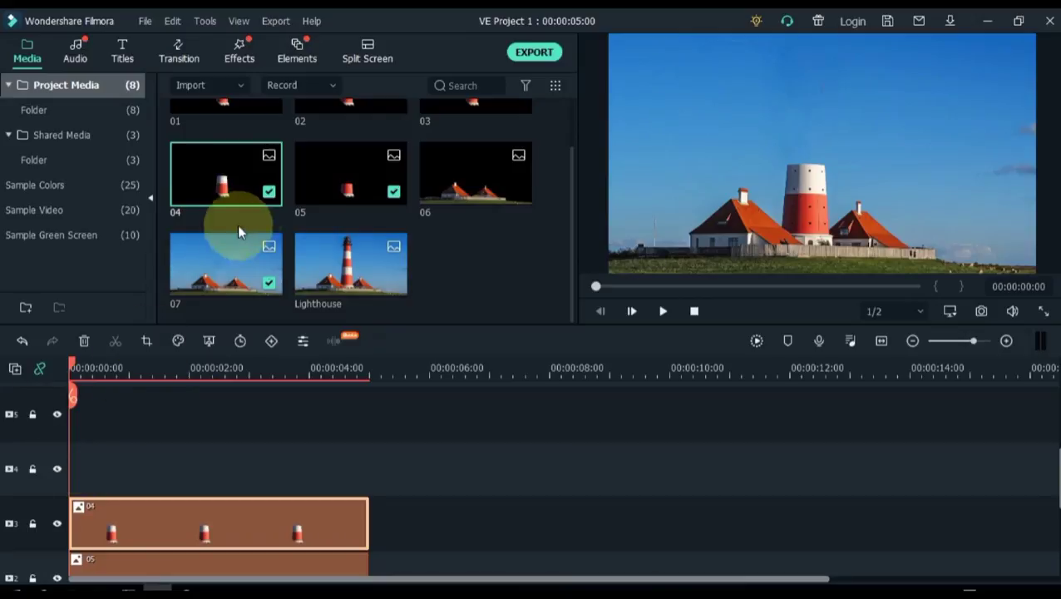
{"action": "scroll", "coordinate": [249, 212], "scroll_direction": "up", "scroll_amount": 2}
{"action": "left_click_drag", "start_coordinate": [456, 167], "coordinate": [35, 482]}
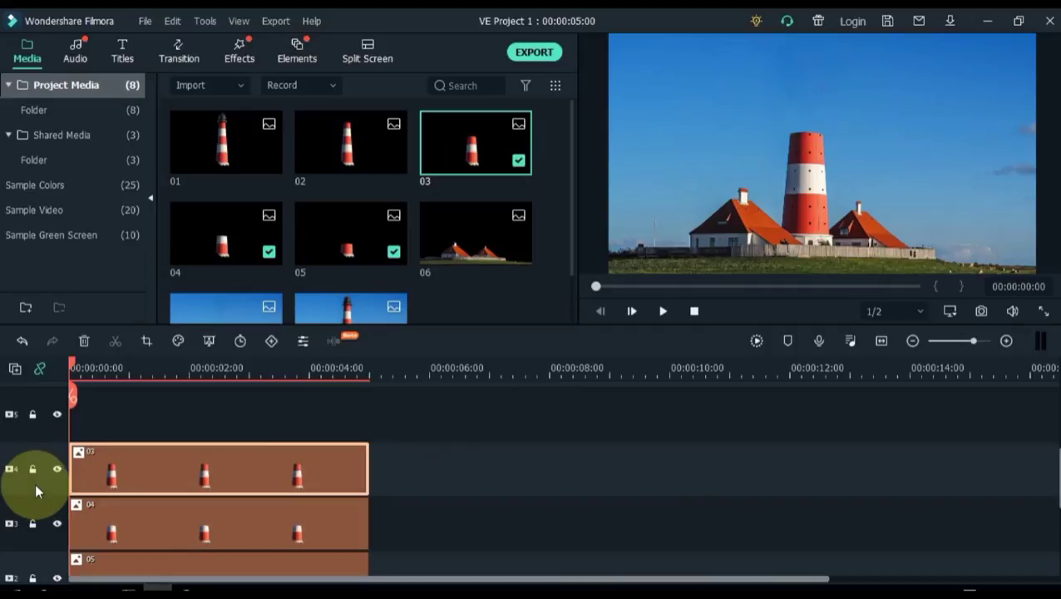
Place image 02 on video track 5 and the full lighthouse image 01 on video track 6, both at the timeline's start
{"action": "left_click_drag", "start_coordinate": [343, 152], "coordinate": [69, 411]}
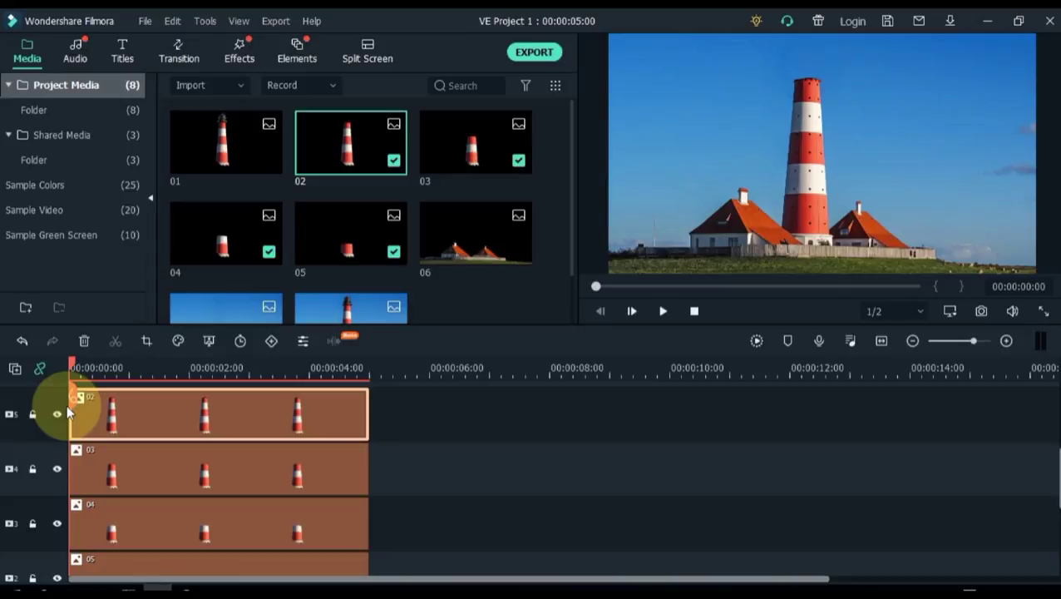
{"action": "left_click_drag", "start_coordinate": [232, 145], "coordinate": [58, 469]}
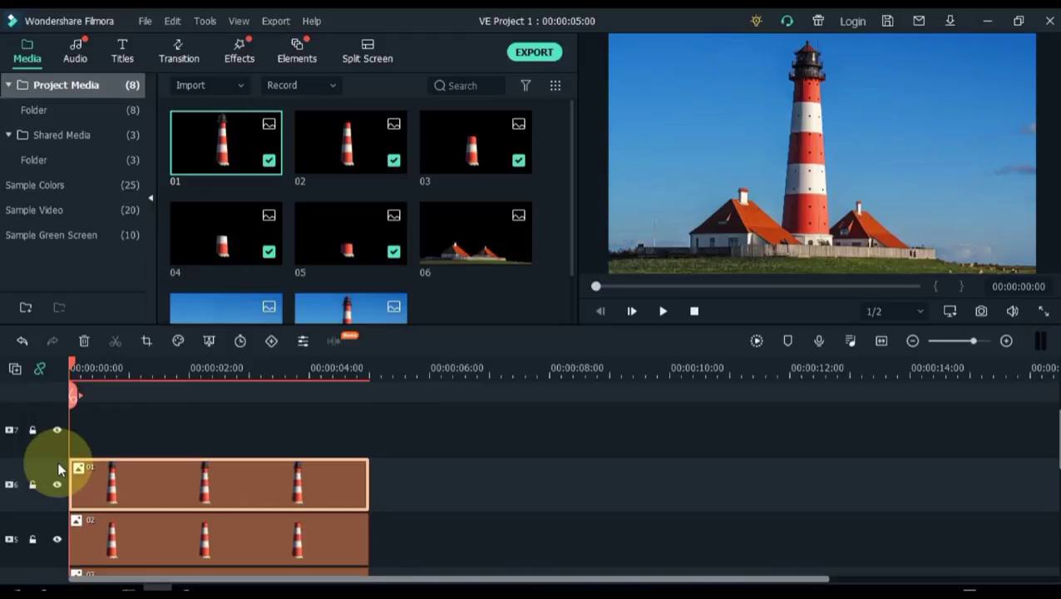
{"action": "scroll", "coordinate": [264, 236], "scroll_direction": "down", "scroll_amount": 1}
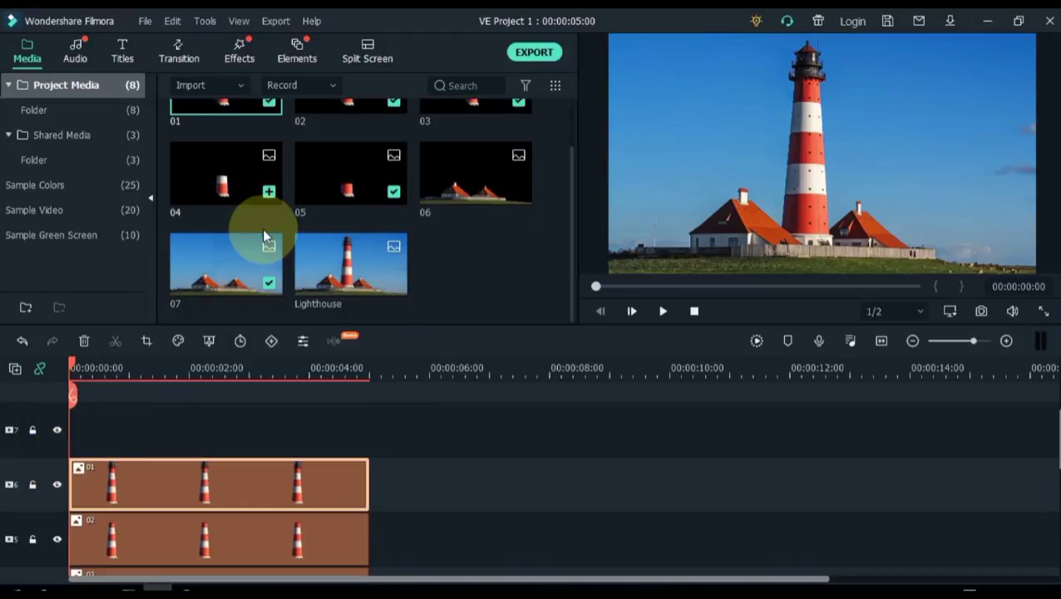
Place image 06 on video track 7 at the timeline's start
{"action": "left_click", "coordinate": [478, 181]}
{"action": "left_click_drag", "start_coordinate": [477, 170], "coordinate": [59, 451]}
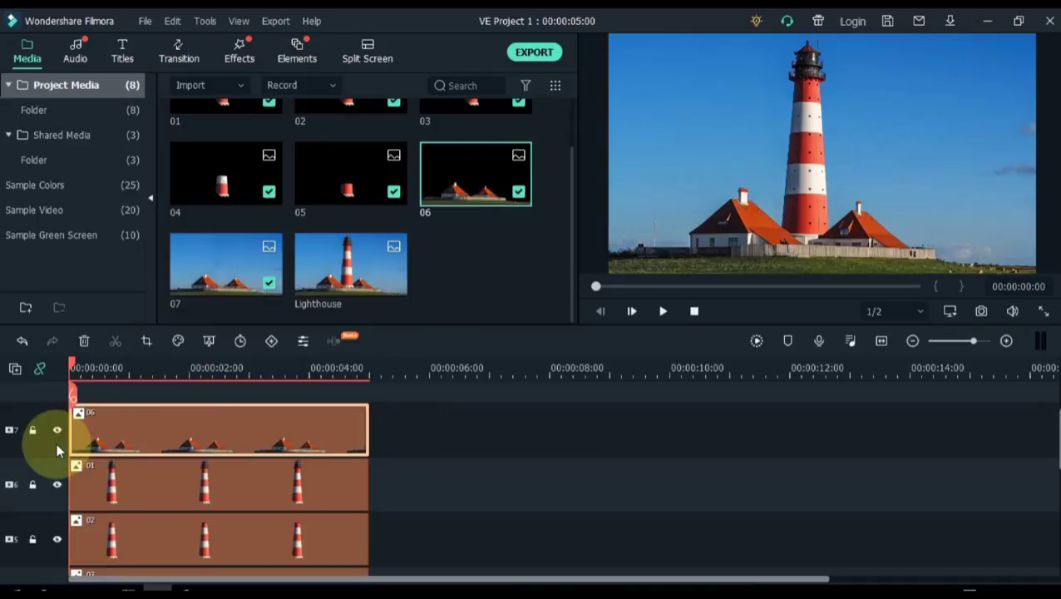
Move clip 04 on video track 3 so that it starts at 00:00:00:15
{"action": "scroll", "coordinate": [55, 442], "scroll_direction": "down", "scroll_amount": 5}
{"action": "left_click_drag", "start_coordinate": [109, 366], "coordinate": [762, 370]}
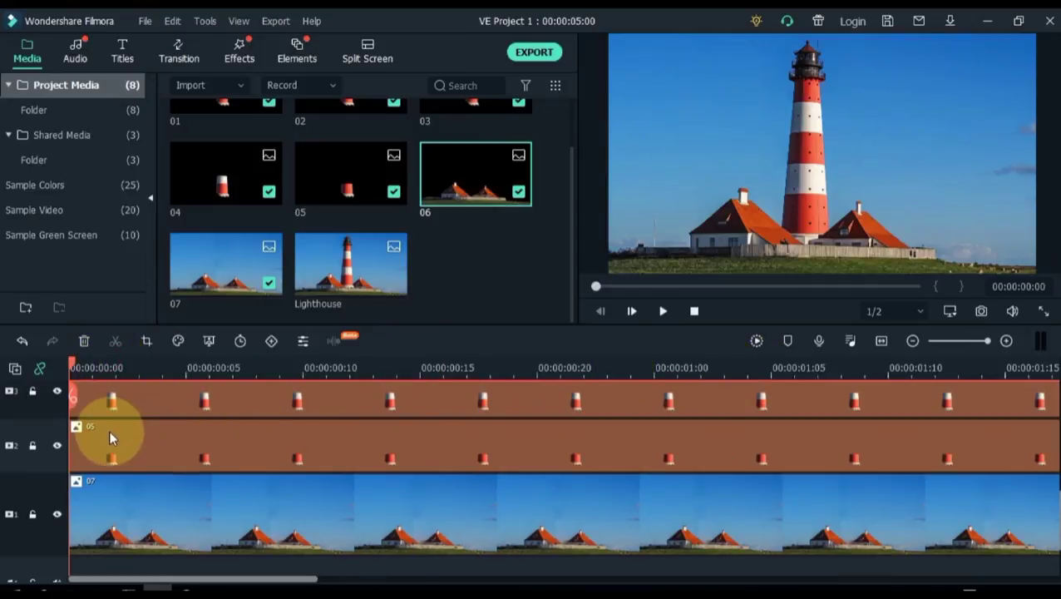
{"action": "left_click_drag", "start_coordinate": [73, 361], "coordinate": [440, 361]}
{"action": "scroll", "coordinate": [437, 428], "scroll_direction": "up", "scroll_amount": 3}
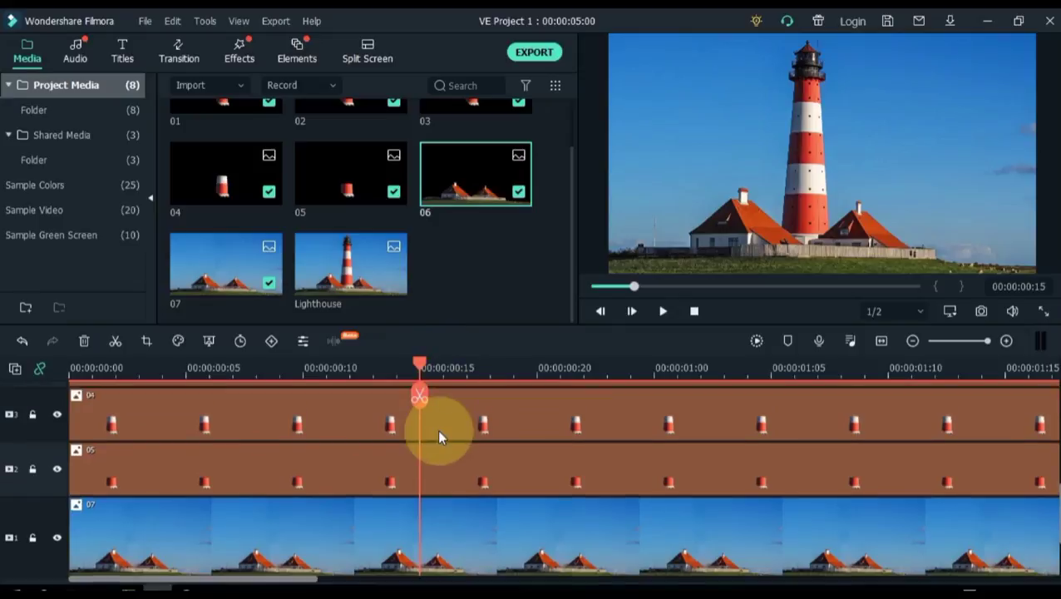
{"action": "left_click_drag", "start_coordinate": [91, 444], "coordinate": [433, 457]}
Move clip 03 on video track 4 so that it starts at 00:00:01:00
{"action": "left_click_drag", "start_coordinate": [424, 366], "coordinate": [667, 386]}
{"action": "left_click", "coordinate": [653, 394]}
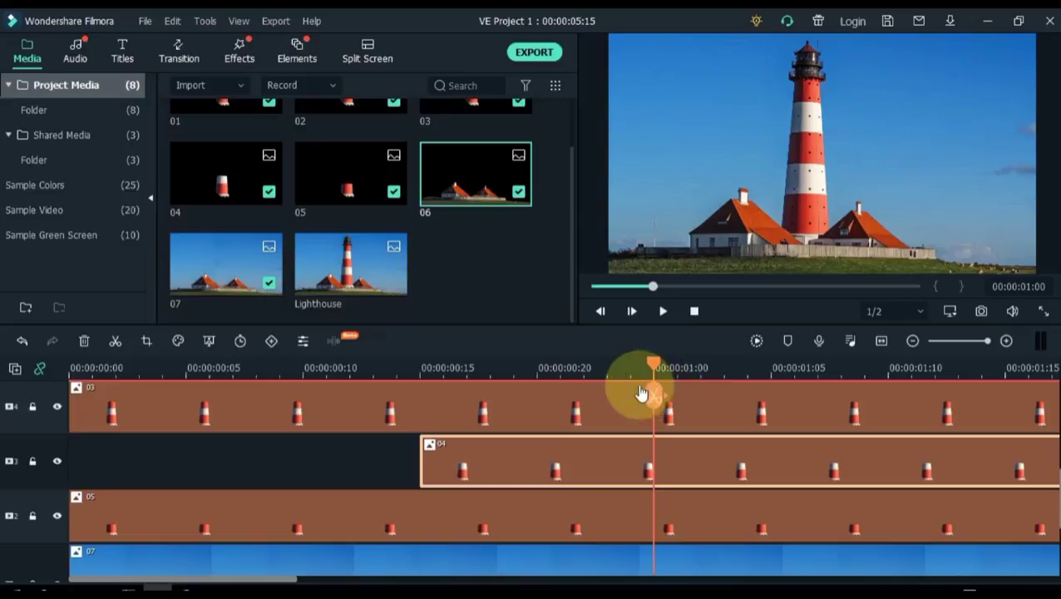
{"action": "left_click_drag", "start_coordinate": [160, 397], "coordinate": [730, 419]}
Move clip 02 on video track 5 so that it starts at 00:00:01:15
{"action": "left_click_drag", "start_coordinate": [275, 584], "coordinate": [378, 580]}
{"action": "scroll", "coordinate": [397, 504], "scroll_direction": "up", "scroll_amount": 2}
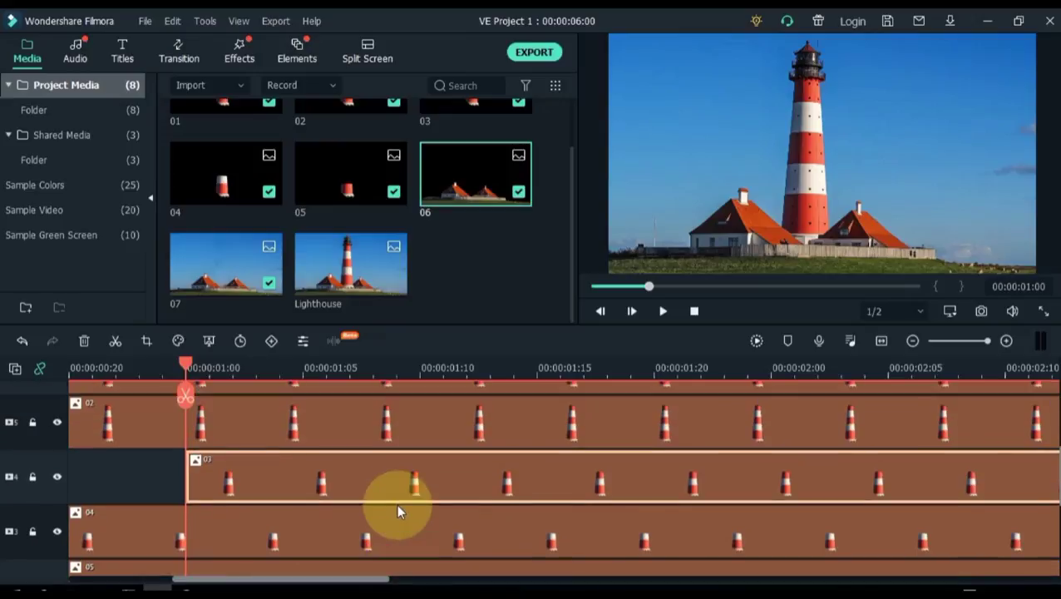
{"action": "left_click_drag", "start_coordinate": [189, 369], "coordinate": [557, 416]}
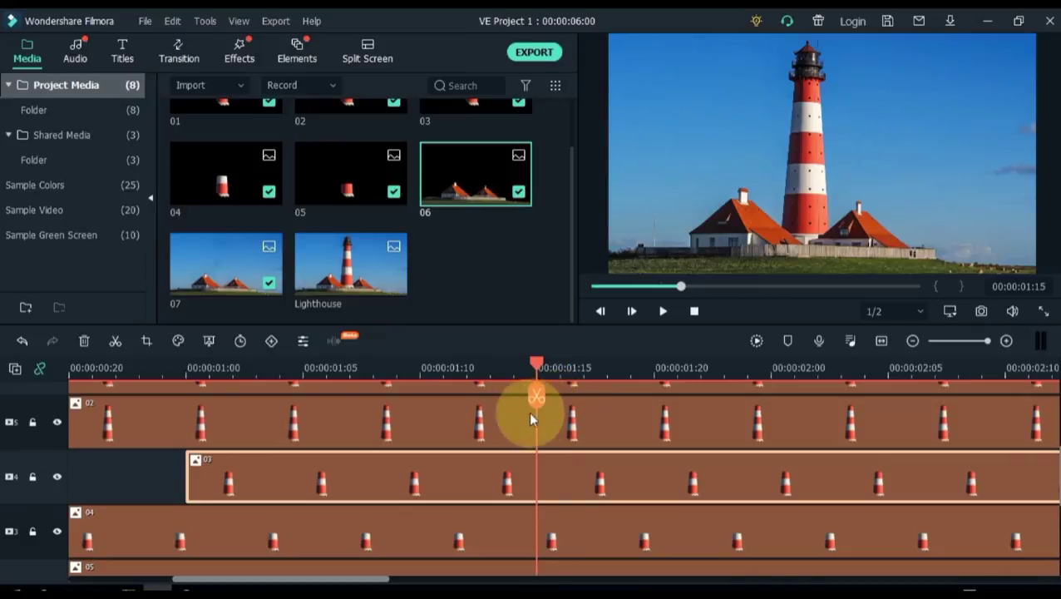
{"action": "left_click_drag", "start_coordinate": [109, 434], "coordinate": [516, 439]}
Move clip 01 on video track 6 so that it starts at 00:00:02:00
{"action": "scroll", "coordinate": [516, 439], "scroll_direction": "up", "scroll_amount": 2}
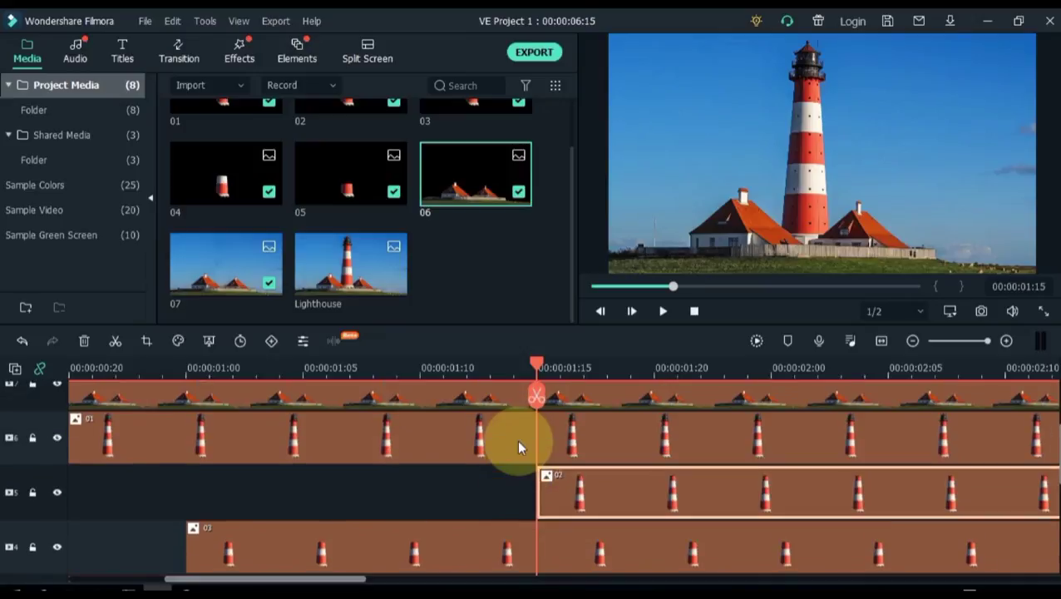
{"action": "left_click_drag", "start_coordinate": [533, 362], "coordinate": [787, 420]}
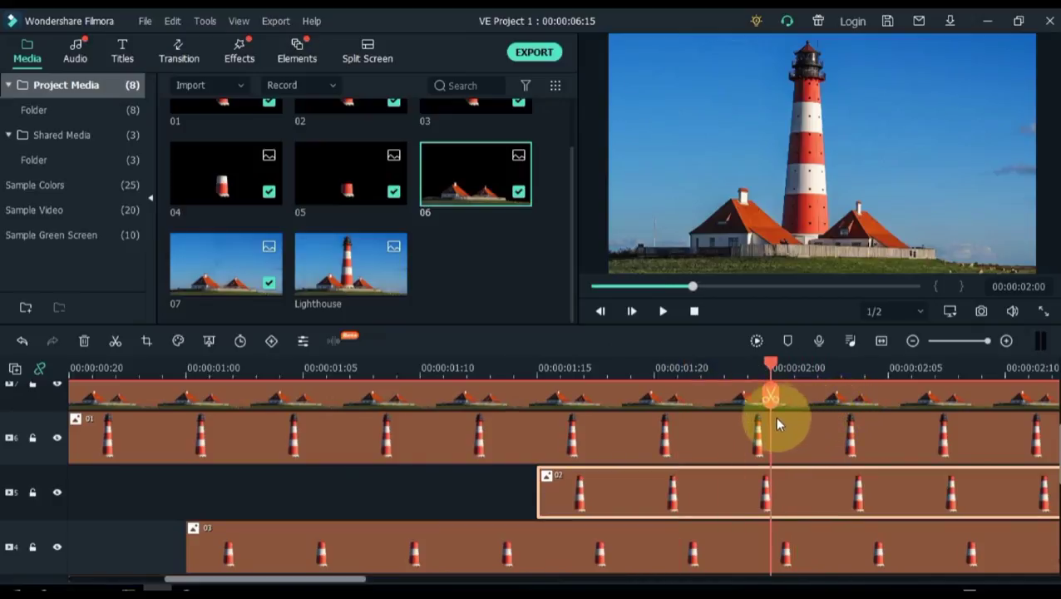
{"action": "left_click_drag", "start_coordinate": [79, 438], "coordinate": [743, 442]}
{"action": "left_click_drag", "start_coordinate": [433, 428], "coordinate": [806, 439]}
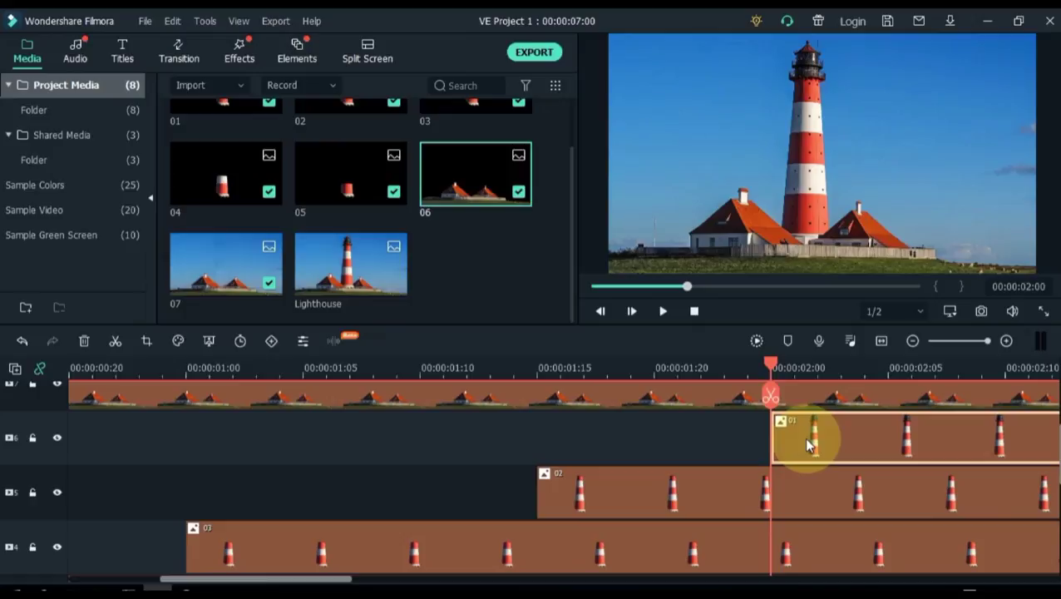
Extend clip 06 on video track 7 to end together with clip 01 at 00:00:07:00
{"action": "left_click_drag", "start_coordinate": [325, 577], "coordinate": [387, 577]}
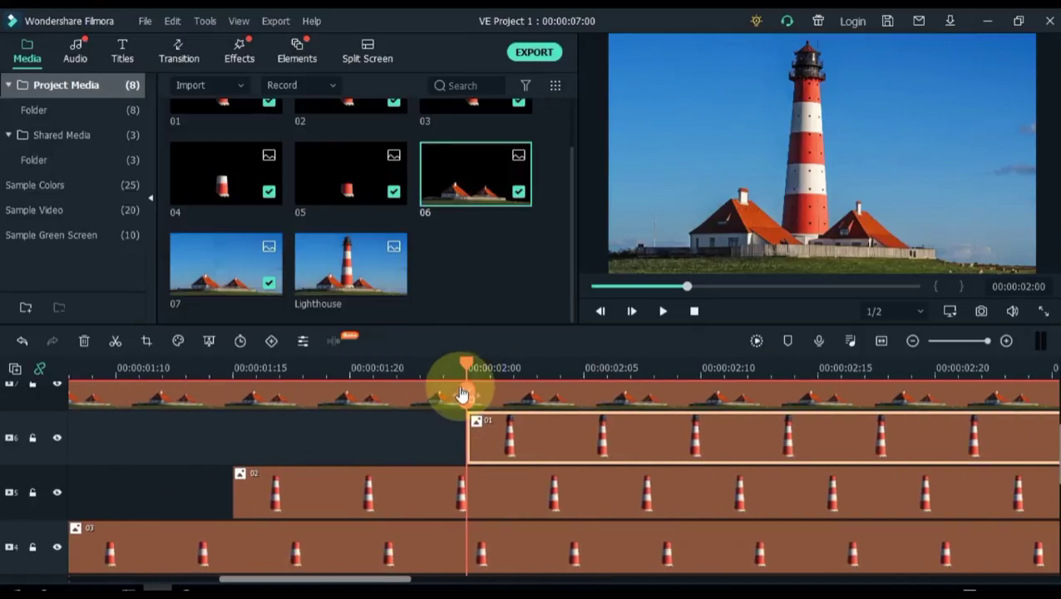
{"action": "left_click", "coordinate": [883, 341]}
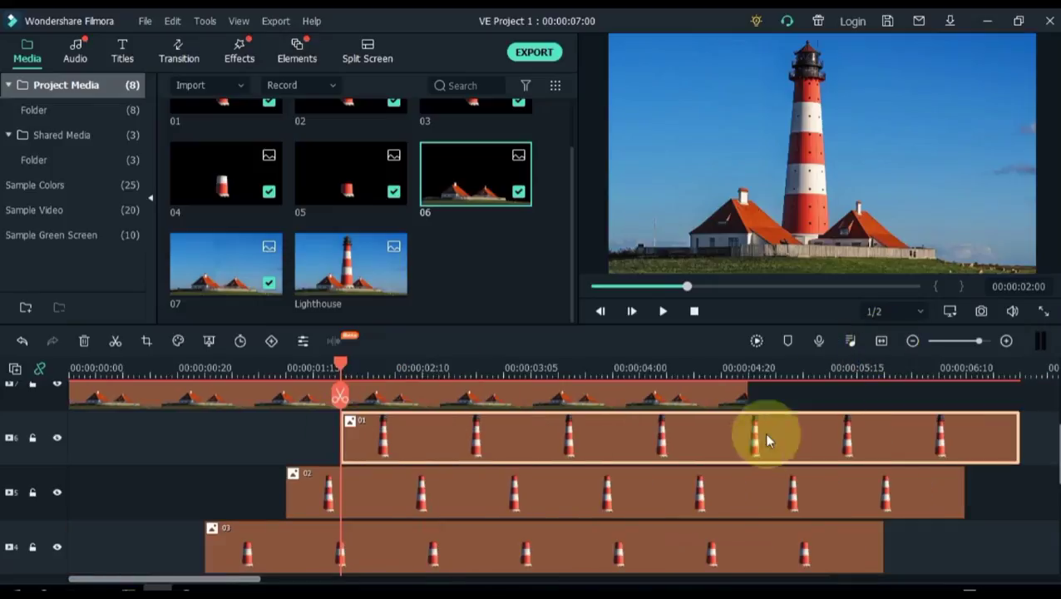
{"action": "left_click", "coordinate": [912, 341]}
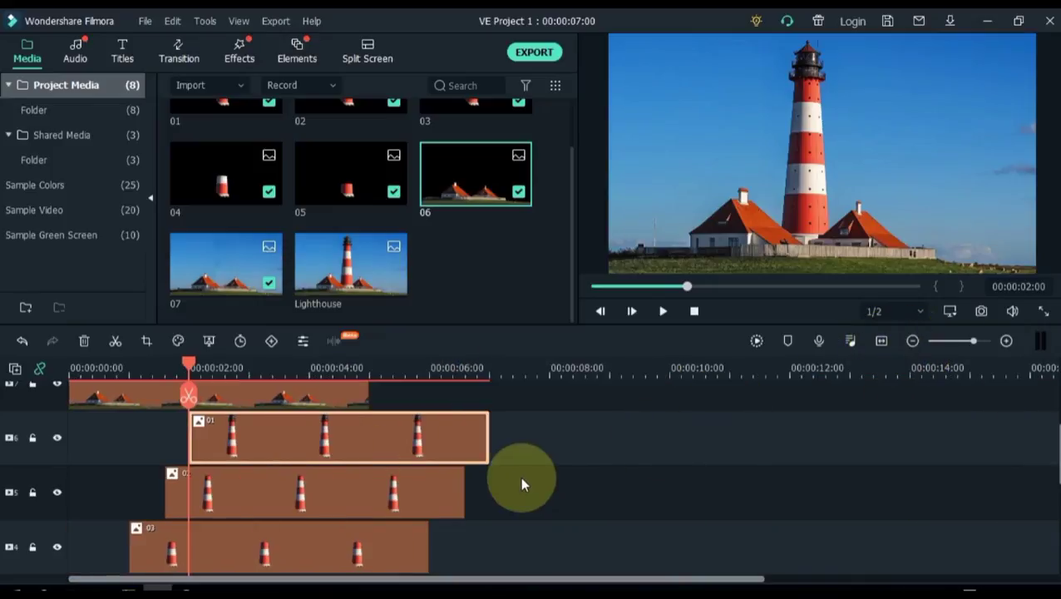
{"action": "scroll", "coordinate": [498, 474], "scroll_direction": "up", "scroll_amount": 1}
{"action": "left_click", "coordinate": [330, 456]}
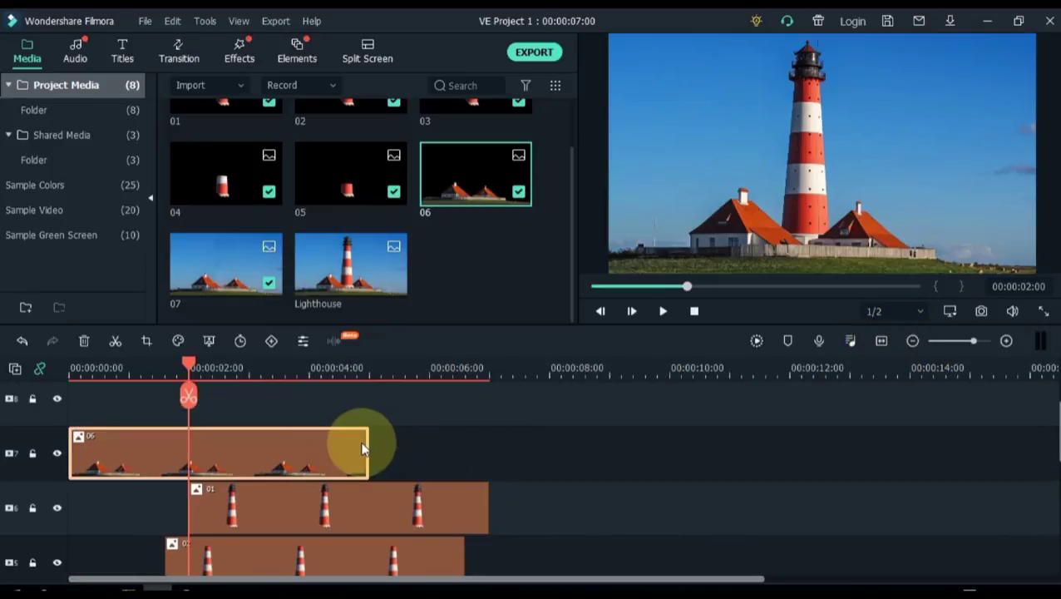
{"action": "left_click_drag", "start_coordinate": [371, 445], "coordinate": [489, 446]}
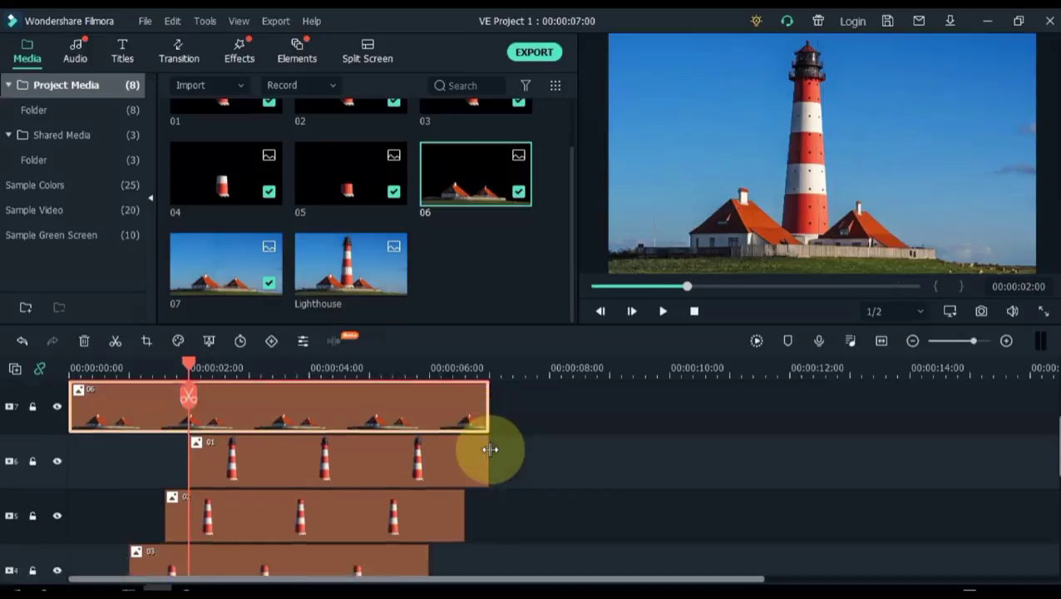
Set the playhead to 00:00:07:00 and extend clip 02 on video track 5 to end there
{"action": "left_click", "coordinate": [488, 371]}
{"action": "left_click_drag", "start_coordinate": [542, 372], "coordinate": [877, 398]}
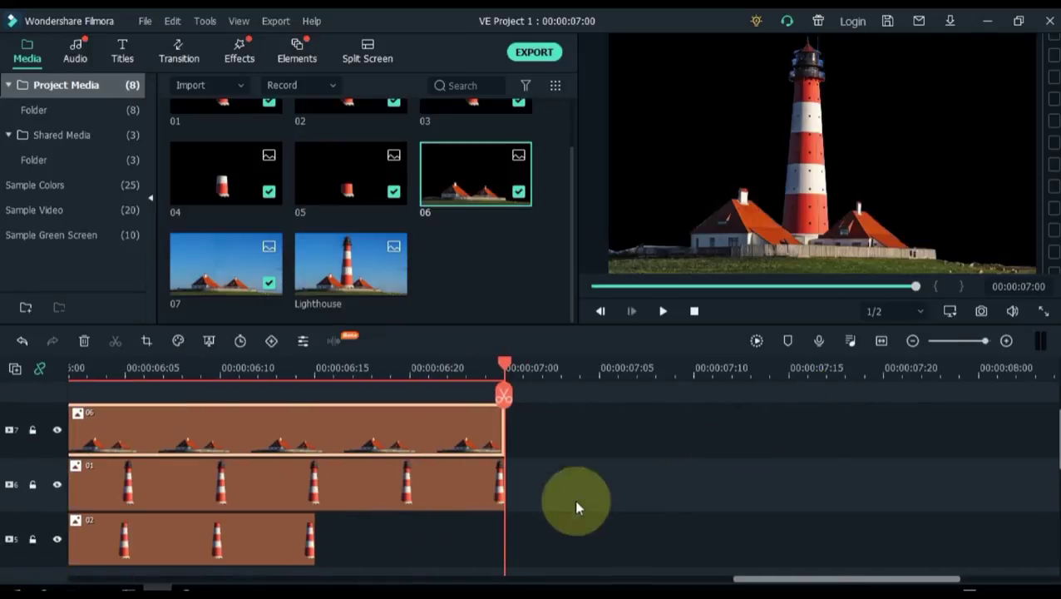
{"action": "scroll", "coordinate": [282, 474], "scroll_direction": "down", "scroll_amount": 1}
{"action": "left_click_drag", "start_coordinate": [314, 462], "coordinate": [503, 459]}
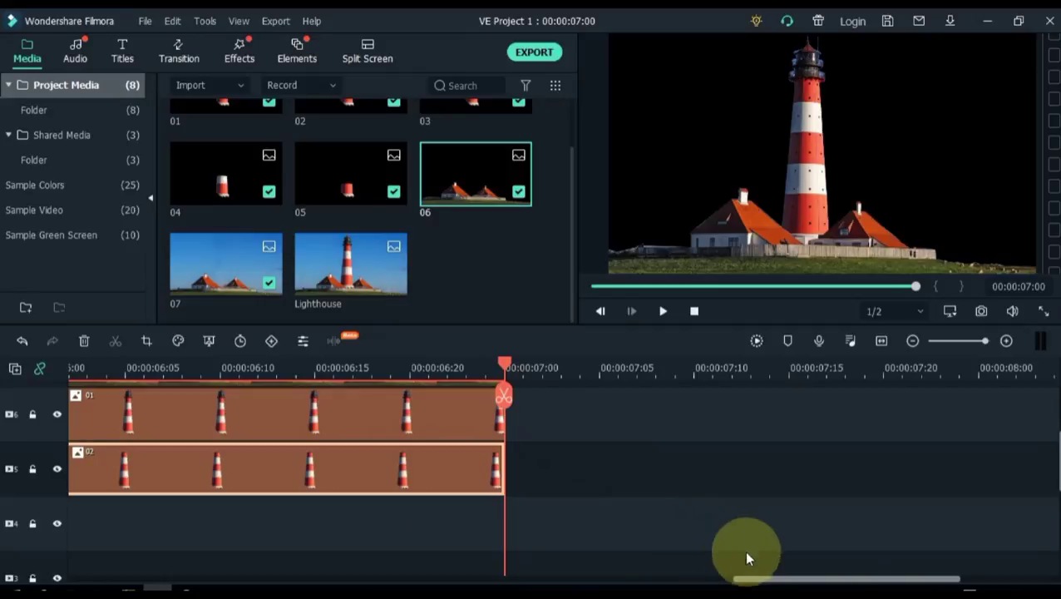
Extend clip 03 on video track 4 and clip 04 on video track 3 to end at 00:00:07:00
{"action": "left_click_drag", "start_coordinate": [755, 579], "coordinate": [738, 579]}
{"action": "scroll", "coordinate": [492, 509], "scroll_direction": "down", "scroll_amount": 1}
{"action": "left_click", "coordinate": [101, 467]}
{"action": "left_click_drag", "start_coordinate": [102, 467], "coordinate": [579, 462]}
{"action": "left_click_drag", "start_coordinate": [743, 577], "coordinate": [616, 574]}
{"action": "scroll", "coordinate": [617, 563], "scroll_direction": "down", "scroll_amount": 1}
{"action": "left_click_drag", "start_coordinate": [348, 487], "coordinate": [1006, 487]}
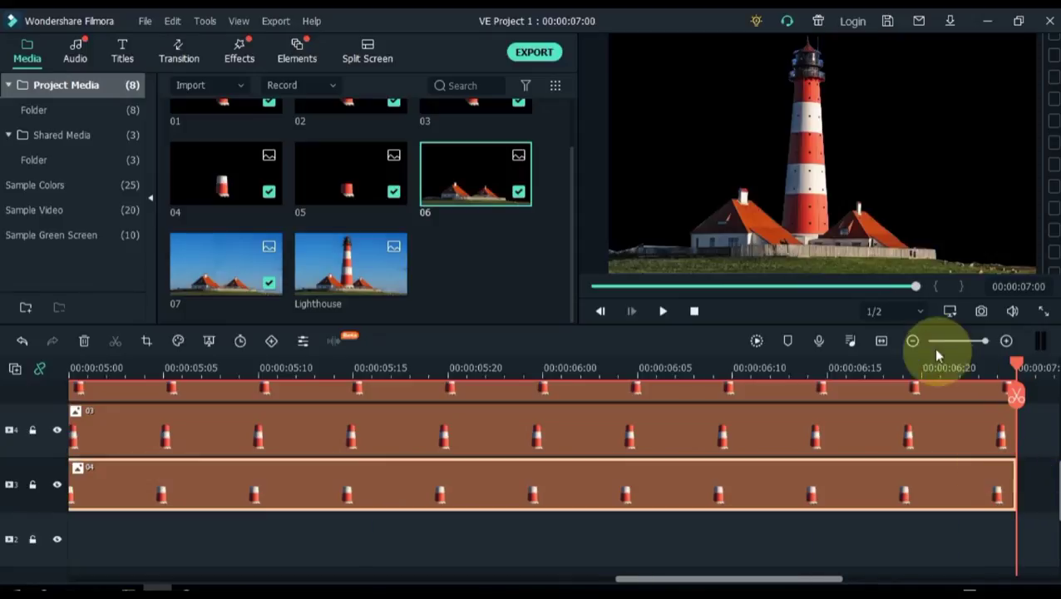
Extend clip 05 on video track 2 and background clip 07 on video track 1 to end at 00:00:07:00
{"action": "left_click", "coordinate": [912, 341]}
{"action": "scroll", "coordinate": [729, 497], "scroll_direction": "down", "scroll_amount": 1}
{"action": "left_click_drag", "start_coordinate": [746, 490], "coordinate": [1013, 502]}
{"action": "left_click_drag", "start_coordinate": [745, 547], "coordinate": [1010, 547]}
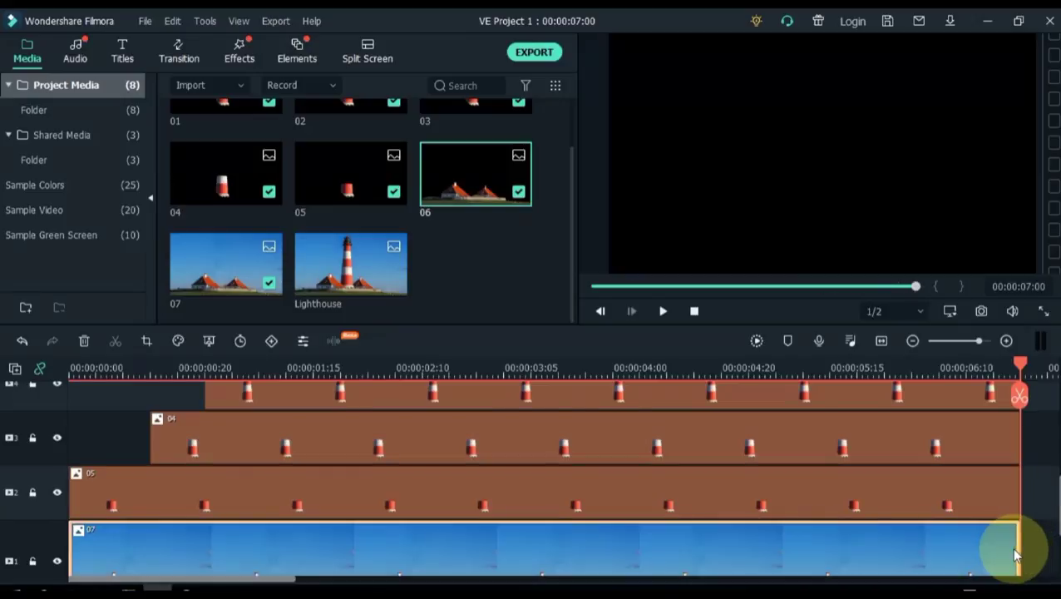
Open the custom animation settings of clip 05 and add a keyframe at 00:00:00:00
{"action": "scroll", "coordinate": [33, 501], "scroll_direction": "up", "scroll_amount": 1}
{"action": "key", "text": "Home"}
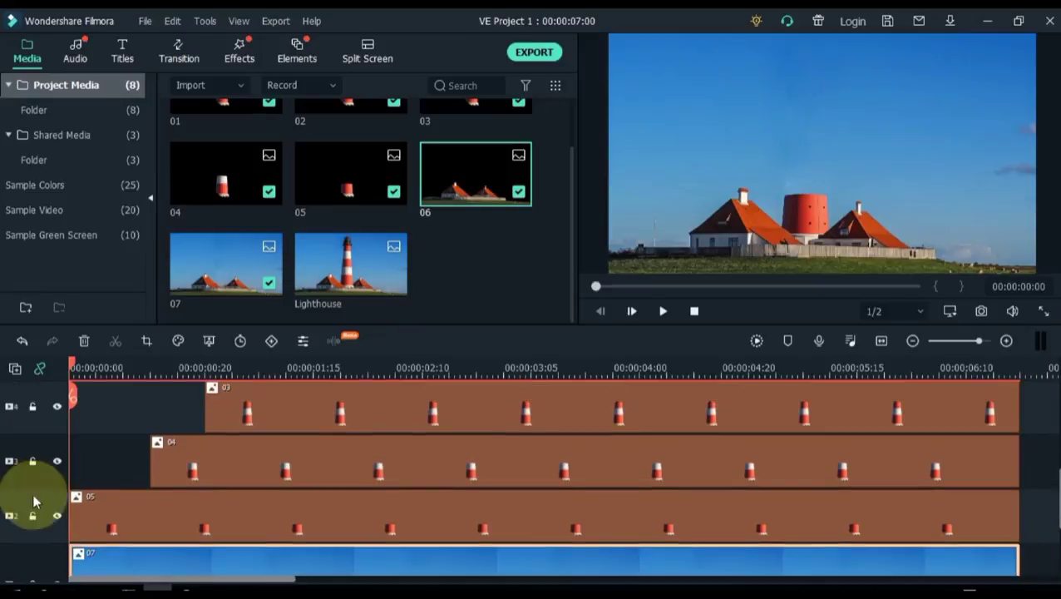
{"action": "left_click", "coordinate": [78, 516]}
{"action": "double_click", "coordinate": [77, 516]}
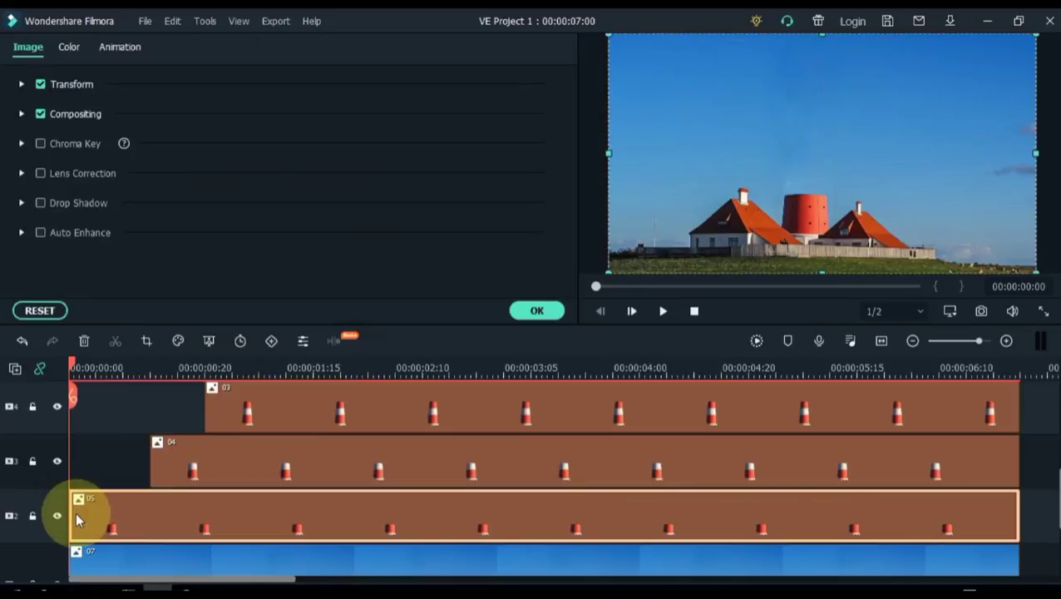
{"action": "left_click", "coordinate": [102, 47]}
{"action": "left_click", "coordinate": [84, 83]}
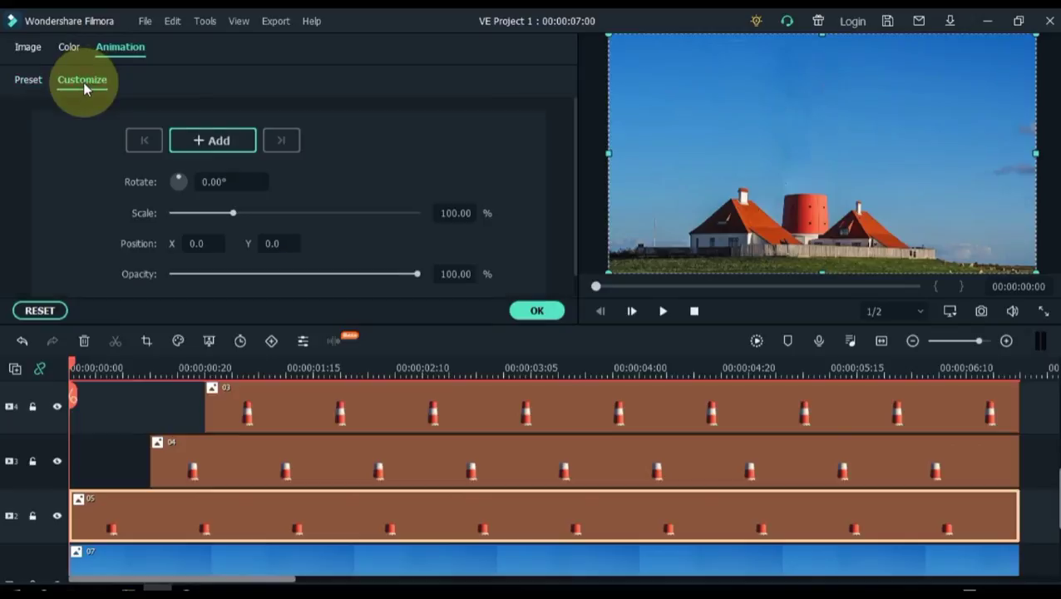
{"action": "left_click", "coordinate": [206, 141]}
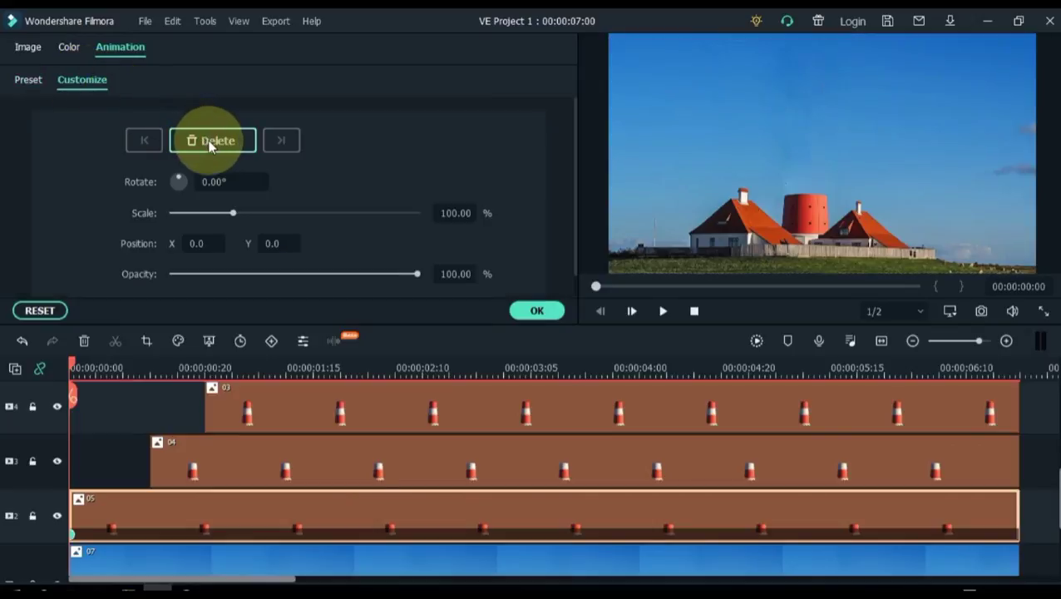
Add a second animation keyframe to clip 05 at 00:00:00:15, where clip 04 begins
{"action": "left_click", "coordinate": [147, 368]}
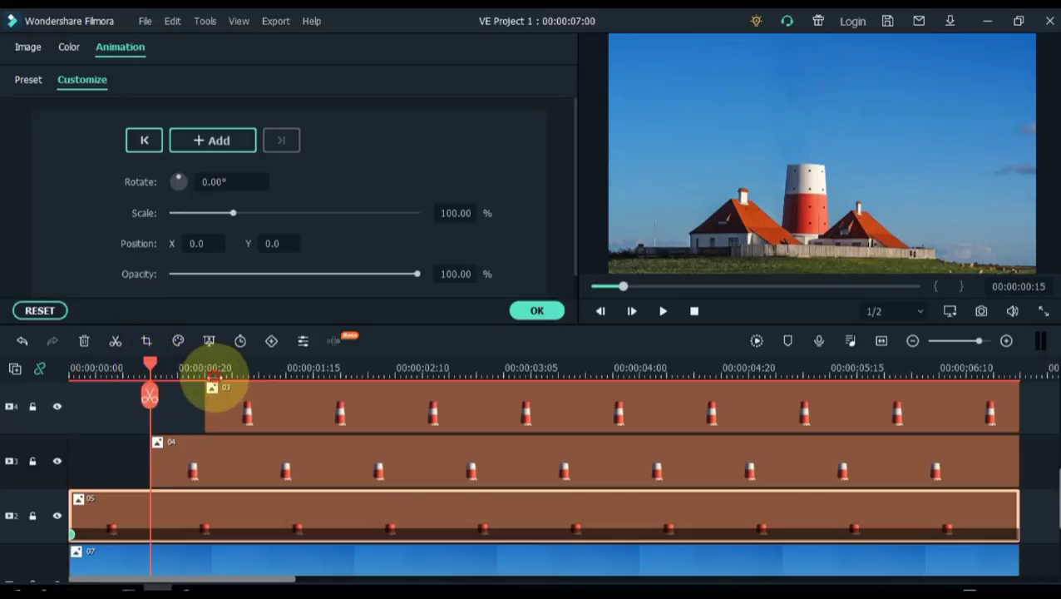
{"action": "left_click_drag", "start_coordinate": [267, 379], "coordinate": [324, 385]}
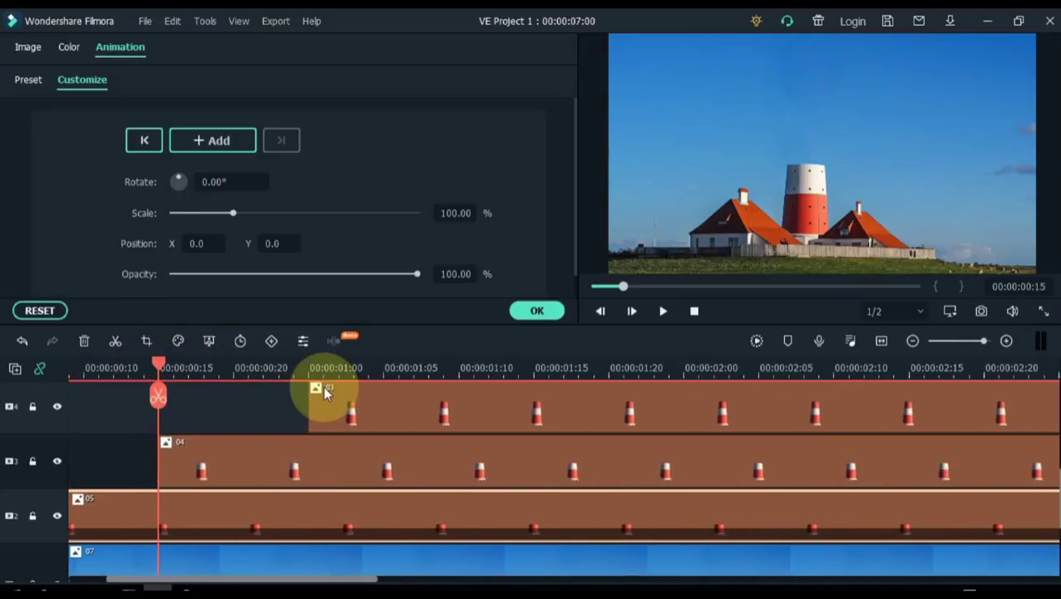
{"action": "left_click", "coordinate": [235, 147]}
{"action": "left_click_drag", "start_coordinate": [246, 575], "coordinate": [166, 574]}
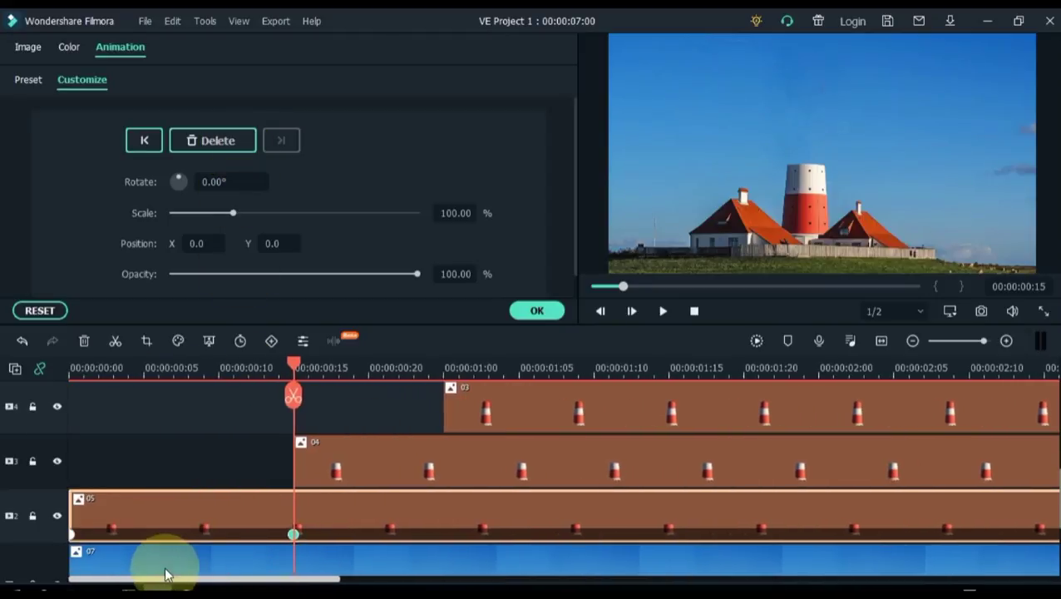
Set the Y position of clip 05 to -65.0 at its first keyframe
{"action": "left_click", "coordinate": [71, 534]}
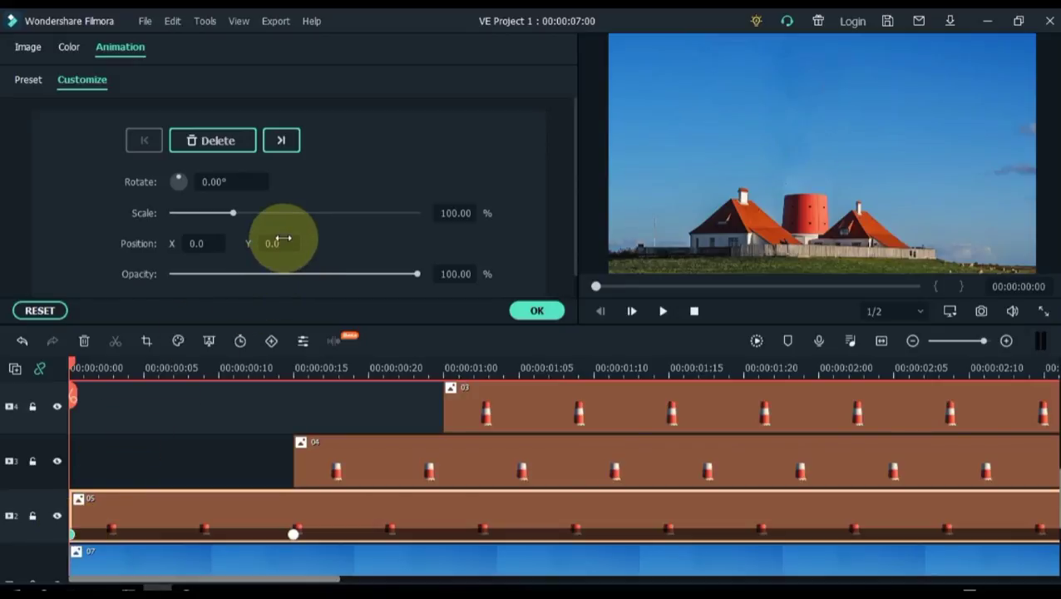
{"action": "left_click_drag", "start_coordinate": [284, 240], "coordinate": [454, 311]}
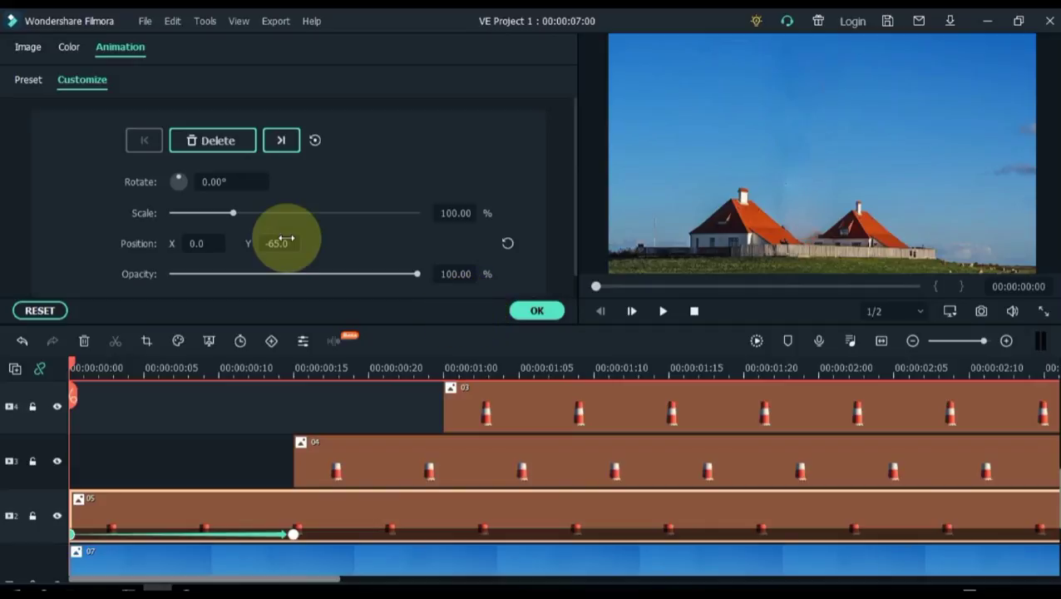
Add an animation keyframe to clip 04 at its start, 00:00:00:15
{"action": "left_click", "coordinate": [298, 369]}
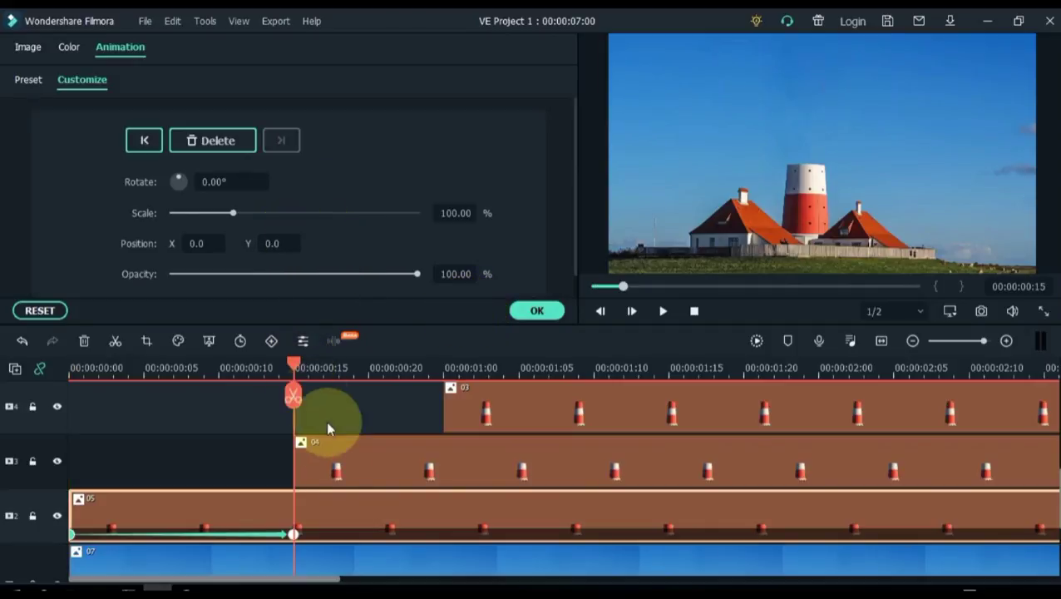
{"action": "left_click", "coordinate": [336, 451]}
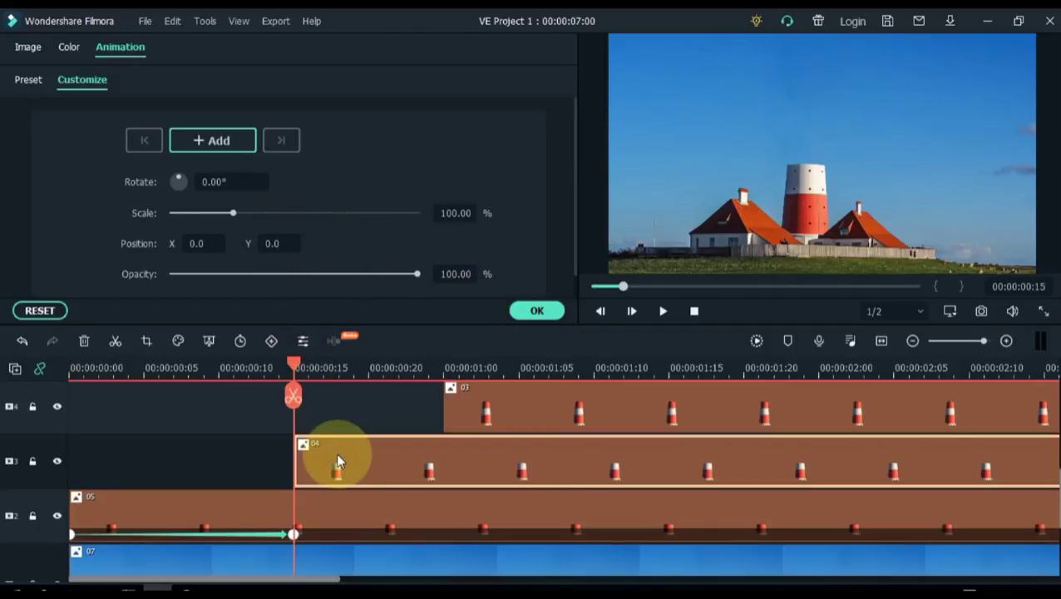
{"action": "left_click", "coordinate": [231, 150]}
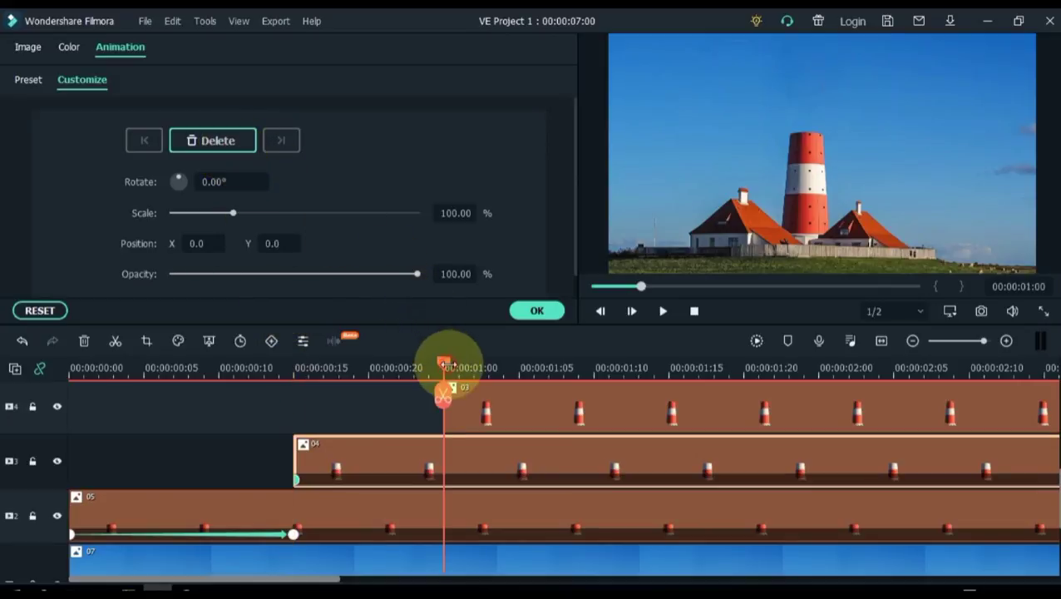
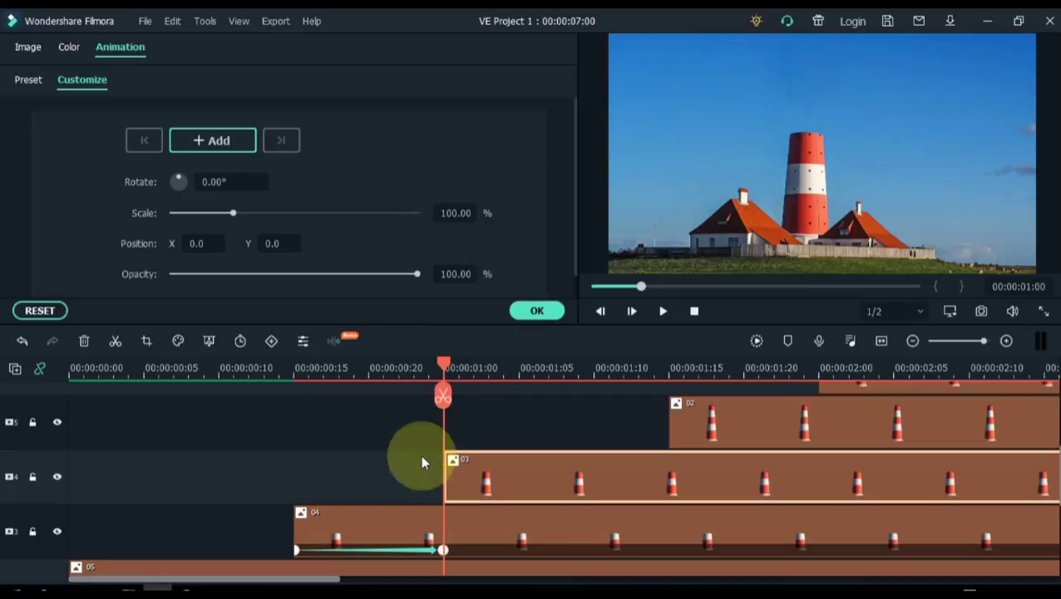
Add animation keyframes to clip 03 at 00:00:01:00 and 00:00:01:15
{"action": "left_click", "coordinate": [213, 140]}
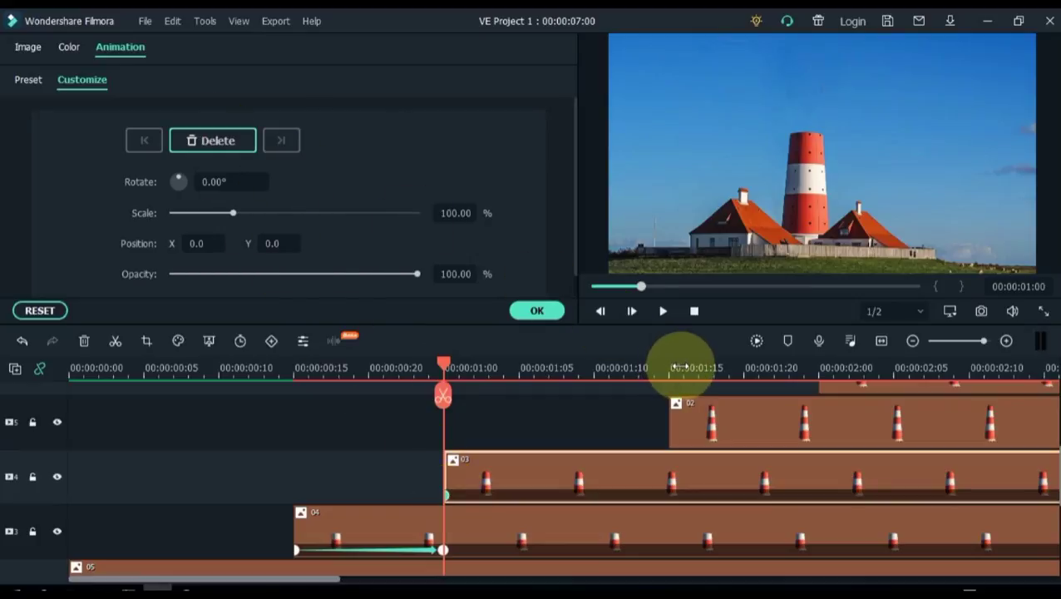
{"action": "left_click", "coordinate": [670, 361]}
{"action": "left_click", "coordinate": [218, 140]}
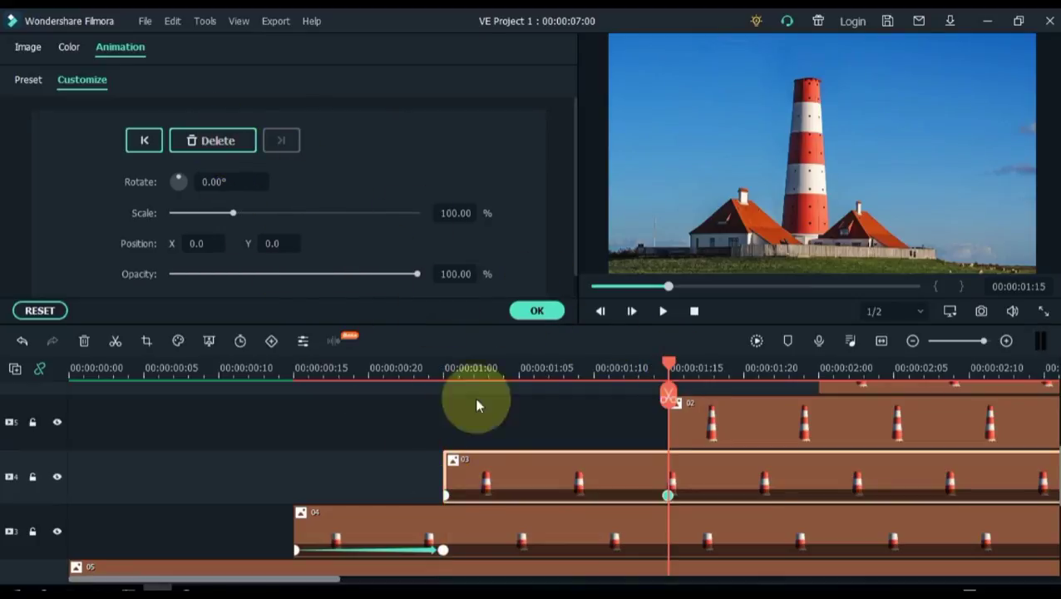
Set the Y position of clip 03 to -16 at its first keyframe
{"action": "left_click", "coordinate": [449, 496]}
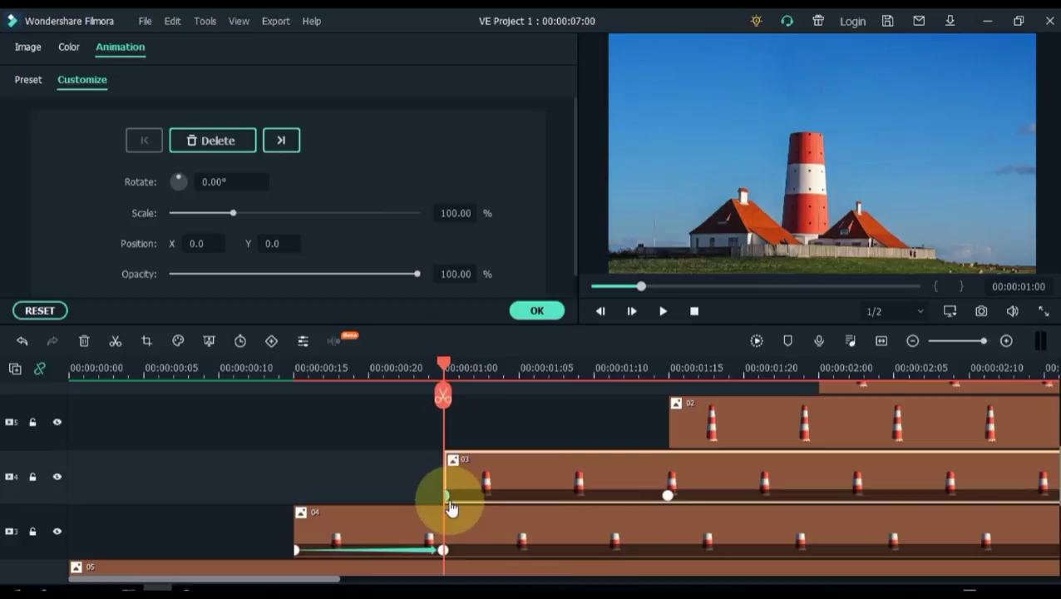
{"action": "left_click", "coordinate": [276, 243]}
{"action": "type", "text": "-16"}
{"action": "key", "text": "Return"}
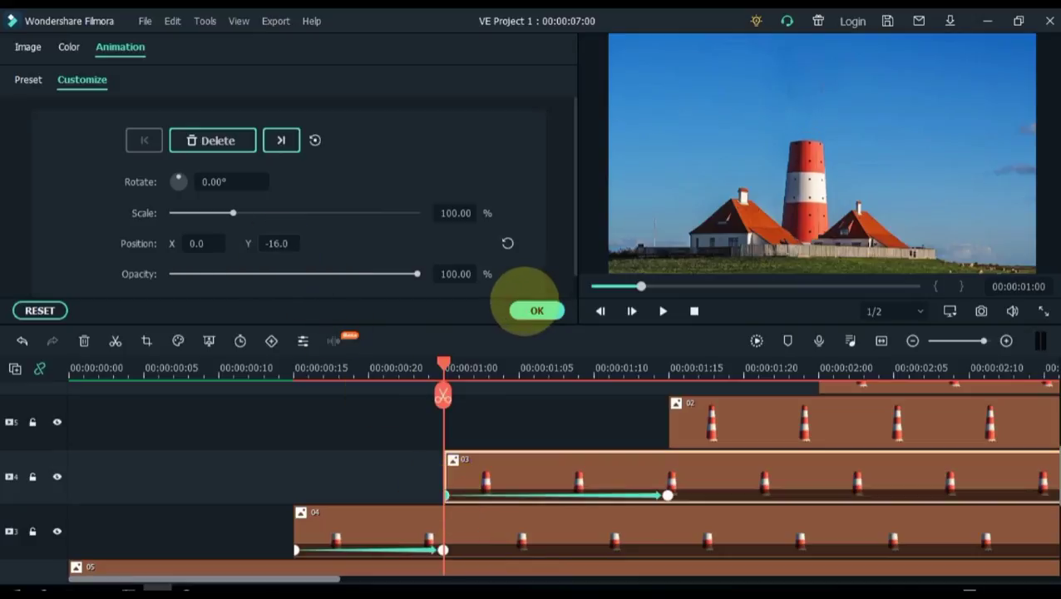
Set the Y position of clip 03 to -42.0 at its first keyframe
{"action": "mouse_move", "coordinate": [524, 301]}
{"action": "left_mouse_down"}
{"action": "mouse_move", "coordinate": [505, 308]}
{"action": "mouse_move", "coordinate": [528, 310]}
{"action": "left_mouse_up"}
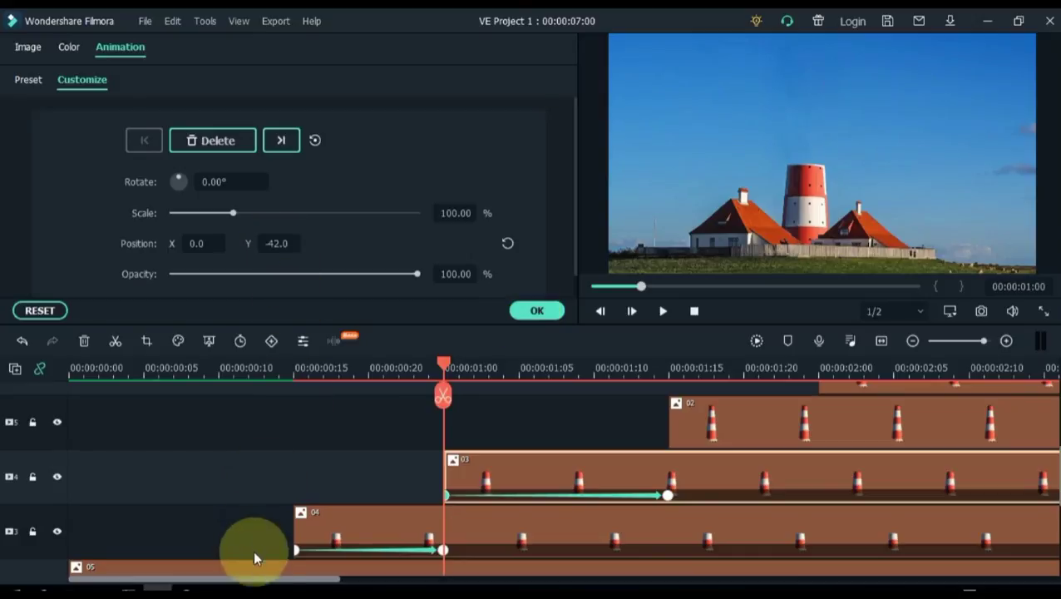
Add animation keyframes to clip 02 at 00:00:01:15 and 00:00:02:00
{"action": "left_click_drag", "start_coordinate": [253, 578], "coordinate": [377, 583]}
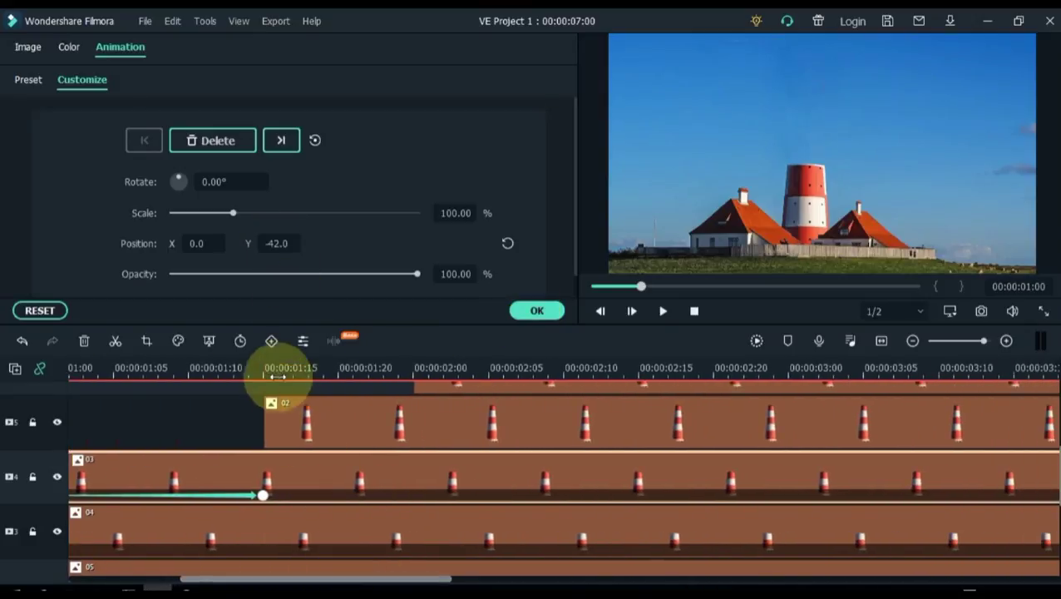
{"action": "left_click", "coordinate": [270, 368]}
{"action": "left_click", "coordinate": [308, 421]}
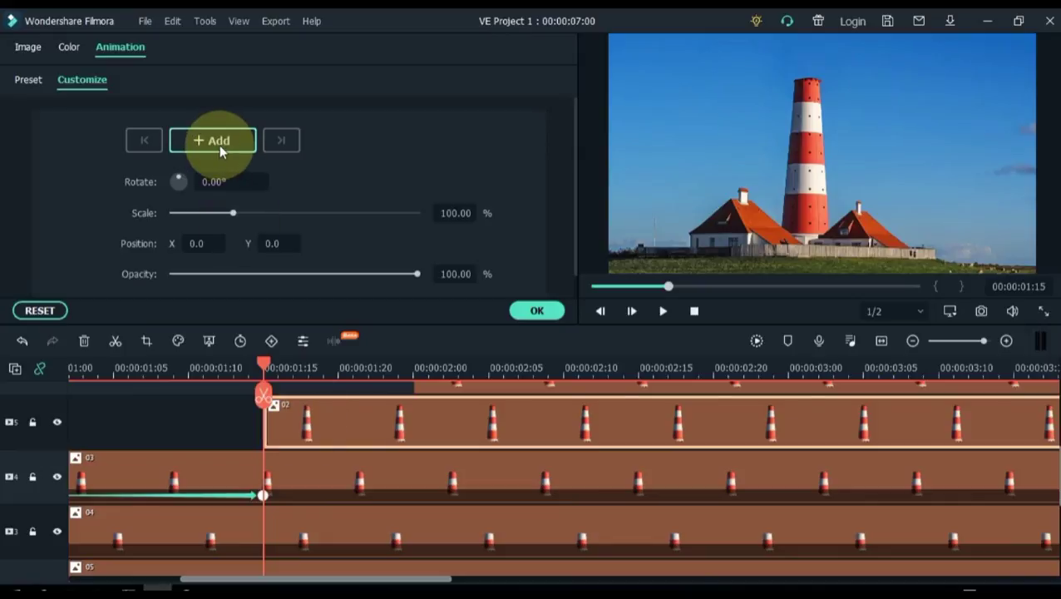
{"action": "left_click", "coordinate": [216, 142]}
{"action": "left_click", "coordinate": [414, 368]}
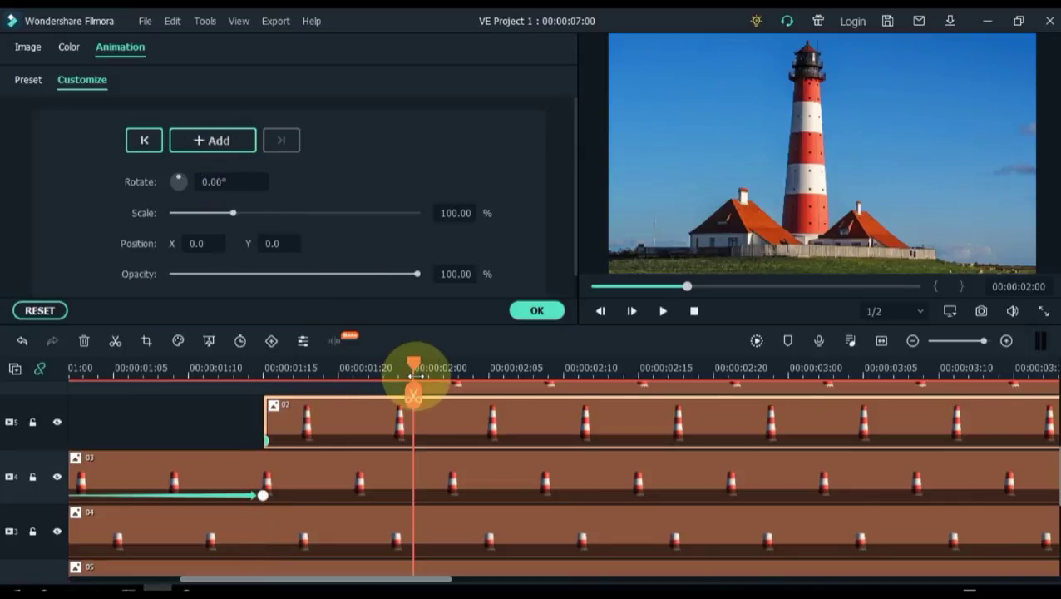
{"action": "left_click", "coordinate": [218, 140]}
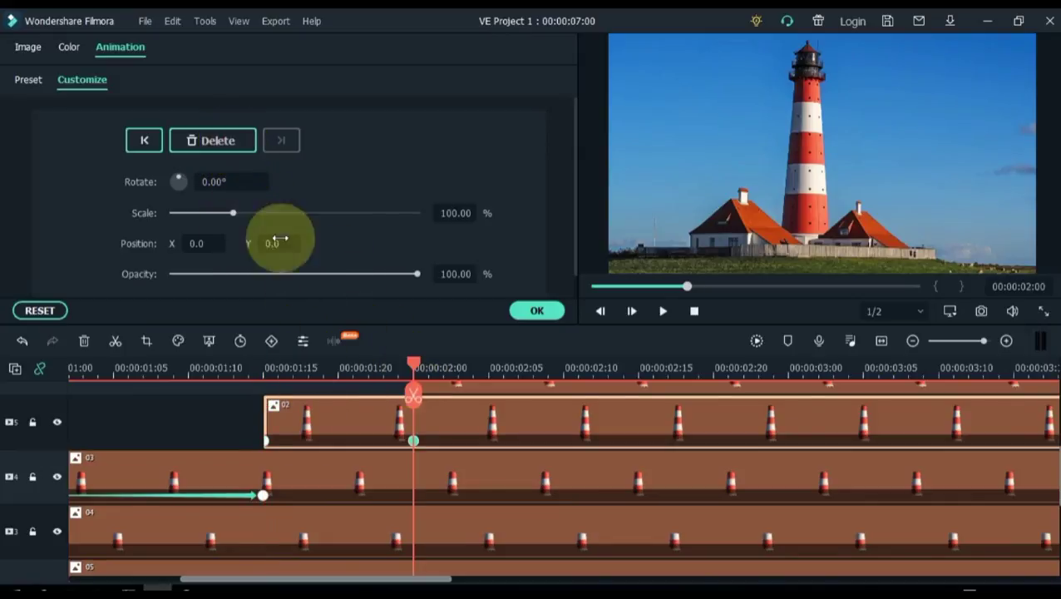
Set the Y position of clip 02 to -74.0 at its first keyframe
{"action": "left_click", "coordinate": [266, 445]}
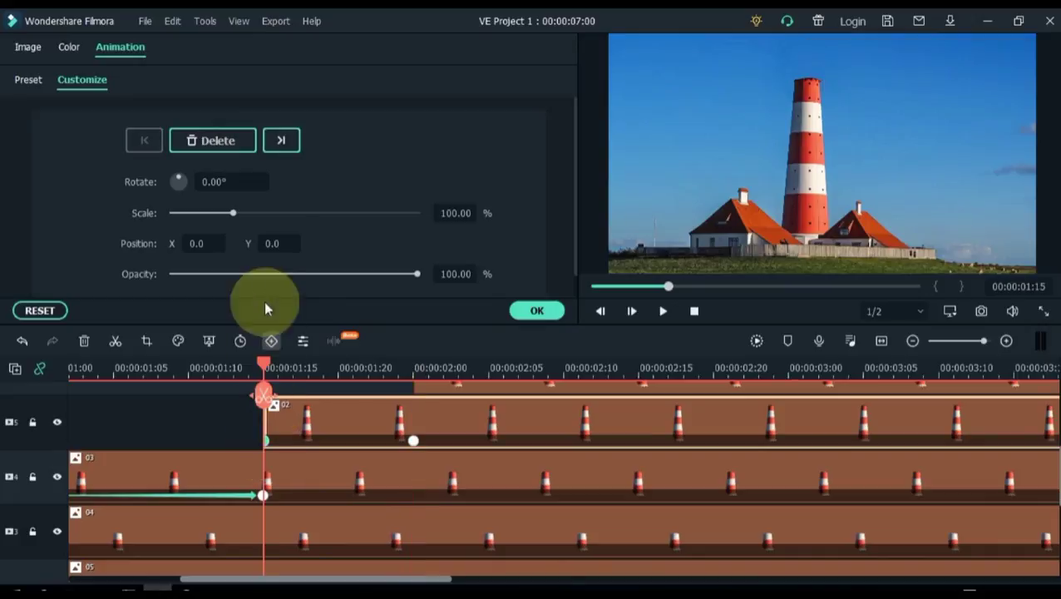
{"action": "left_click_drag", "start_coordinate": [285, 243], "coordinate": [268, 243]}
{"action": "mouse_move", "coordinate": [511, 302]}
{"action": "left_mouse_down"}
{"action": "mouse_move", "coordinate": [522, 301]}
{"action": "mouse_move", "coordinate": [504, 310]}
{"action": "mouse_move", "coordinate": [522, 308]}
{"action": "mouse_move", "coordinate": [515, 318]}
{"action": "left_mouse_up"}
{"action": "type", "text": "-70"}
{"action": "key", "text": "Return"}
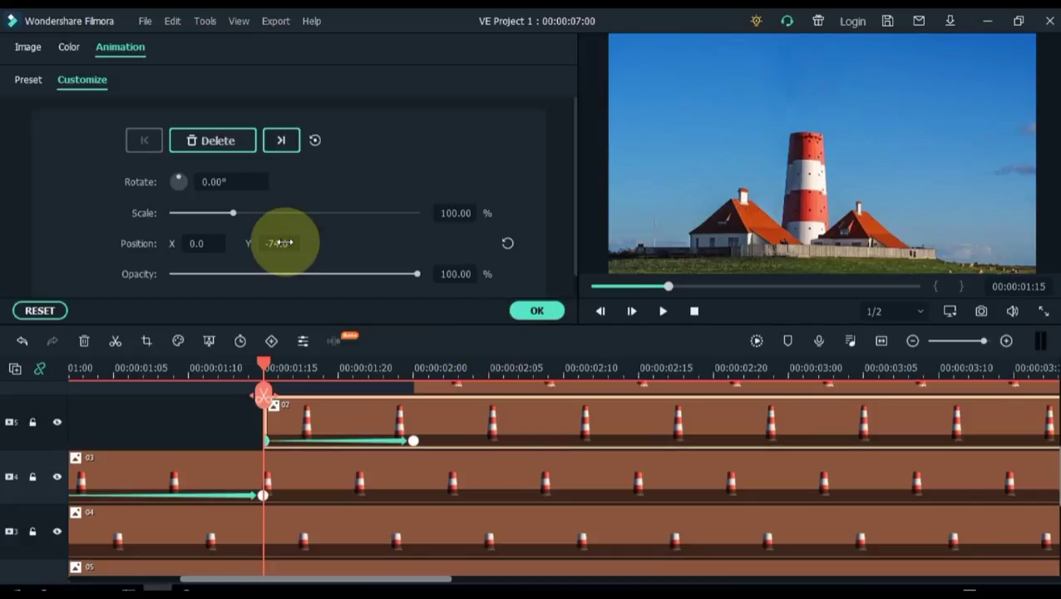
Add animation keyframes to clip 01 at 00:00:02:00 and 00:00:02:15
{"action": "scroll", "coordinate": [494, 482], "scroll_direction": "up", "scroll_amount": 1}
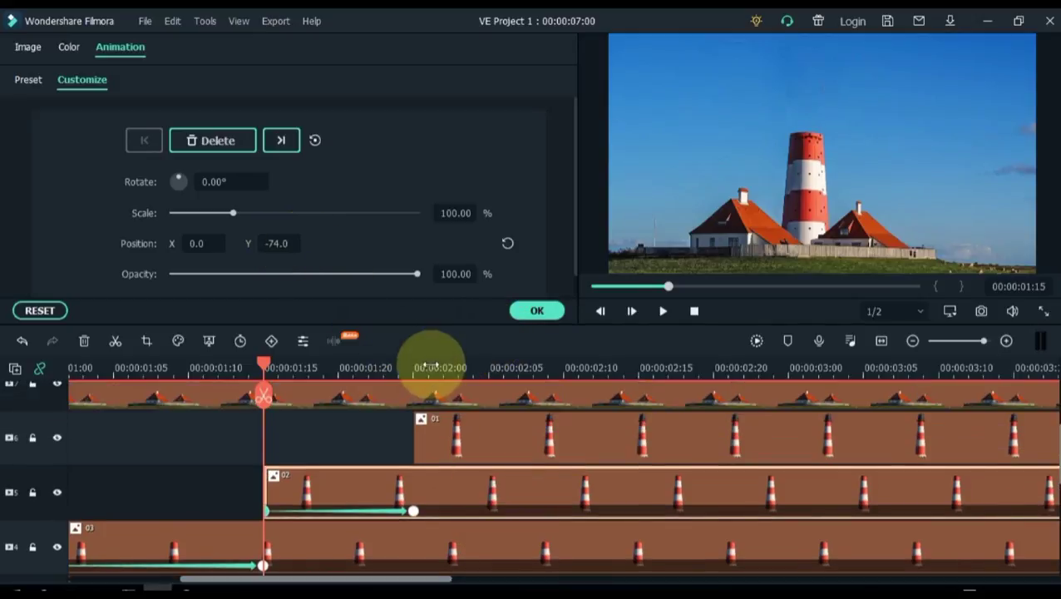
{"action": "left_click", "coordinate": [400, 365]}
{"action": "left_click", "coordinate": [422, 357]}
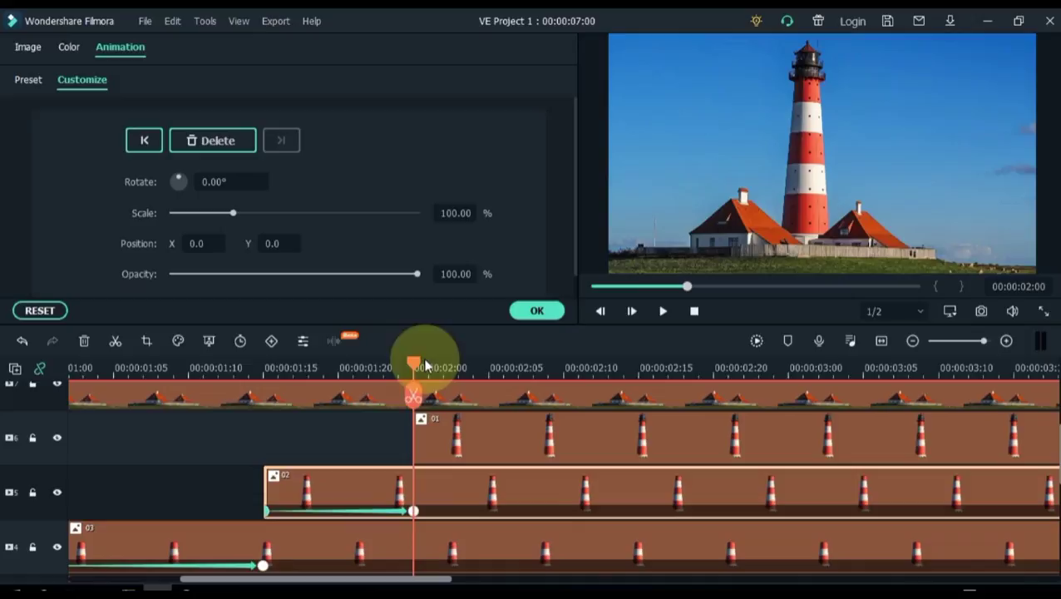
{"action": "left_click", "coordinate": [450, 426]}
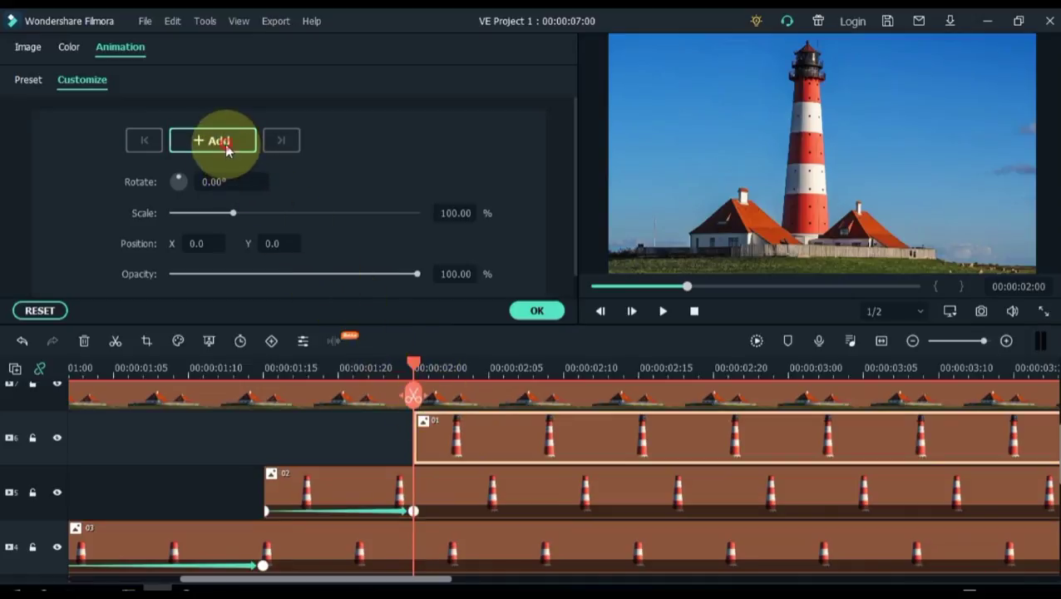
{"action": "left_click", "coordinate": [218, 141]}
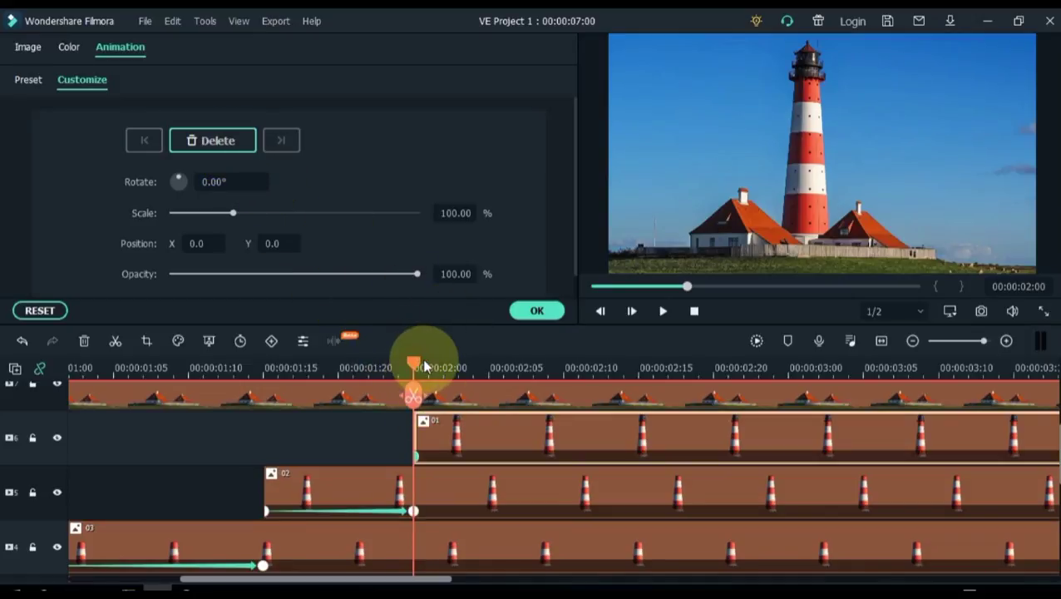
{"action": "left_click_drag", "start_coordinate": [424, 366], "coordinate": [640, 397]}
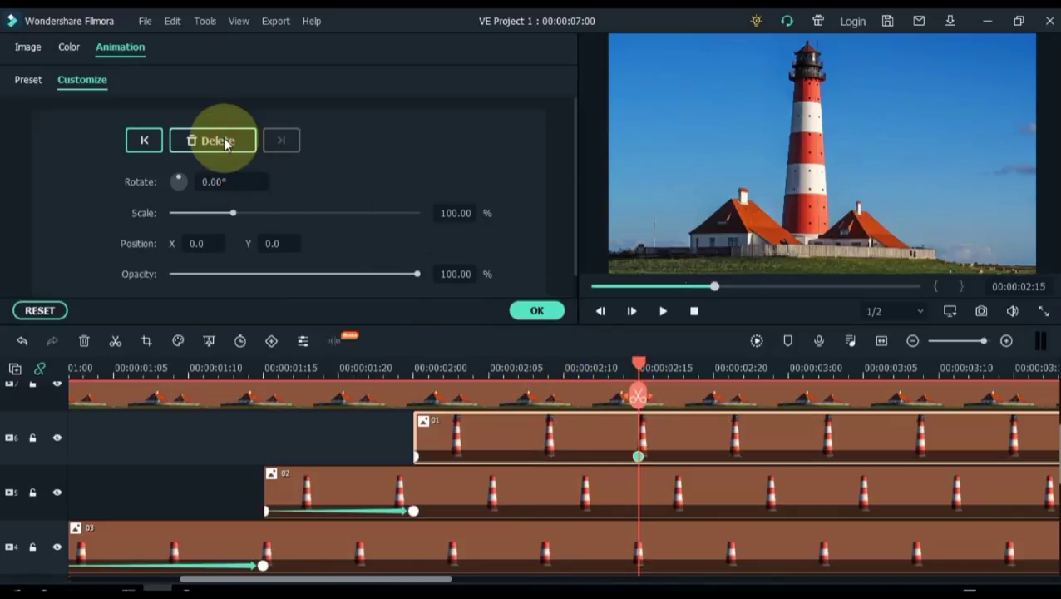
Set clip 01's Y position to -99.0 at its first keyframe and move its last keyframe to 00:00:03:02
{"action": "left_click", "coordinate": [418, 460]}
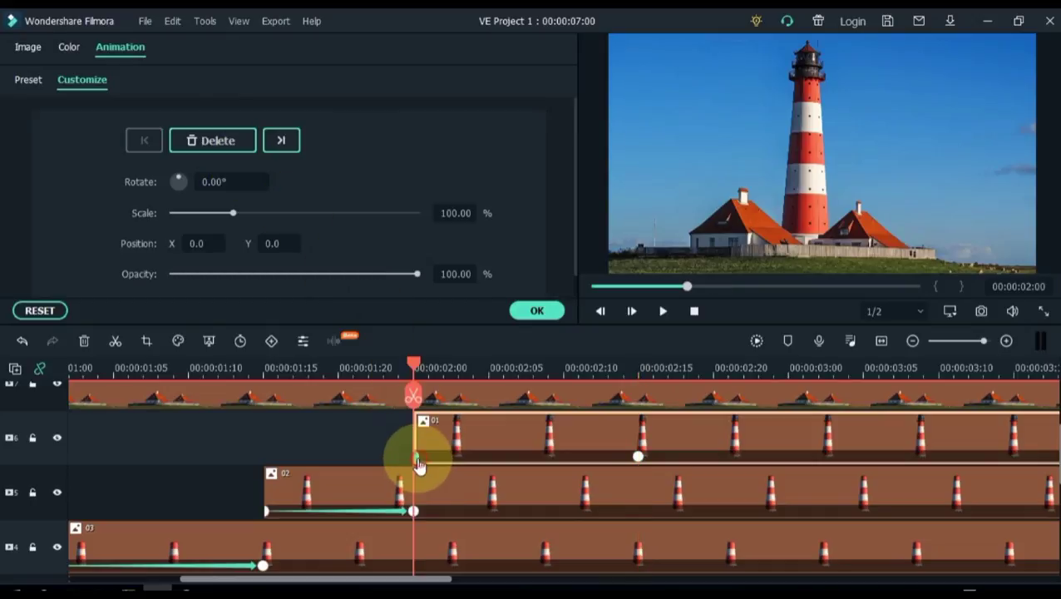
{"action": "mouse_move", "coordinate": [285, 248]}
{"action": "left_mouse_down"}
{"action": "mouse_move", "coordinate": [536, 305]}
{"action": "mouse_move", "coordinate": [481, 310]}
{"action": "mouse_move", "coordinate": [461, 348]}
{"action": "mouse_move", "coordinate": [533, 297]}
{"action": "mouse_move", "coordinate": [296, 248]}
{"action": "left_mouse_up"}
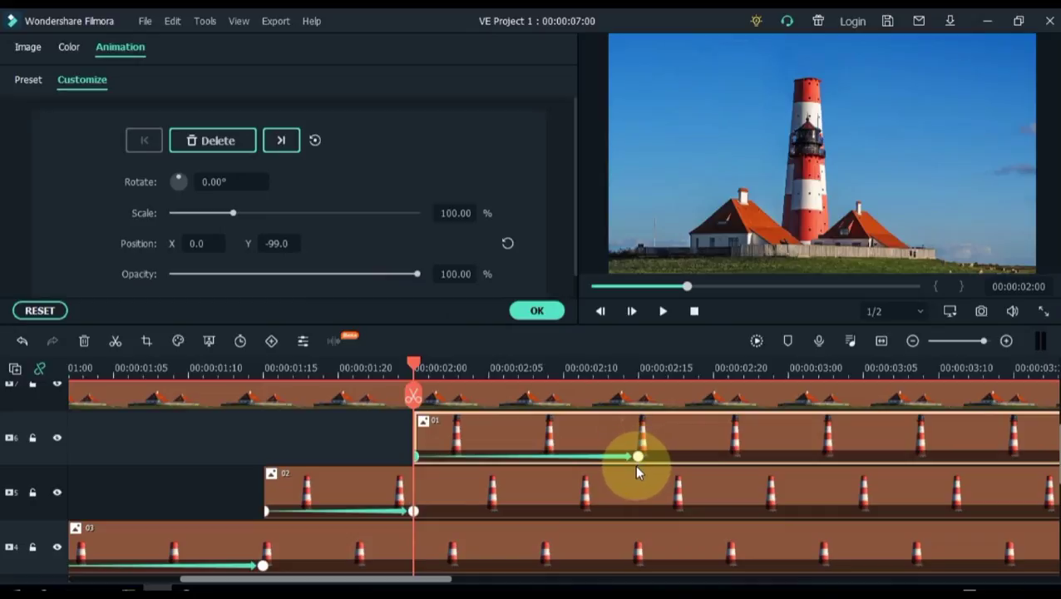
{"action": "left_click_drag", "start_coordinate": [638, 456], "coordinate": [832, 470]}
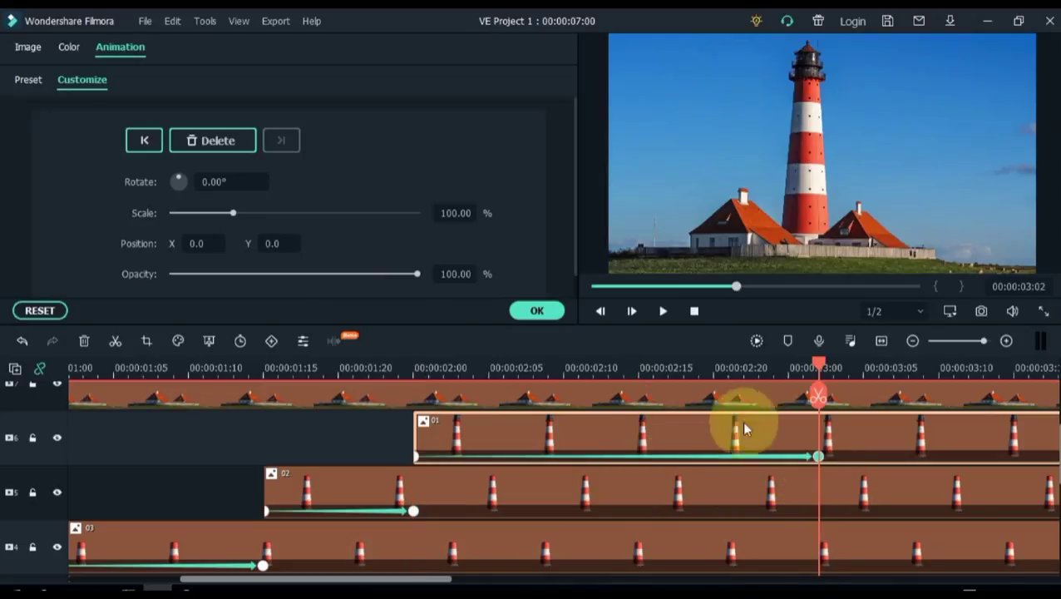
{"action": "left_click", "coordinate": [525, 311]}
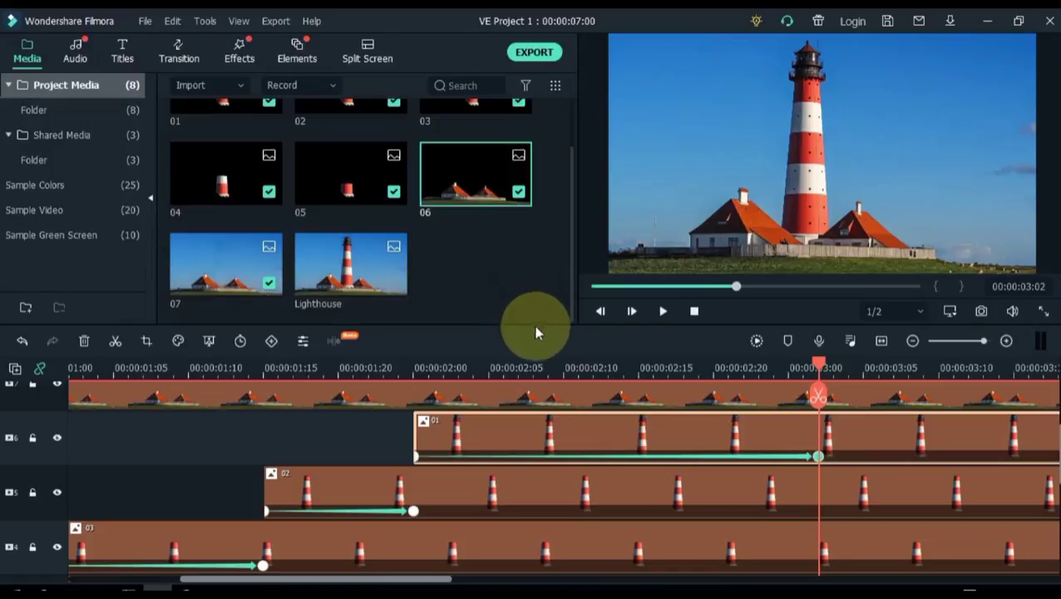
Move clip 06 with the houses from video track 7 up to track 8
{"action": "scroll", "coordinate": [628, 479], "scroll_direction": "up", "scroll_amount": 2}
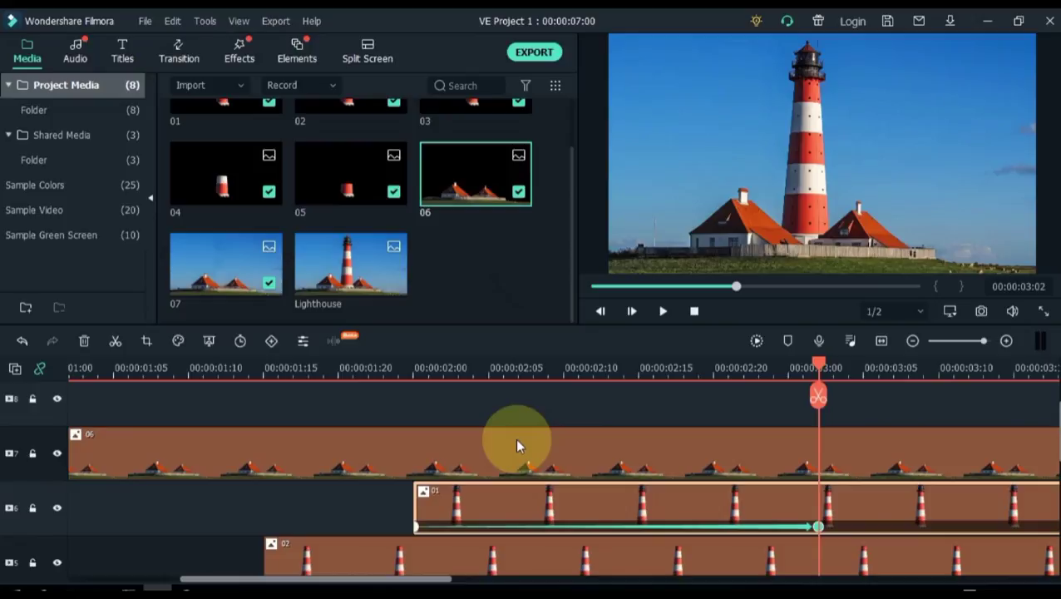
{"action": "left_click_drag", "start_coordinate": [515, 439], "coordinate": [510, 417]}
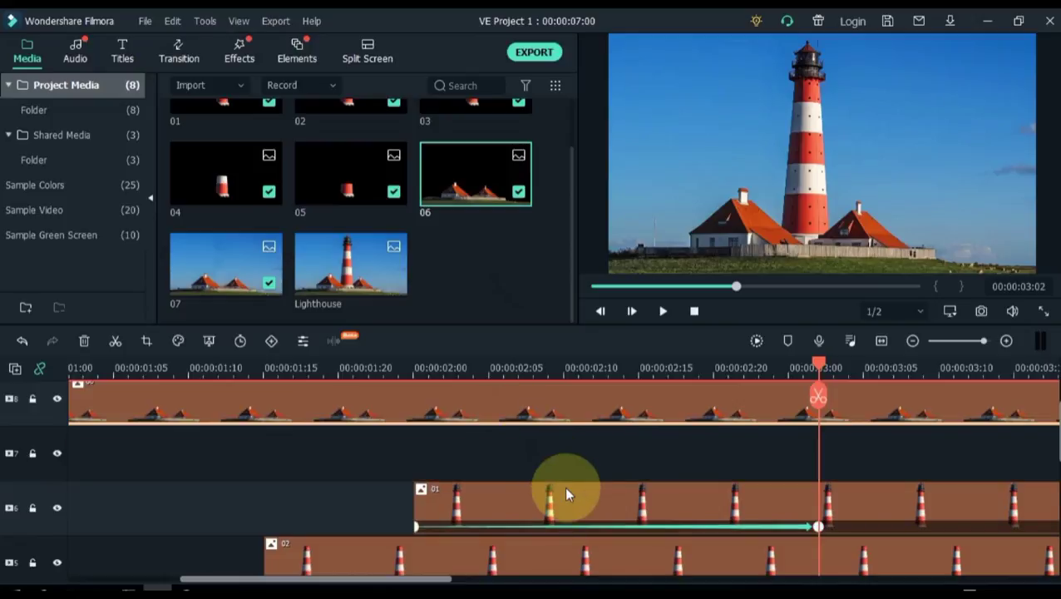
Cut clip 05 from video track 2 and paste it onto the empty track 7 at 00:00:00:00
{"action": "scroll", "coordinate": [564, 491], "scroll_direction": "down", "scroll_amount": 6}
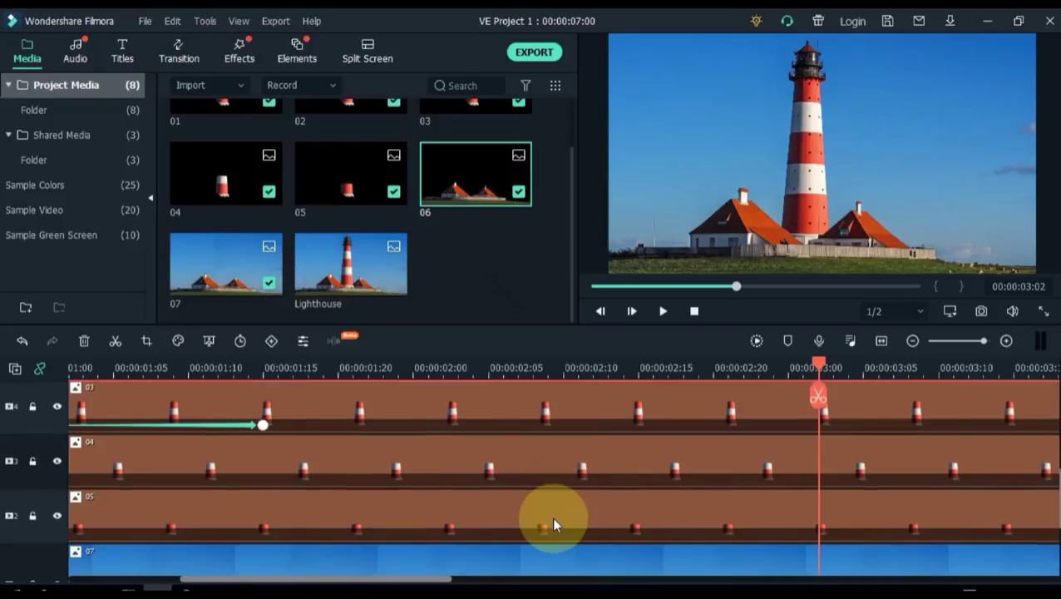
{"action": "left_click", "coordinate": [551, 516]}
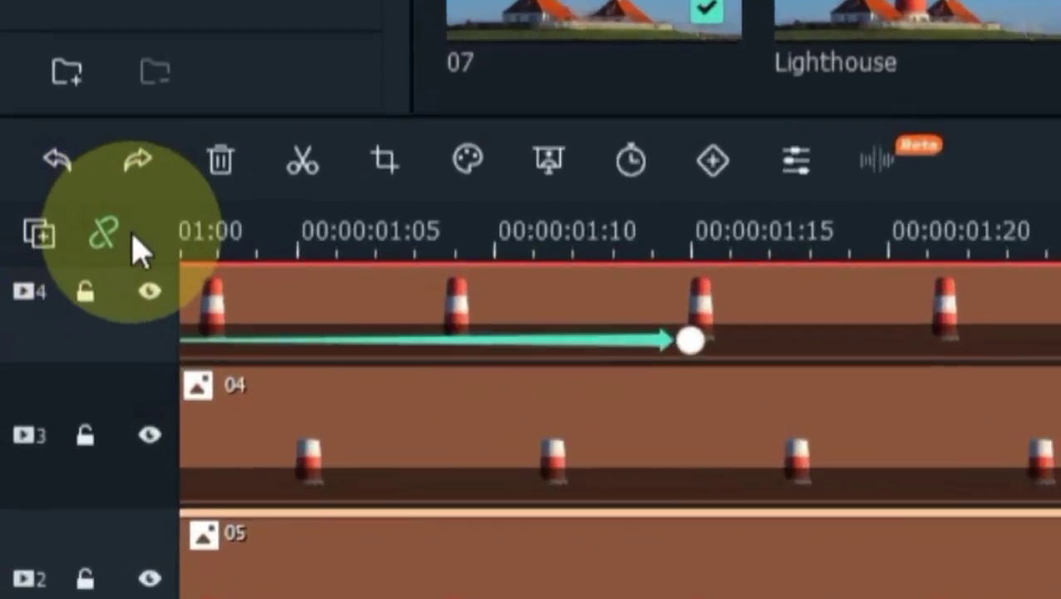
{"action": "left_click", "coordinate": [105, 234]}
{"action": "left_click", "coordinate": [99, 231]}
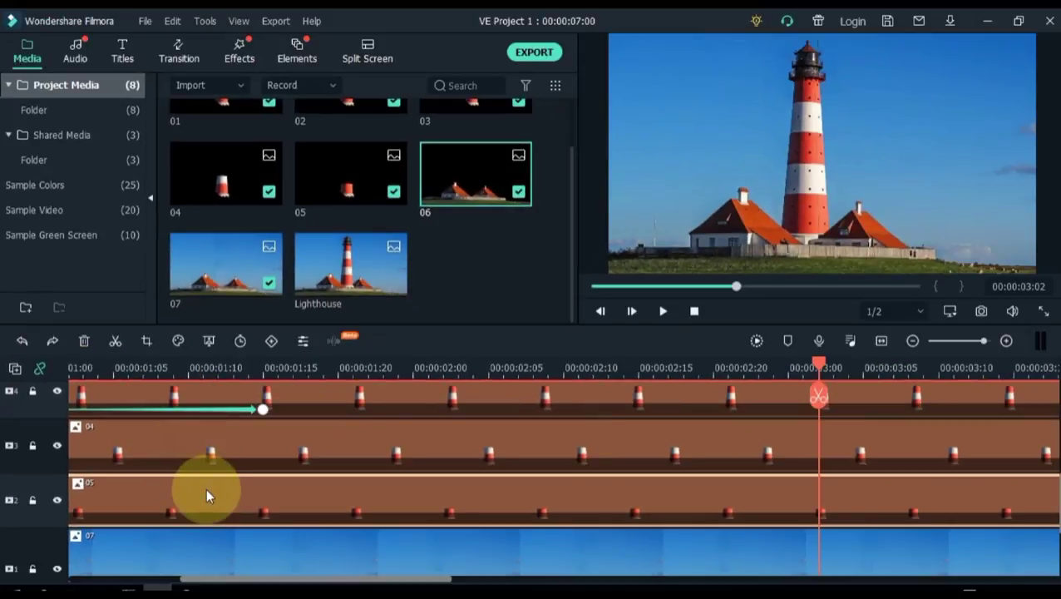
{"action": "right_click", "coordinate": [205, 488]}
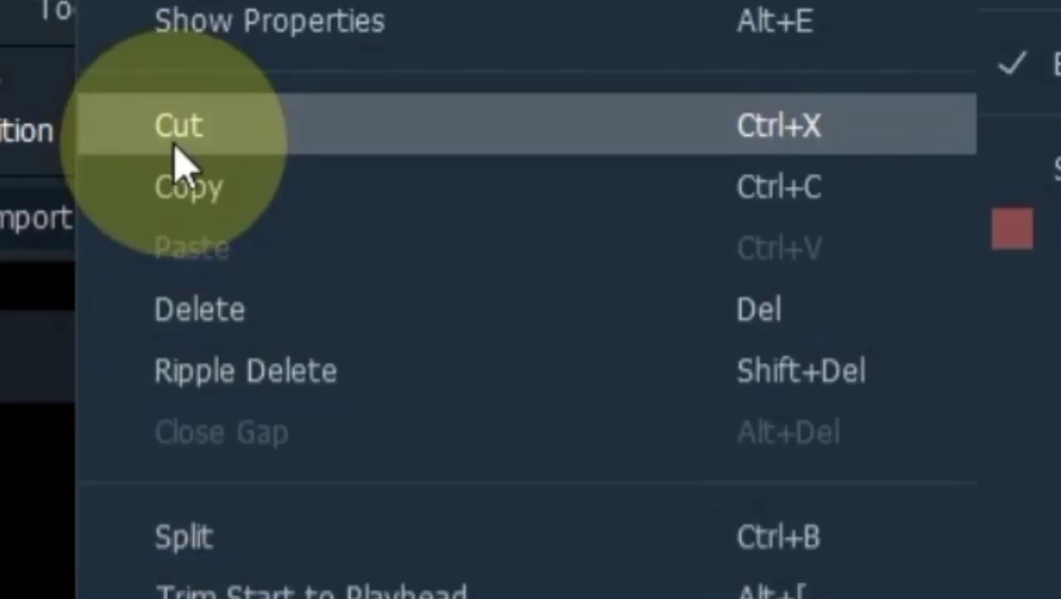
{"action": "left_click", "coordinate": [207, 100]}
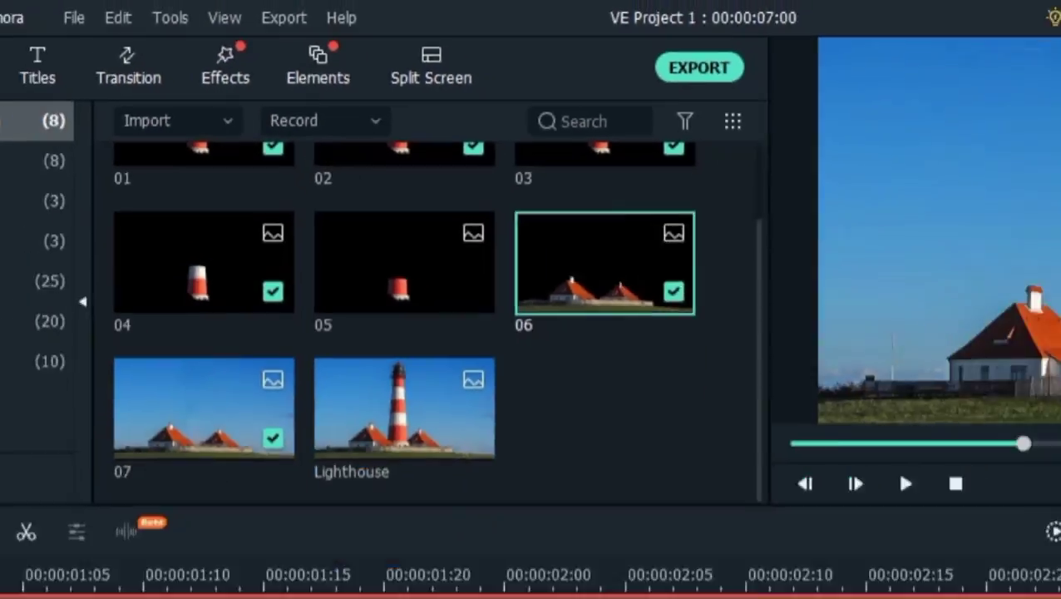
{"action": "scroll", "coordinate": [227, 479], "scroll_direction": "up", "scroll_amount": 5}
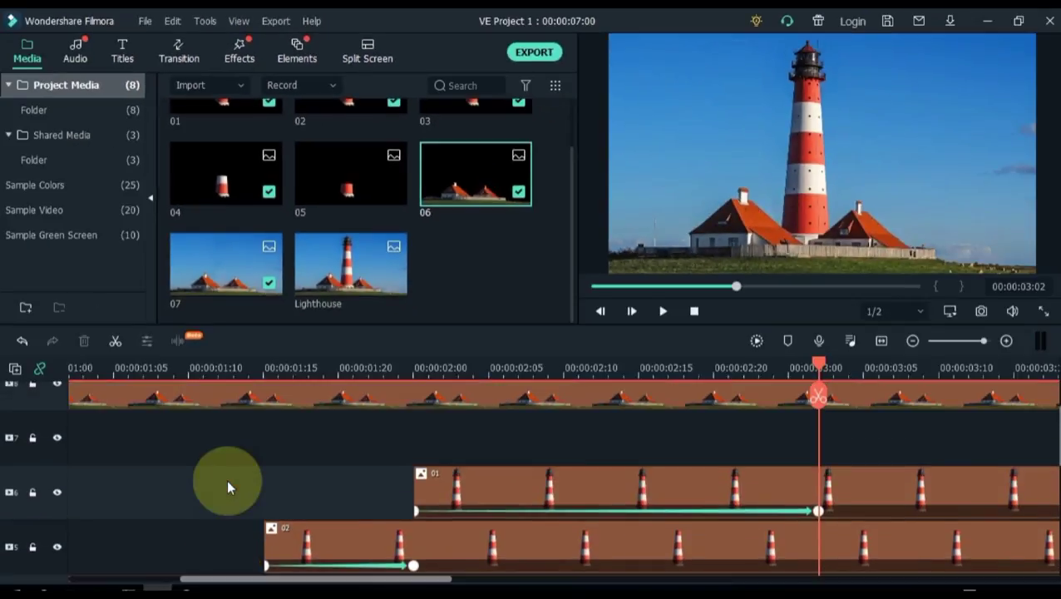
{"action": "left_click", "coordinate": [50, 427]}
{"action": "key", "text": "Home"}
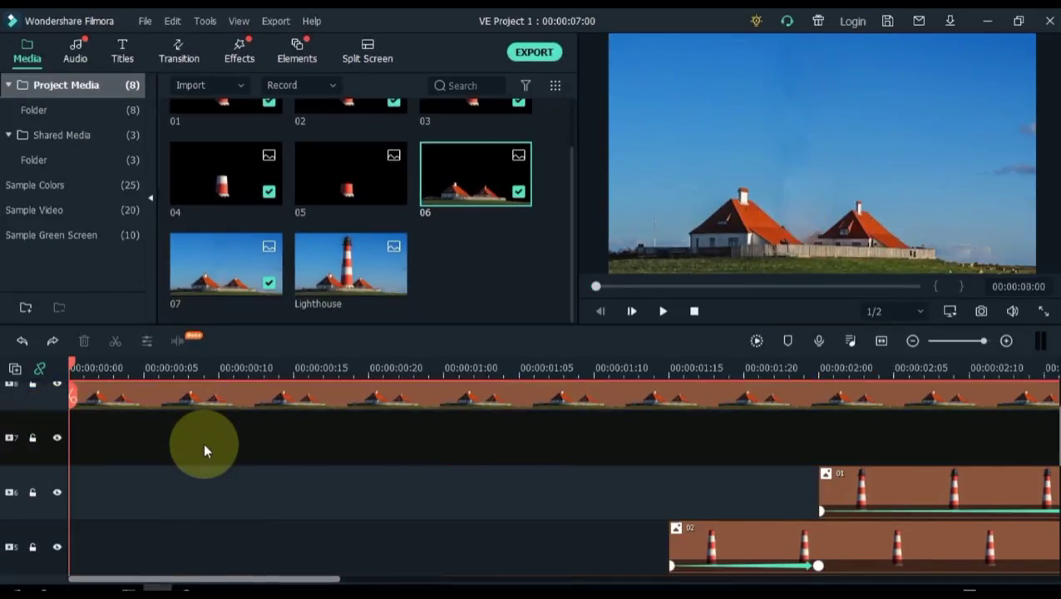
{"action": "right_click", "coordinate": [558, 454]}
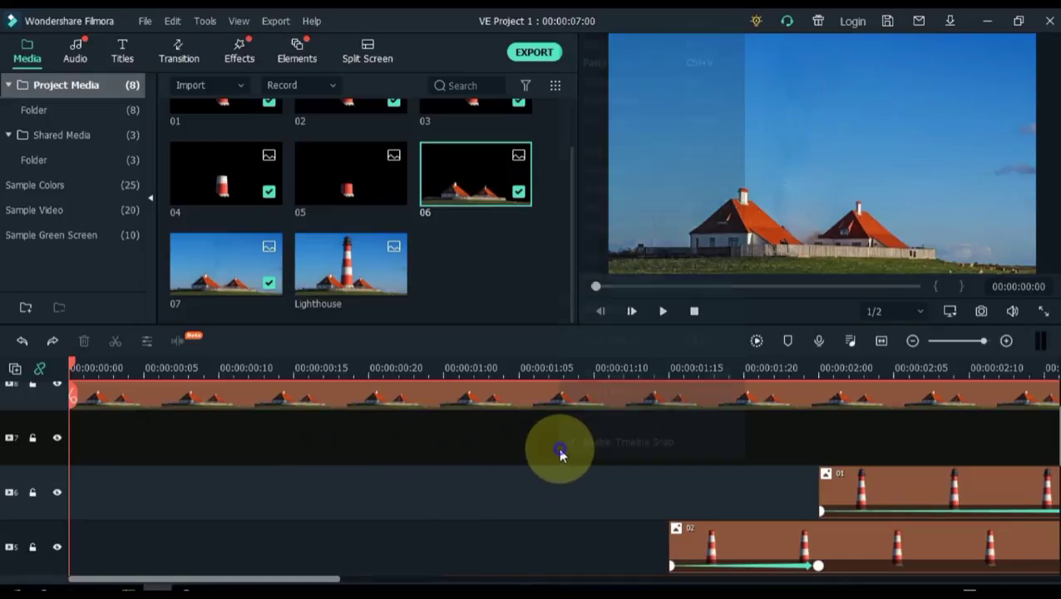
{"action": "left_click", "coordinate": [591, 63]}
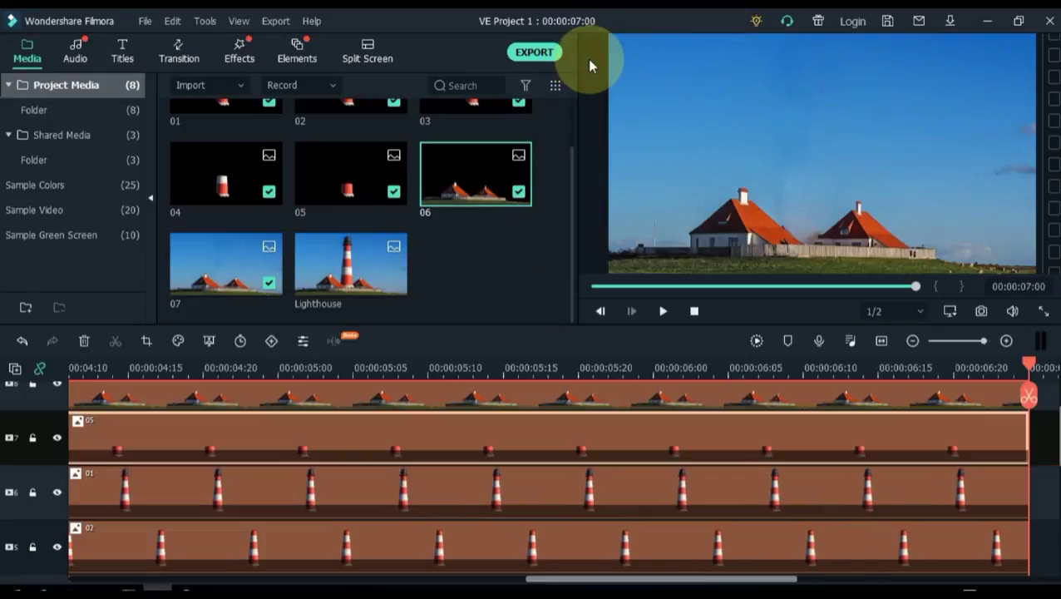
Cut clip 01 from video track 6 and paste it onto the empty track 2 at 00:00:02:00
{"action": "left_click", "coordinate": [881, 341]}
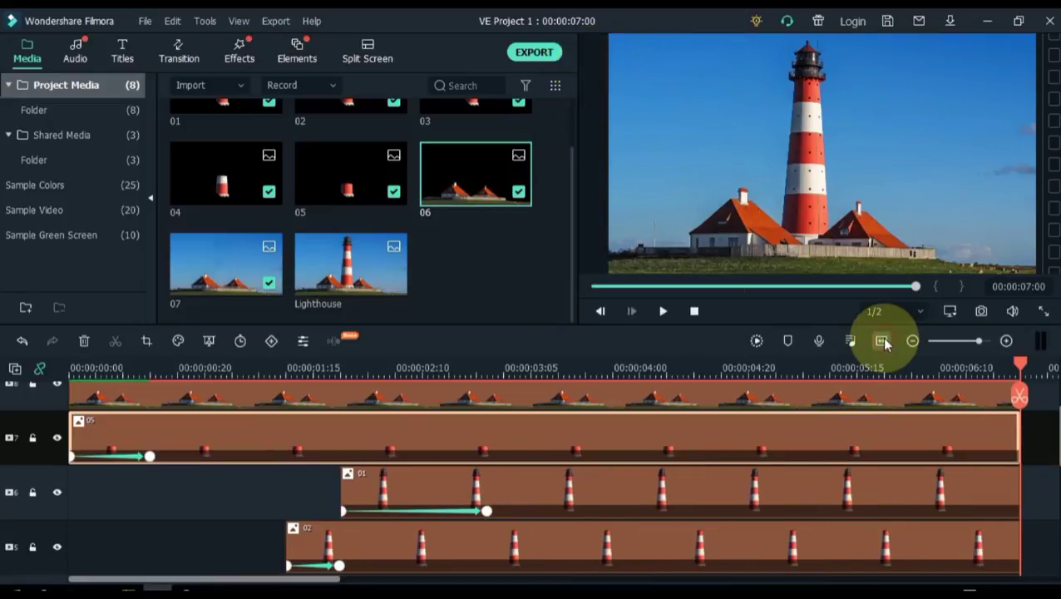
{"action": "scroll", "coordinate": [643, 466], "scroll_direction": "down", "scroll_amount": 1}
{"action": "left_click", "coordinate": [643, 466]}
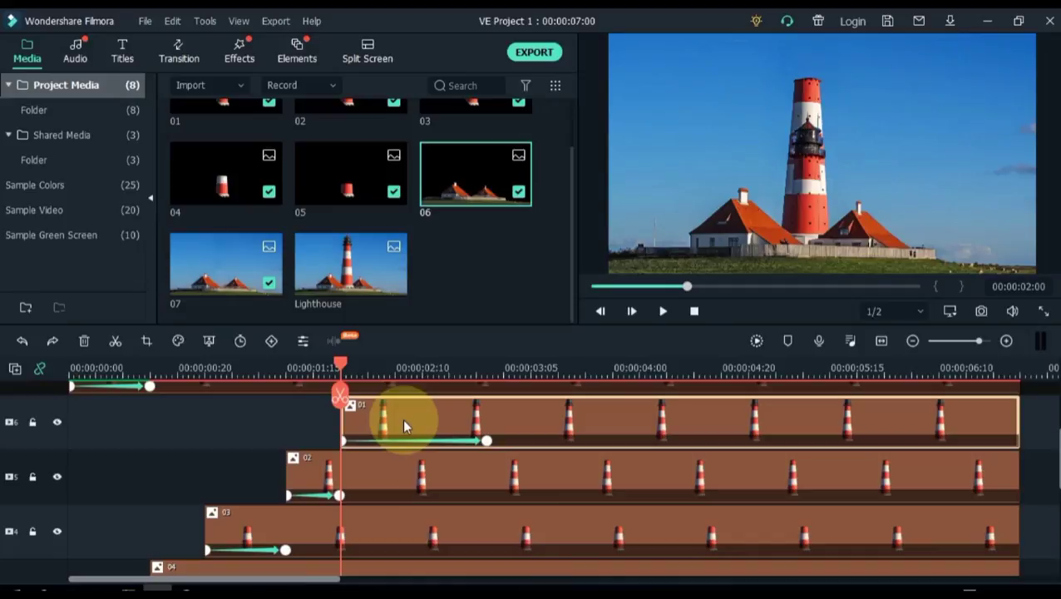
{"action": "right_click", "coordinate": [403, 418]}
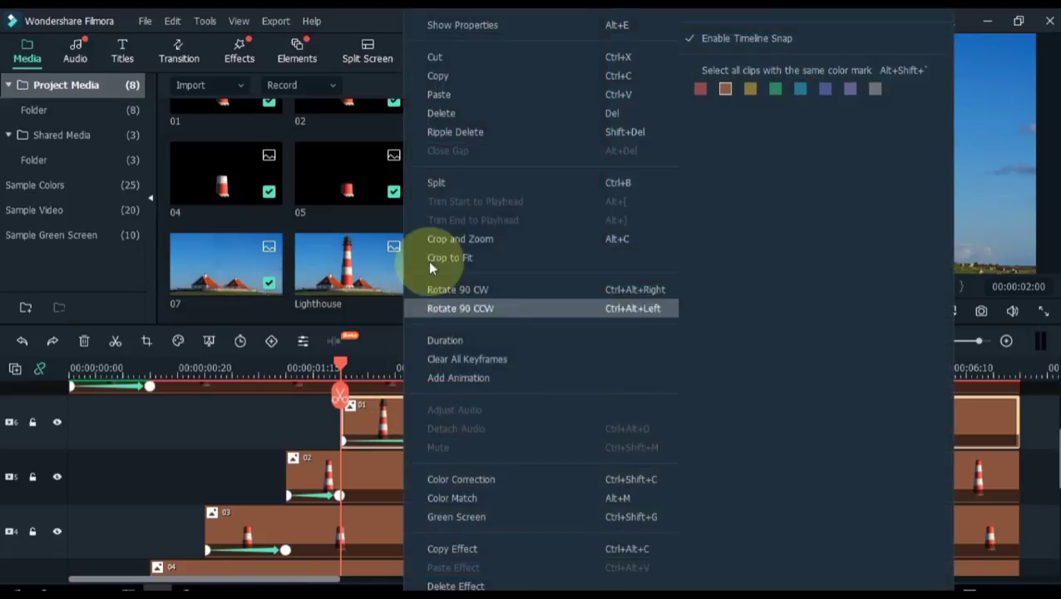
{"action": "left_click", "coordinate": [448, 57]}
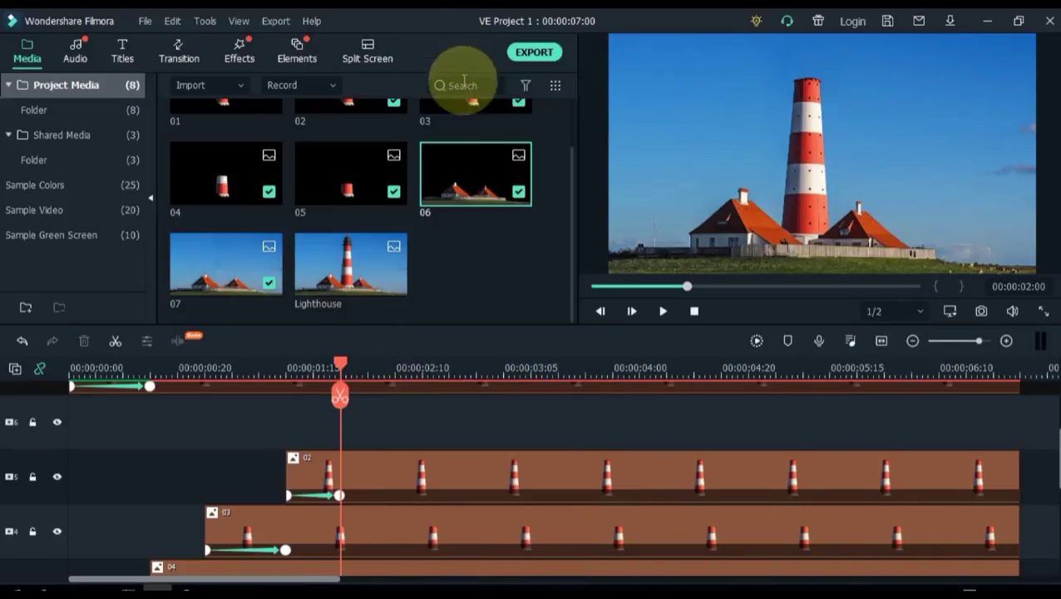
{"action": "scroll", "coordinate": [395, 449], "scroll_direction": "down", "scroll_amount": 5}
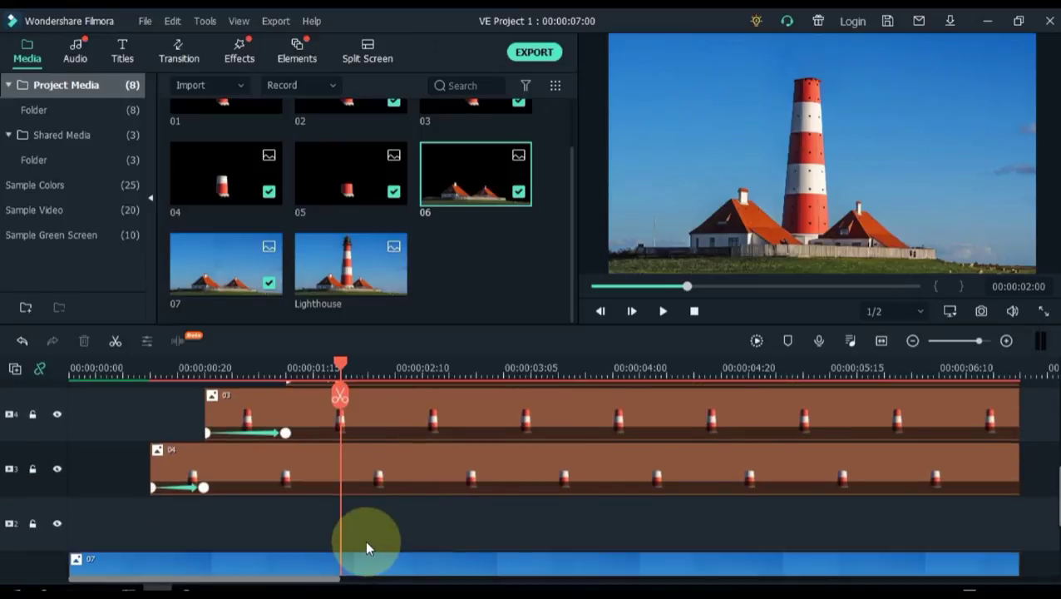
{"action": "left_click", "coordinate": [62, 513]}
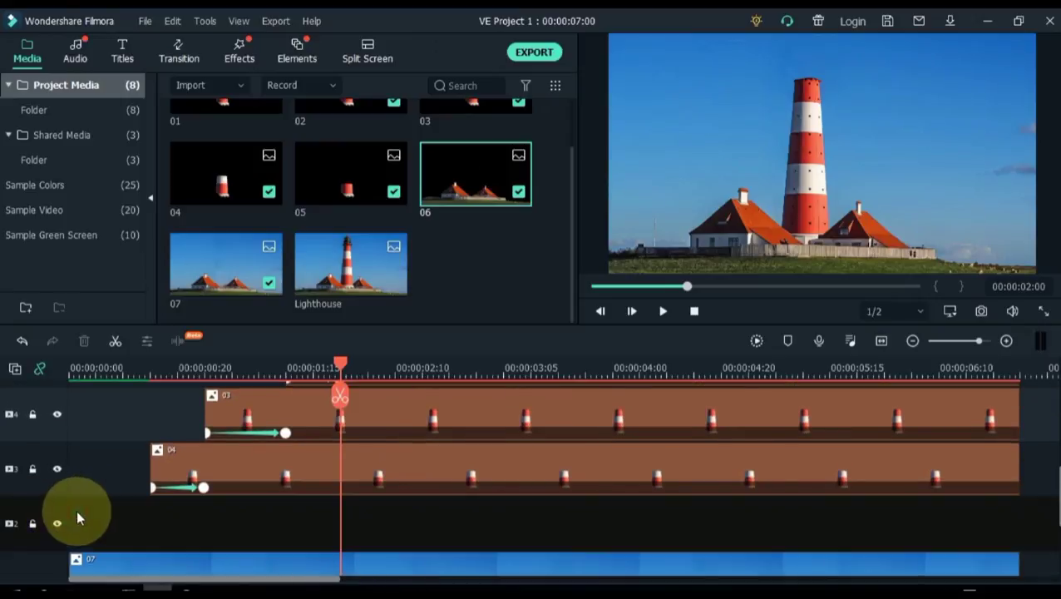
{"action": "right_click", "coordinate": [348, 531]}
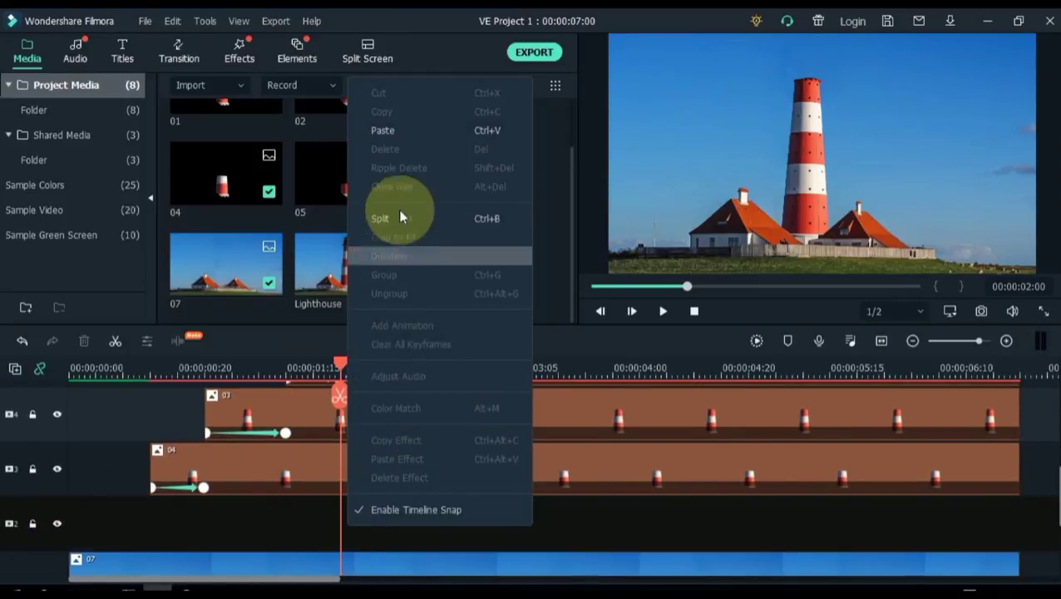
{"action": "left_click", "coordinate": [433, 133]}
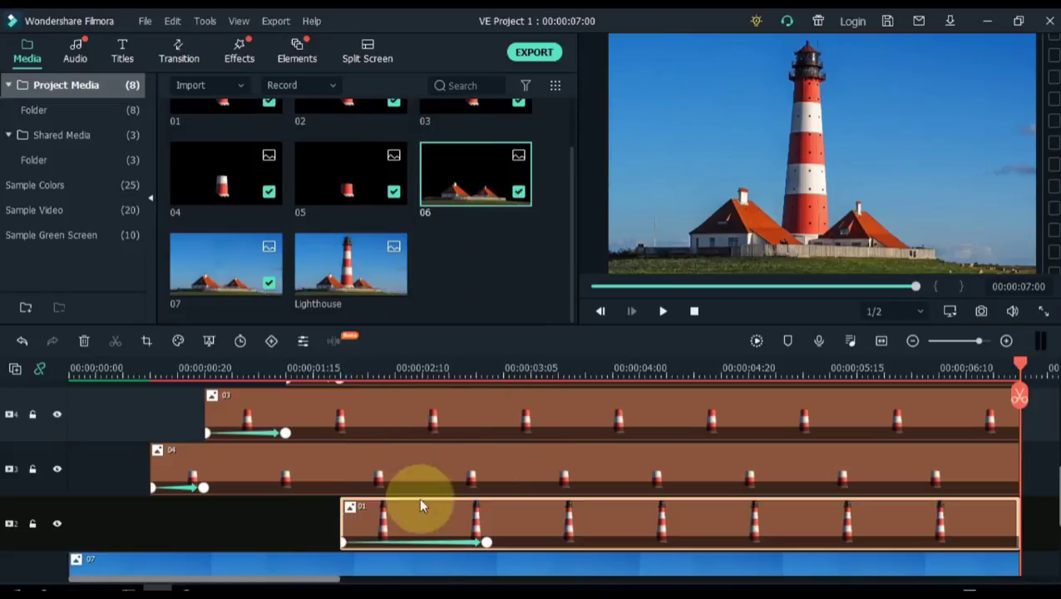
Cut clip 04 from video track 3 and paste it onto the empty track 6 at 00:00:00:15
{"action": "scroll", "coordinate": [426, 537], "scroll_direction": "up", "scroll_amount": 2}
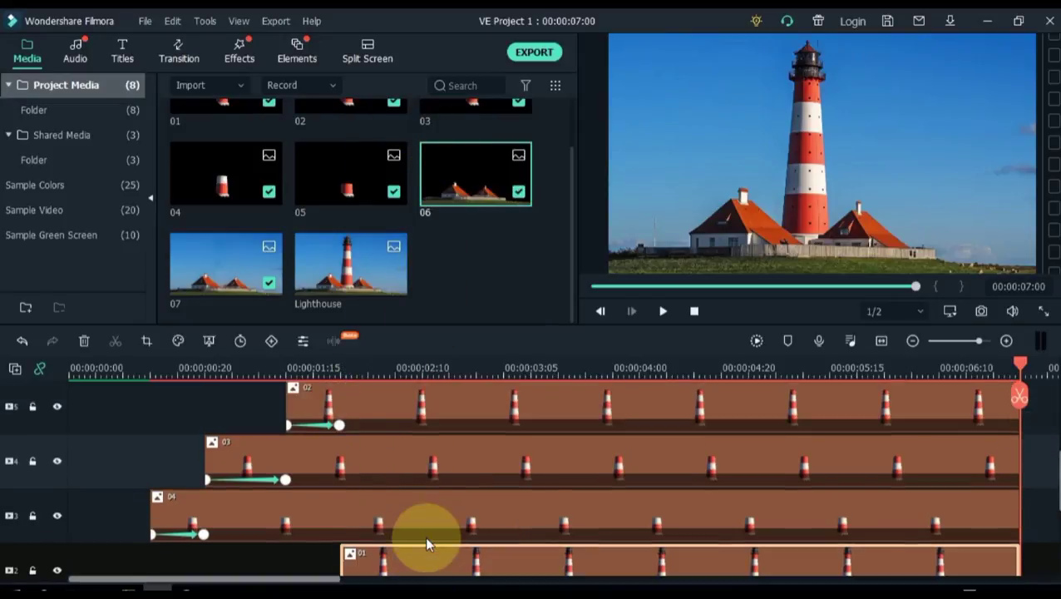
{"action": "left_click", "coordinate": [424, 524]}
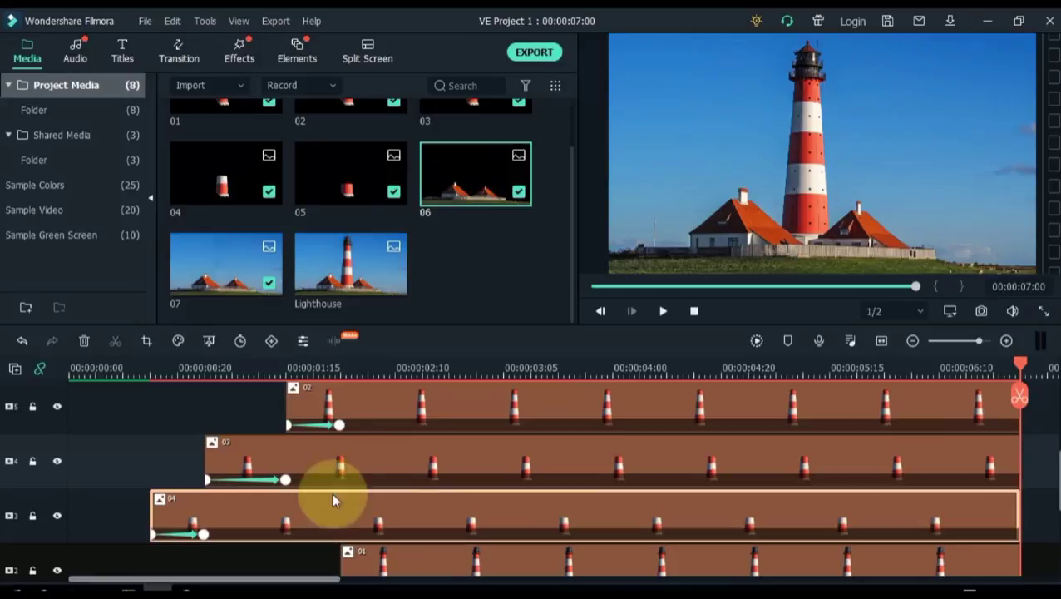
{"action": "left_click", "coordinate": [146, 372]}
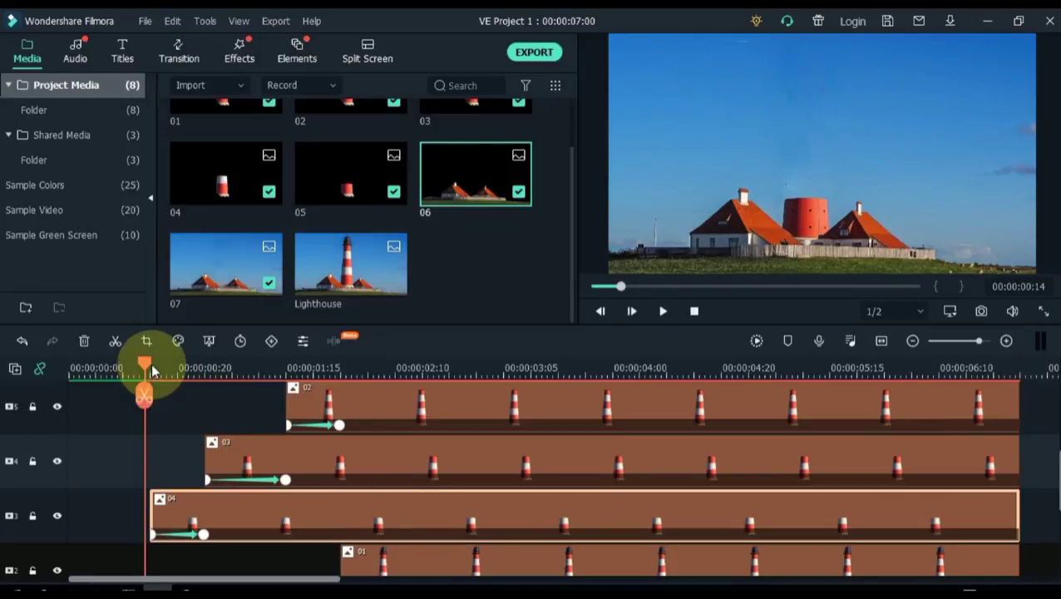
{"action": "left_click", "coordinate": [152, 369]}
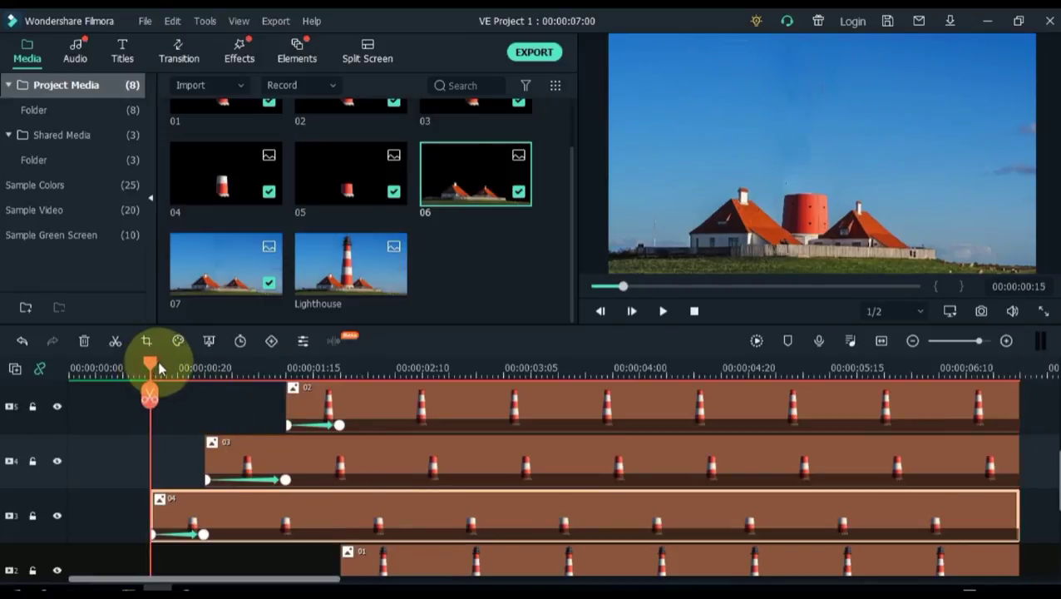
{"action": "right_click", "coordinate": [315, 526]}
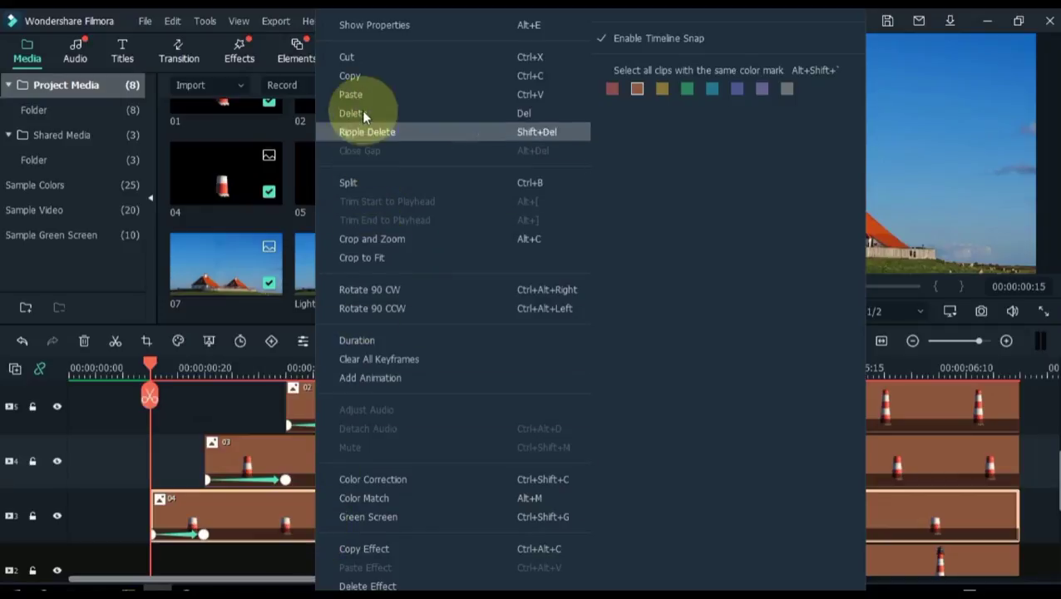
{"action": "left_click", "coordinate": [364, 58]}
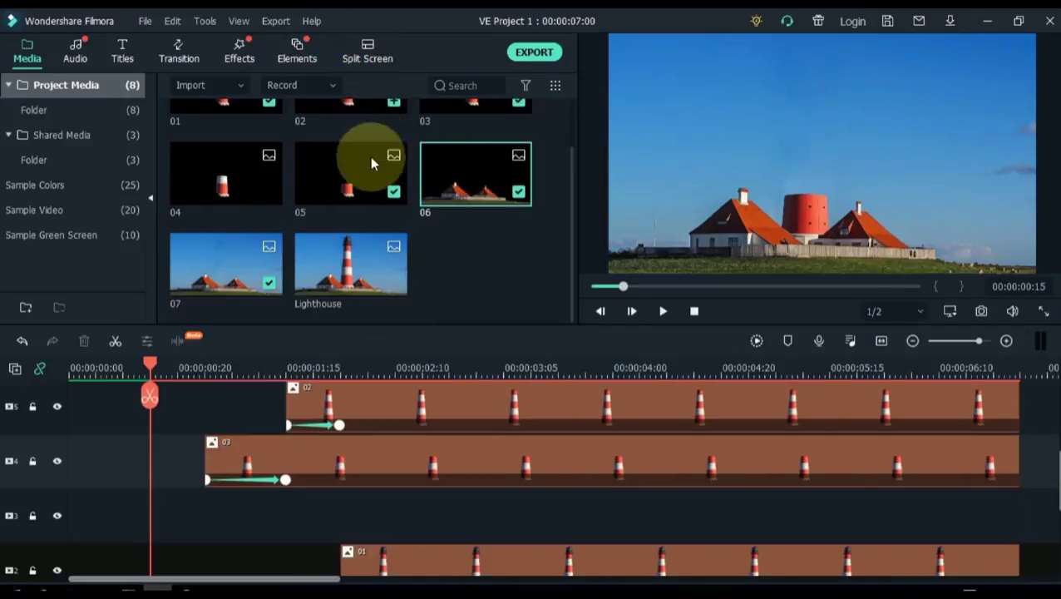
{"action": "scroll", "coordinate": [290, 528], "scroll_direction": "up", "scroll_amount": 3}
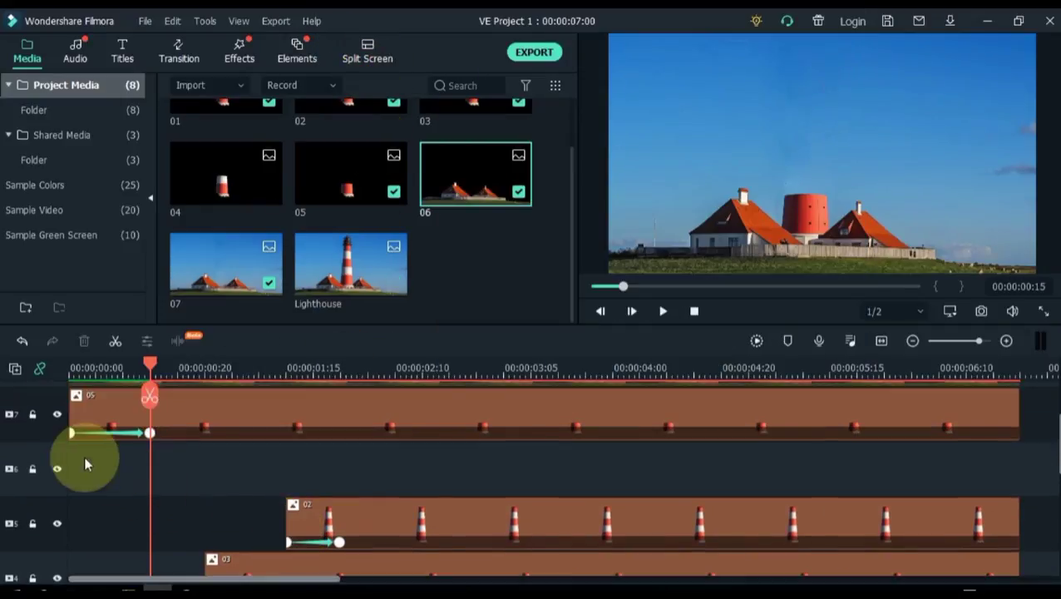
{"action": "right_click", "coordinate": [219, 468]}
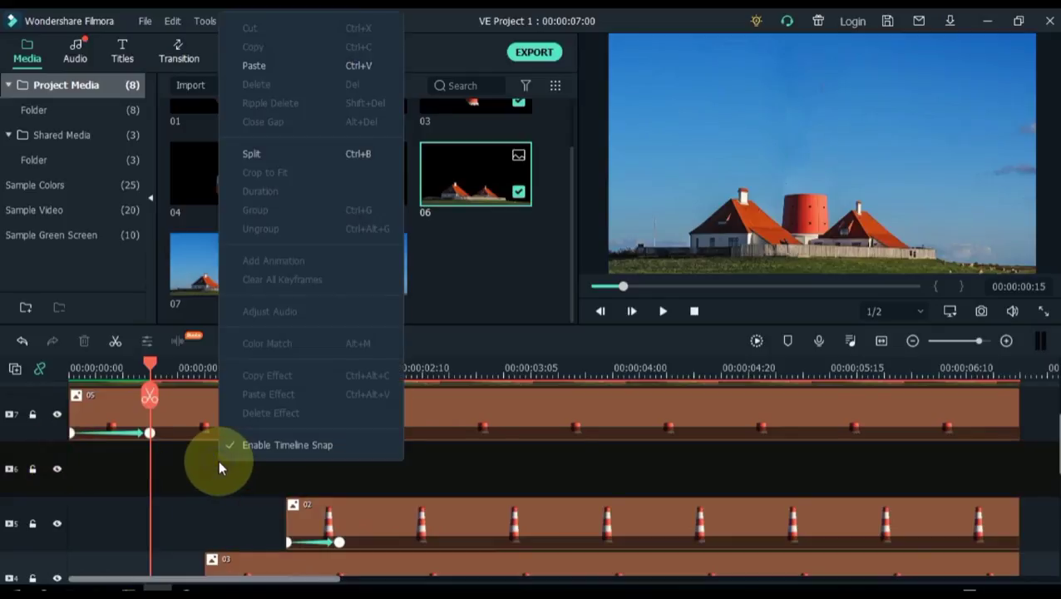
{"action": "left_click", "coordinate": [283, 68]}
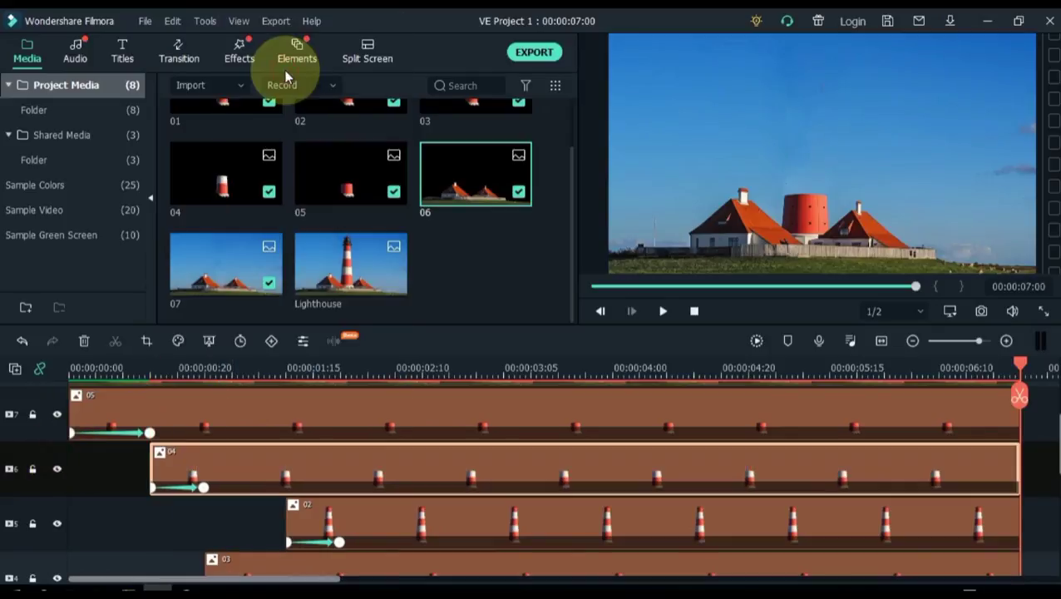
Cut clip 02 from video track 5 and paste it onto the empty track 3 at 00:00:01:15
{"action": "left_click", "coordinate": [288, 370]}
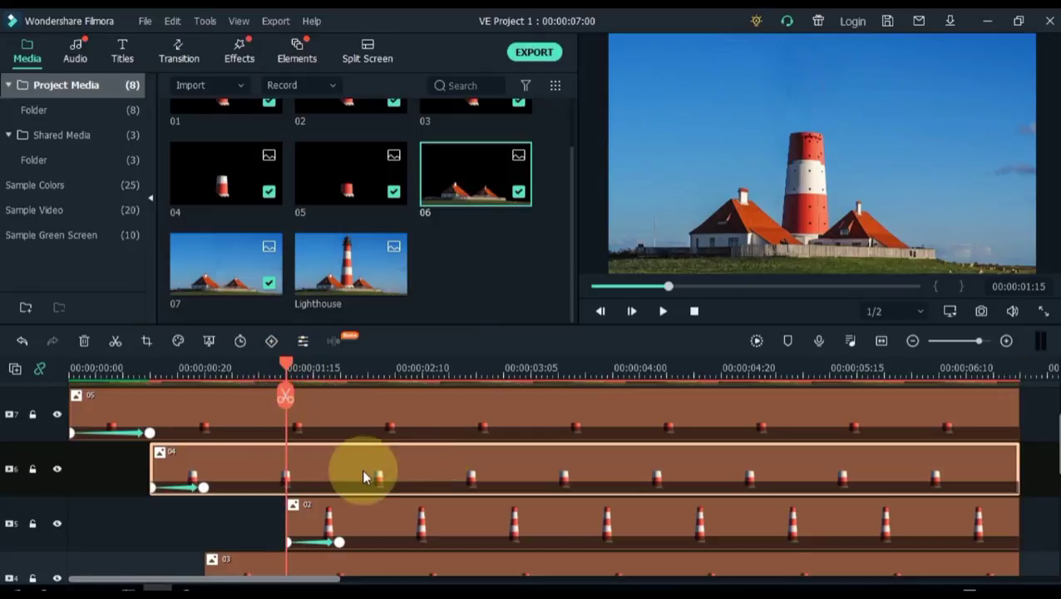
{"action": "left_click", "coordinate": [356, 512]}
{"action": "right_click", "coordinate": [356, 512]}
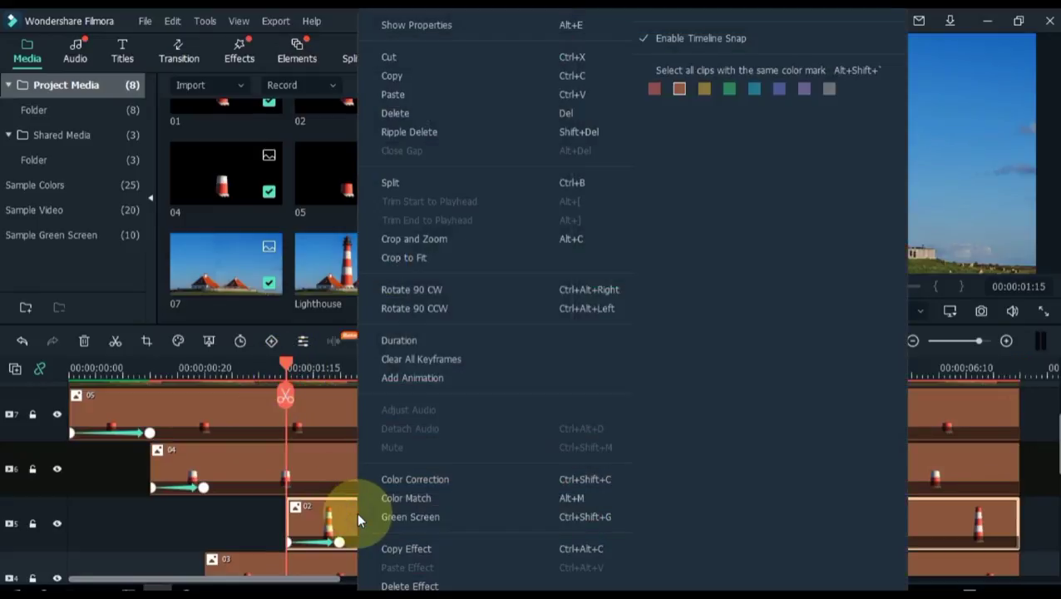
{"action": "left_click", "coordinate": [408, 57]}
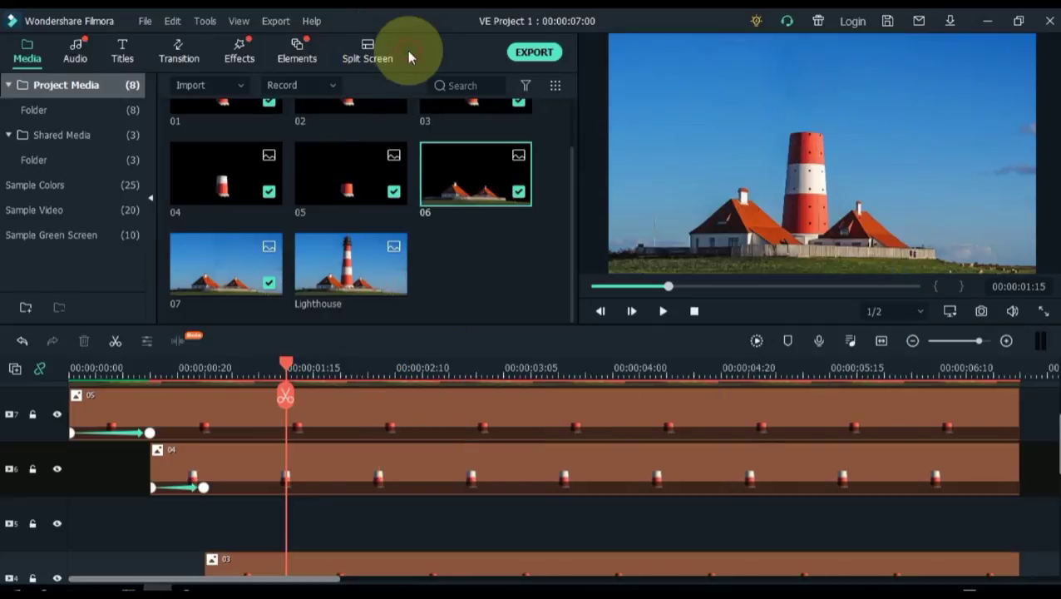
{"action": "scroll", "coordinate": [307, 418], "scroll_direction": "down", "scroll_amount": 3}
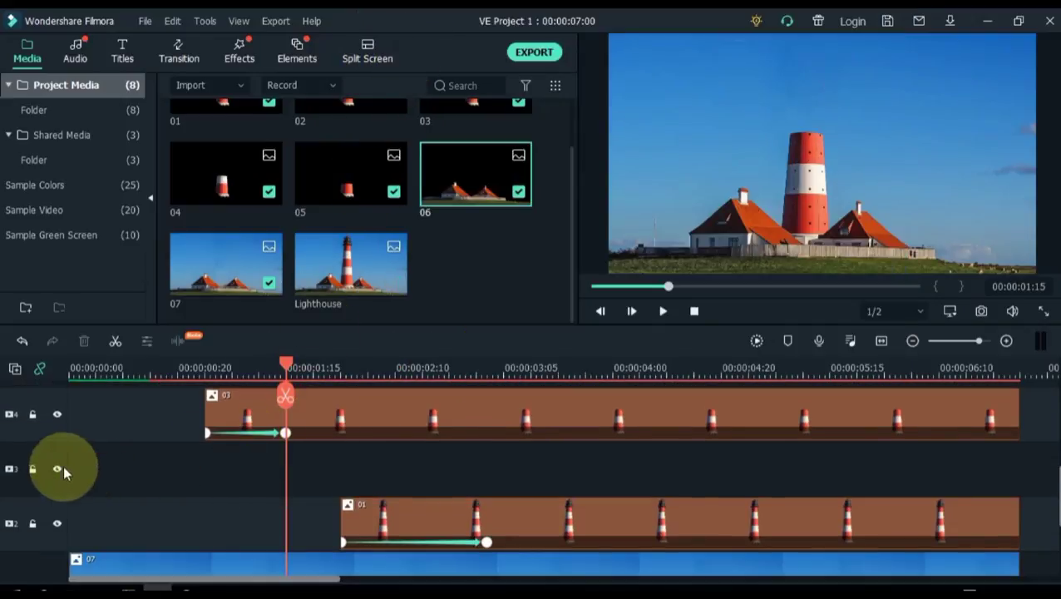
{"action": "scroll", "coordinate": [283, 453], "scroll_direction": "down", "scroll_amount": 1}
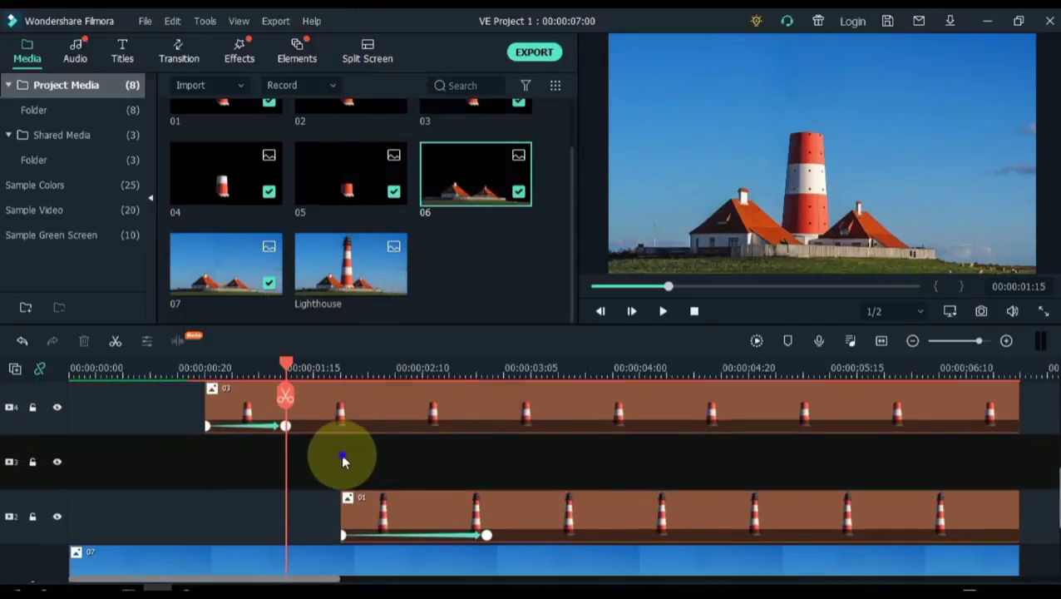
{"action": "right_click", "coordinate": [340, 453]}
{"action": "left_click", "coordinate": [398, 65]}
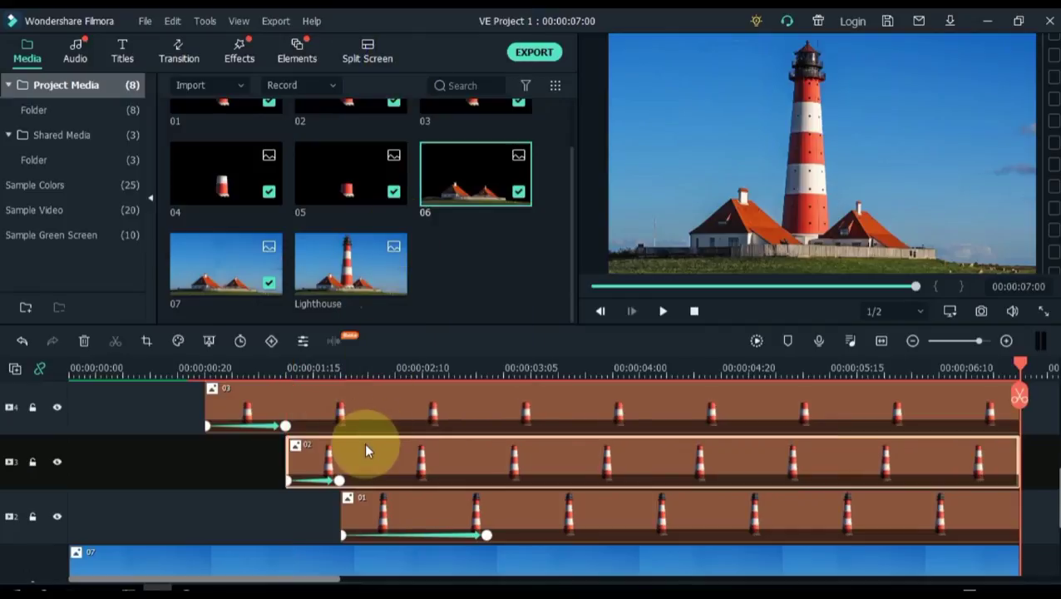
Move clips 04, 05 and 06 together down one track to fill the empty track 5, and play the video from the start
{"action": "scroll", "coordinate": [364, 447], "scroll_direction": "up", "scroll_amount": 2}
{"action": "scroll", "coordinate": [357, 445], "scroll_direction": "up", "scroll_amount": 2}
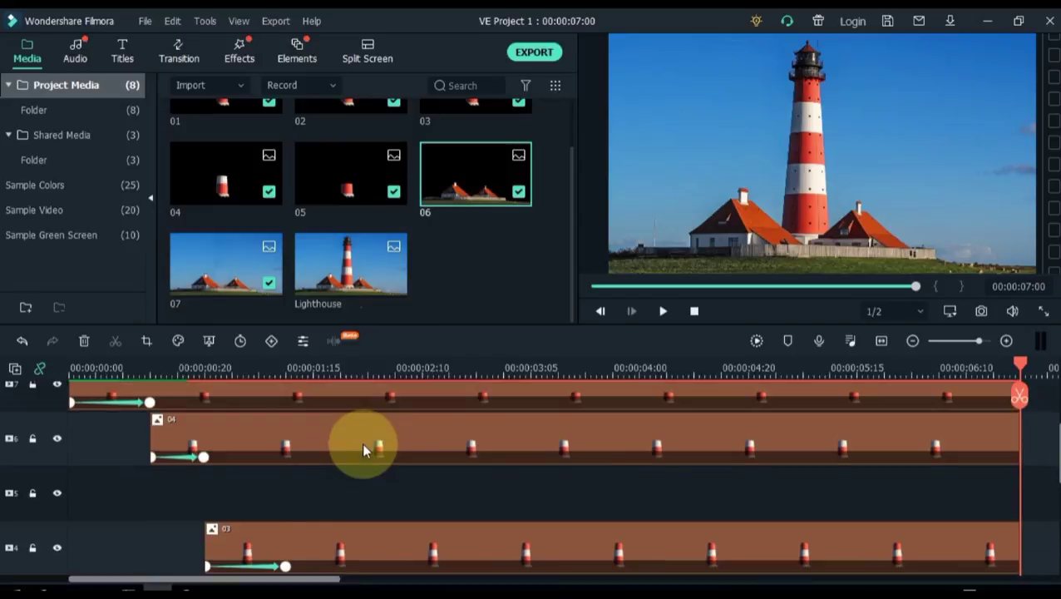
{"action": "left_click", "coordinate": [360, 500]}
{"action": "left_click_drag", "start_coordinate": [359, 497], "coordinate": [347, 333]}
{"action": "scroll", "coordinate": [351, 428], "scroll_direction": "down", "scroll_amount": 2}
{"action": "left_click_drag", "start_coordinate": [350, 465], "coordinate": [355, 495]}
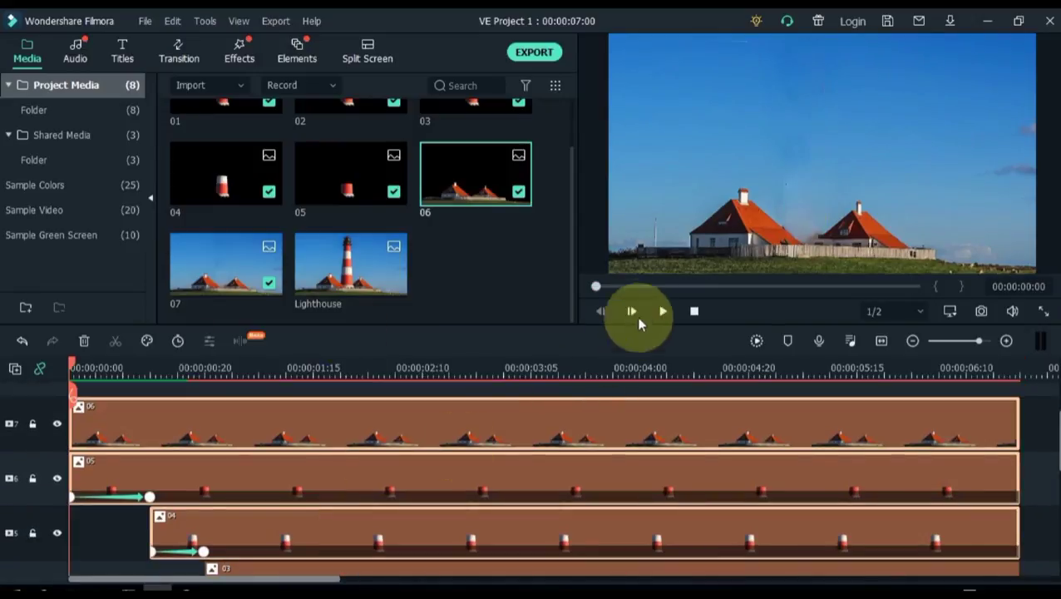
{"action": "key", "text": "space"}
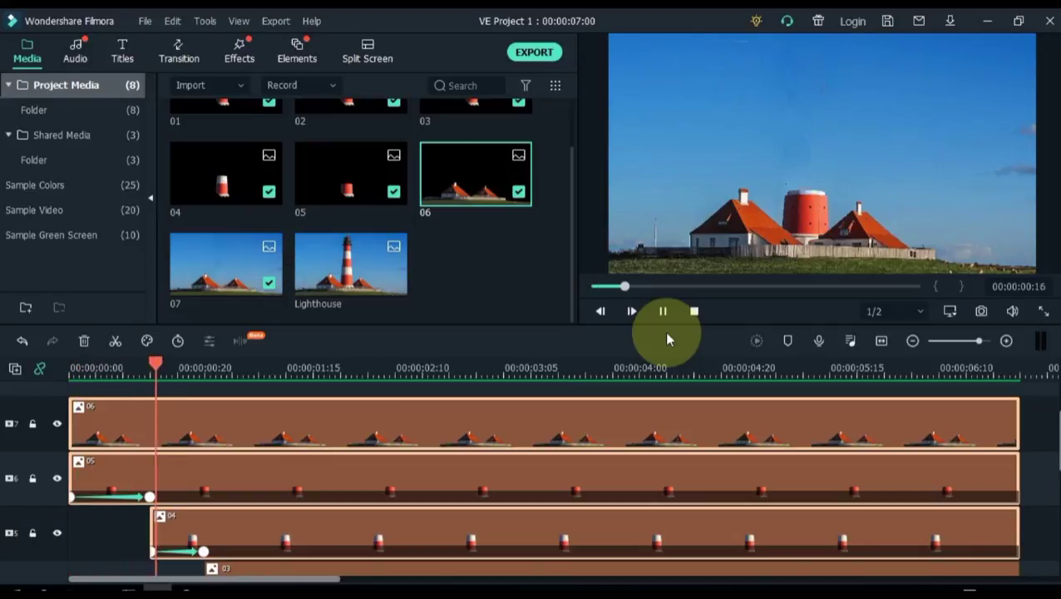